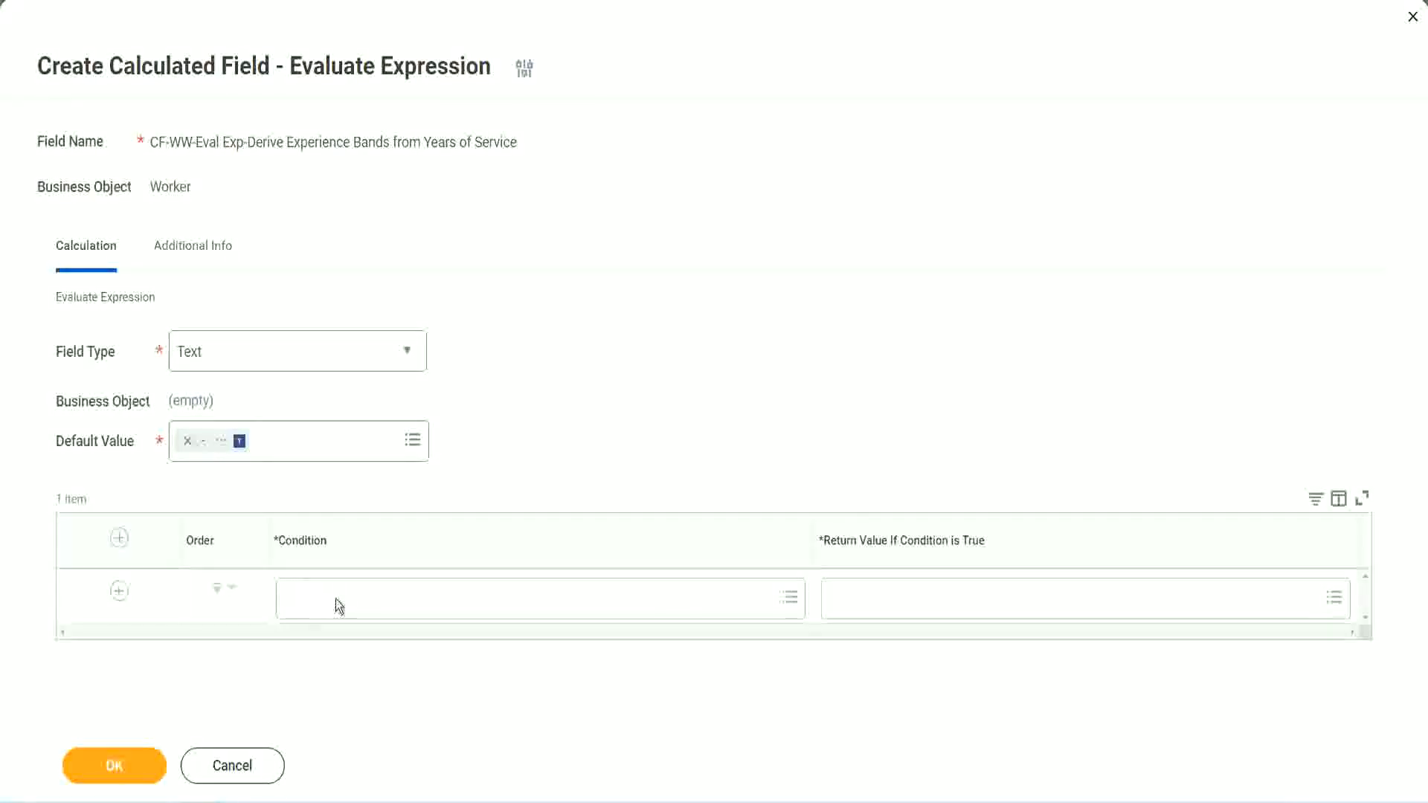
Step: Switch to the Notepad++ notes and copy Field 1's name, CF-WW-TF-Length of Service between 0 and 7 years
{"action": "left_click", "coordinate": [336, 599]}
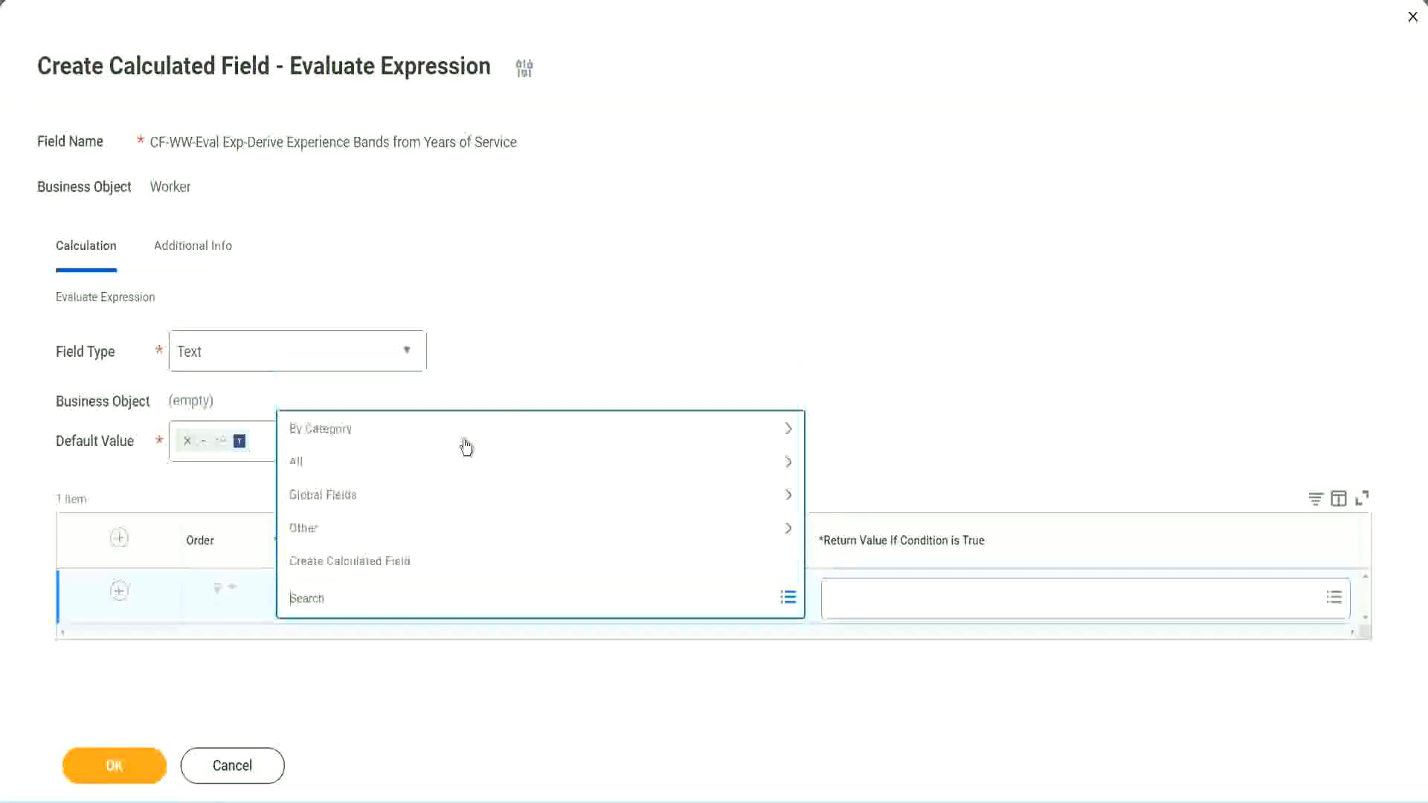
{"action": "left_click", "coordinate": [546, 330]}
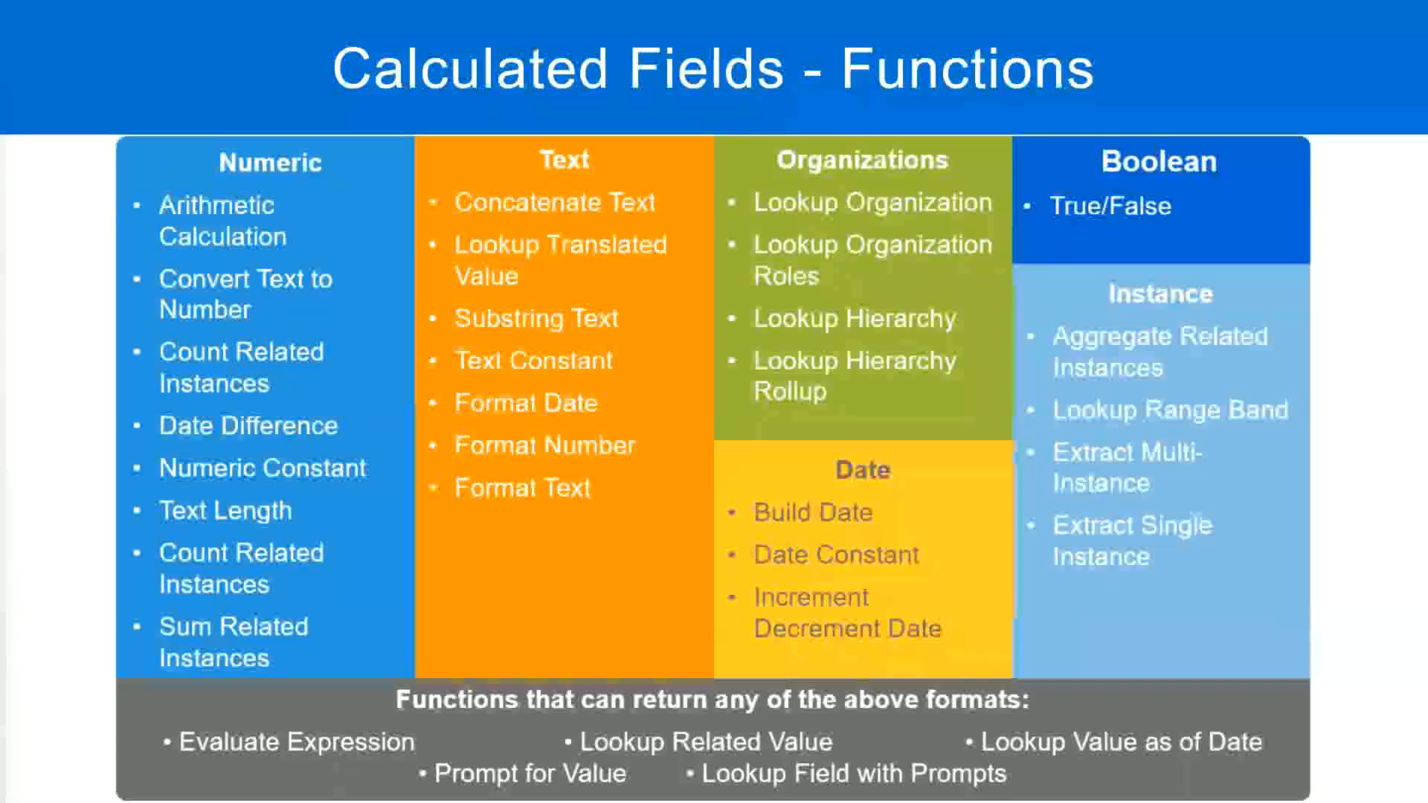
{"action": "key", "text": "alt+Tab"}
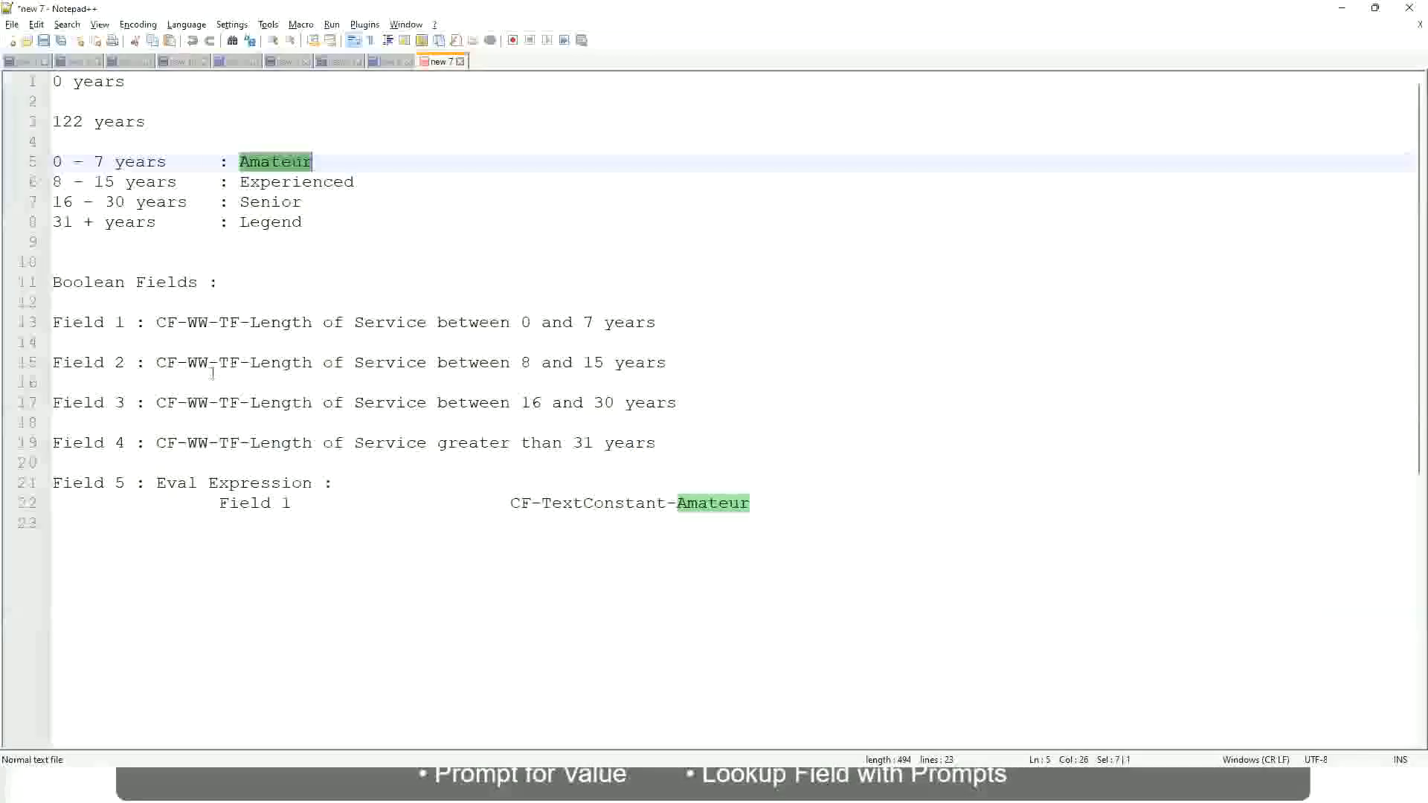
{"action": "double_click", "coordinate": [161, 322]}
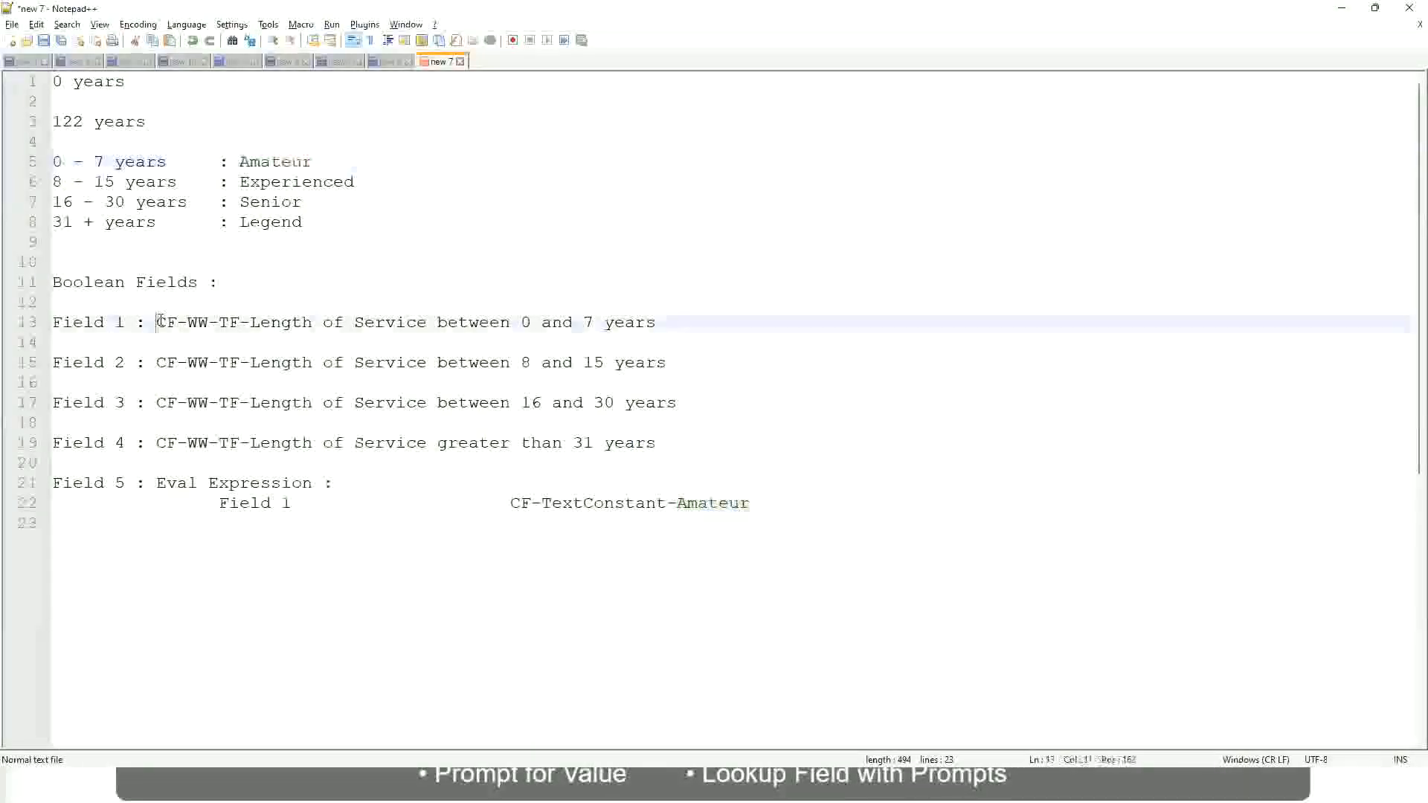
{"action": "left_click_drag", "start_coordinate": [247, 324], "coordinate": [657, 328]}
{"action": "key", "text": "ctrl+c"}
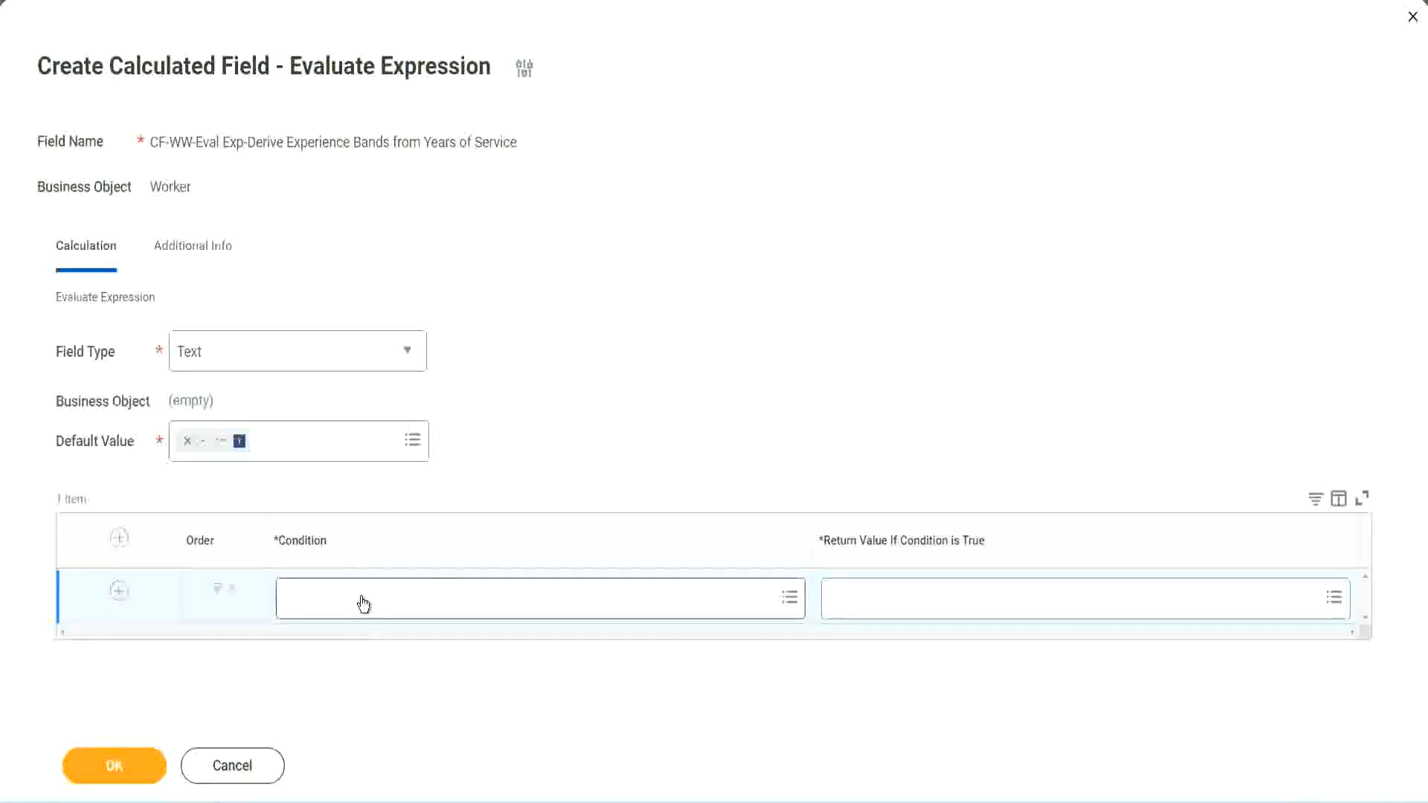
Step: Back in Workday, set the first row's condition to the copied CF-WW-TF-Length of Service between 0 and 7 years field
{"action": "left_click", "coordinate": [363, 604]}
{"action": "key", "text": "ctrl+v"}
{"action": "key", "text": "Return"}
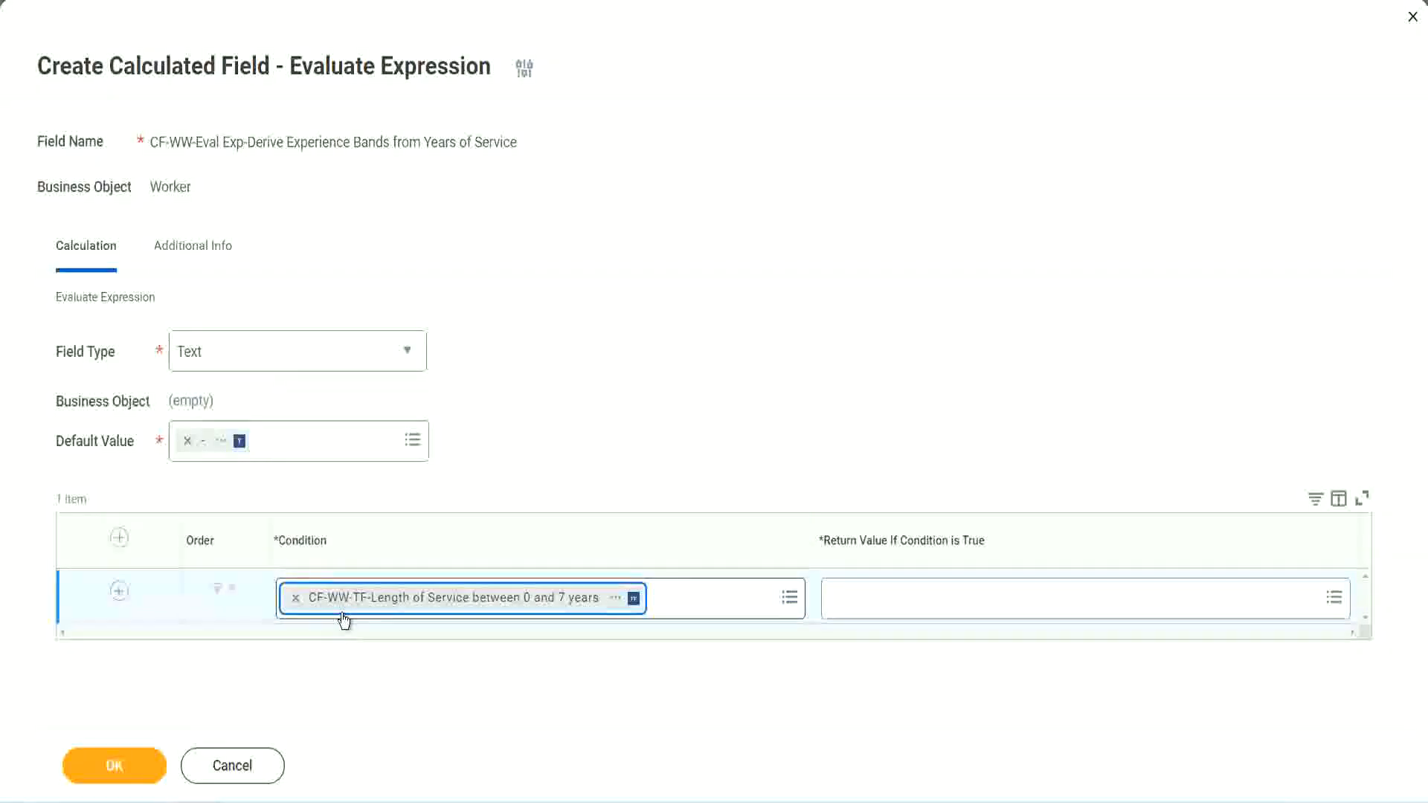
{"action": "left_click", "coordinate": [660, 414]}
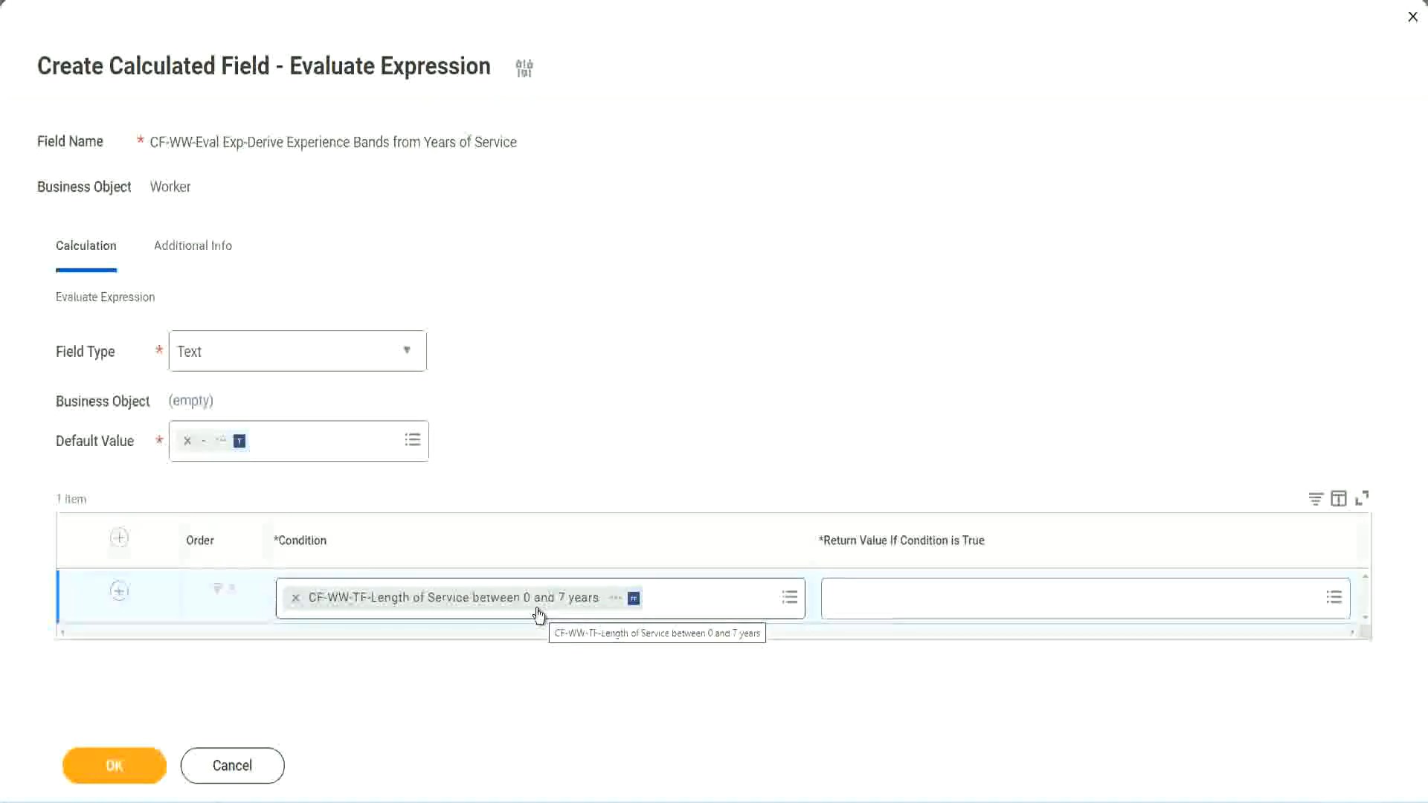
{"action": "left_click", "coordinate": [929, 611]}
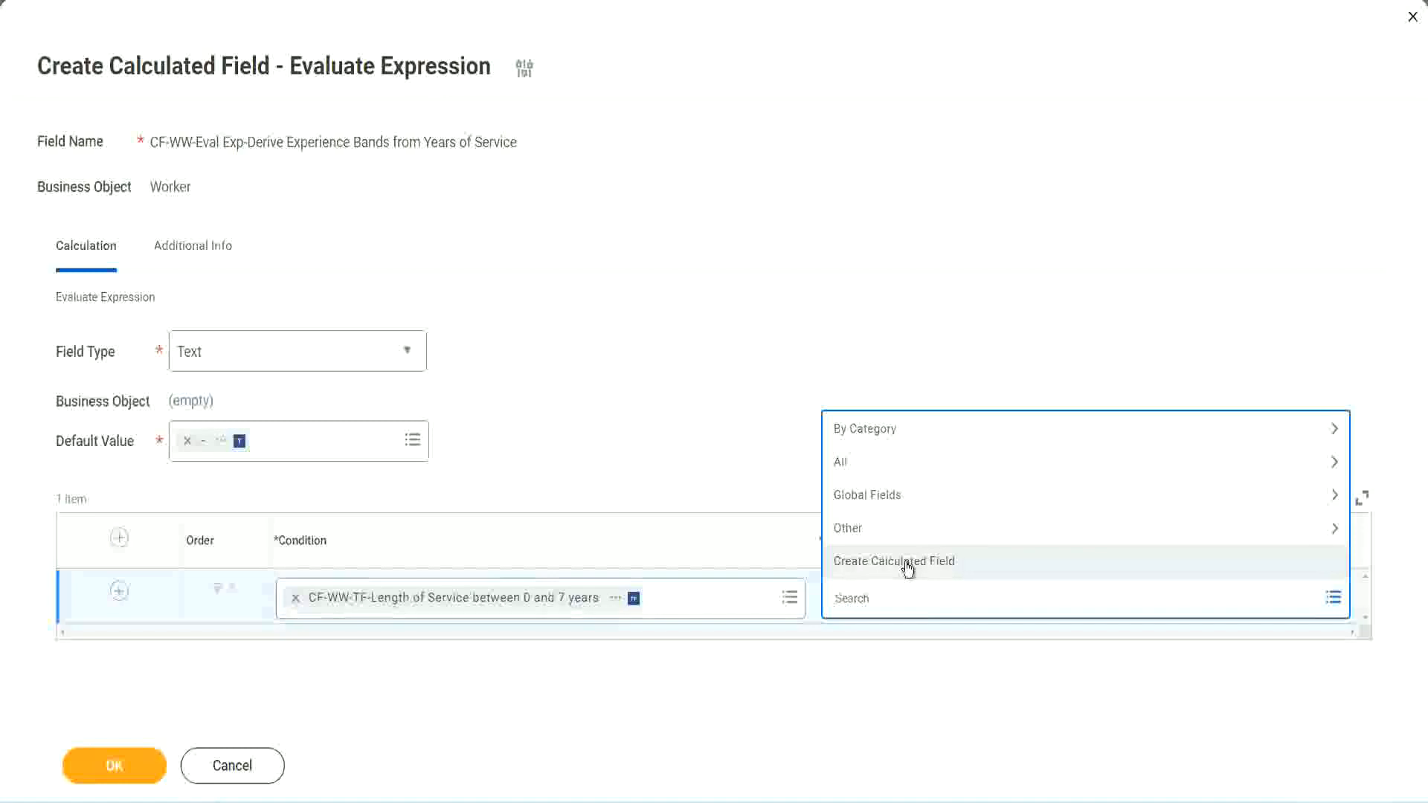
{"action": "left_click", "coordinate": [827, 369]}
{"action": "left_click", "coordinate": [860, 602]}
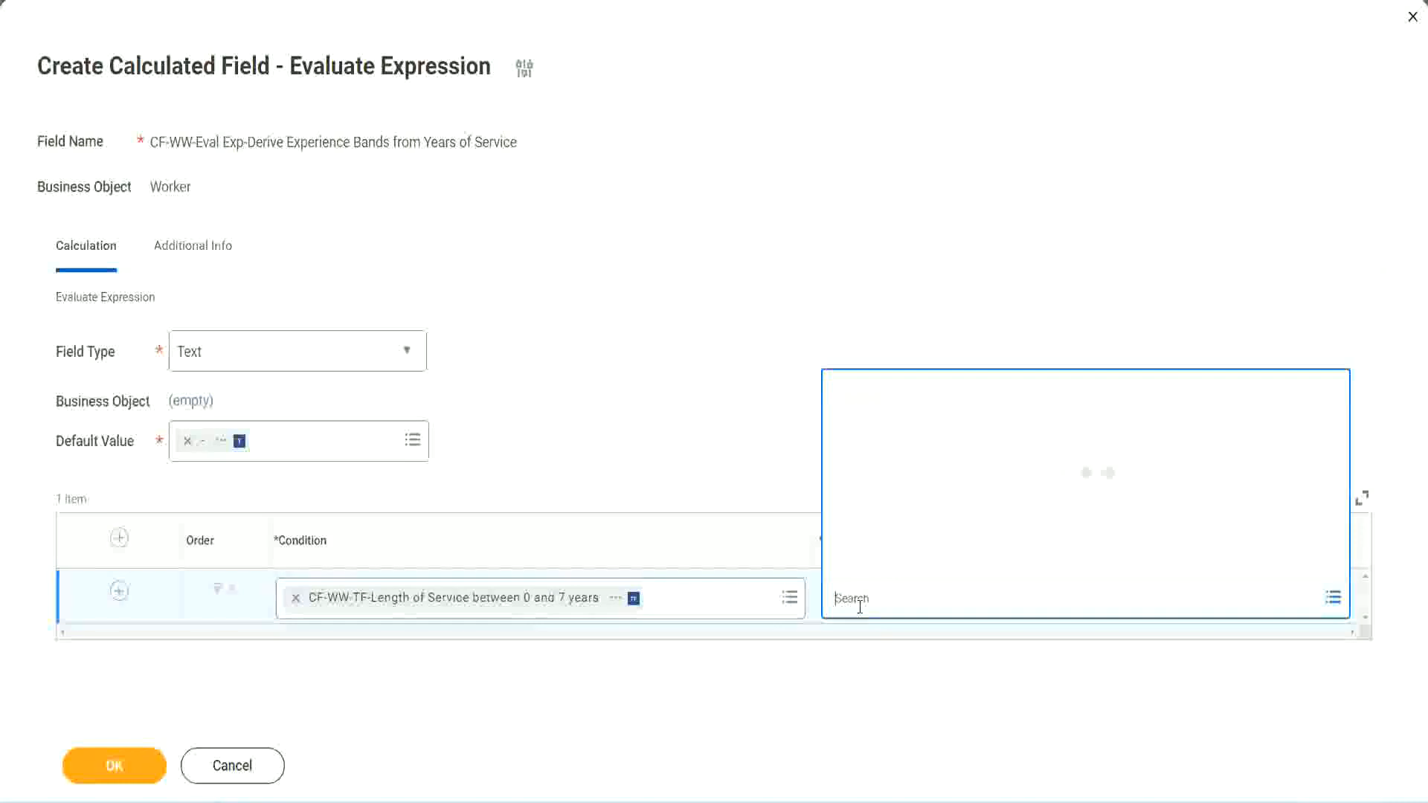
{"action": "type", "text": "Amaterue"}
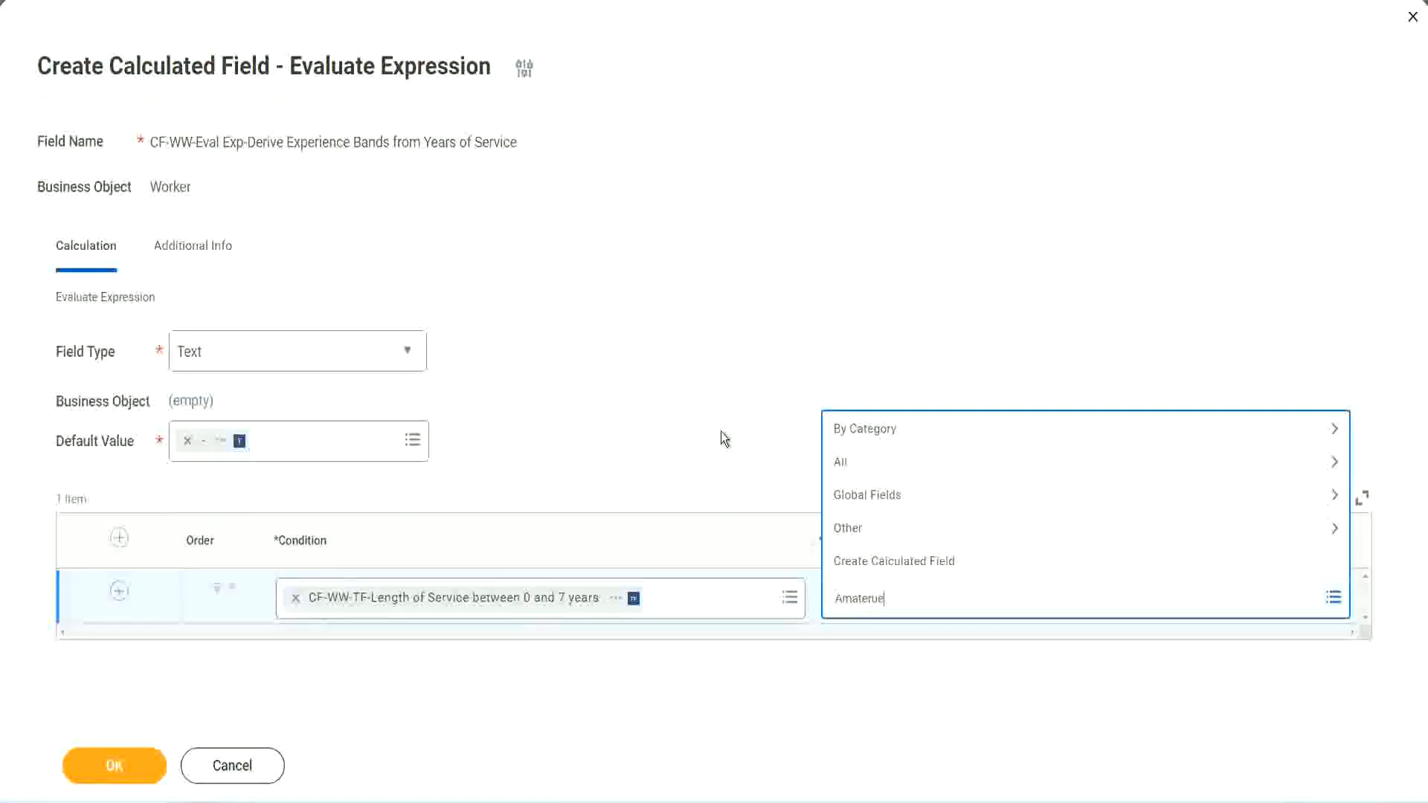
{"action": "key", "text": "Escape"}
{"action": "left_click", "coordinate": [900, 614]}
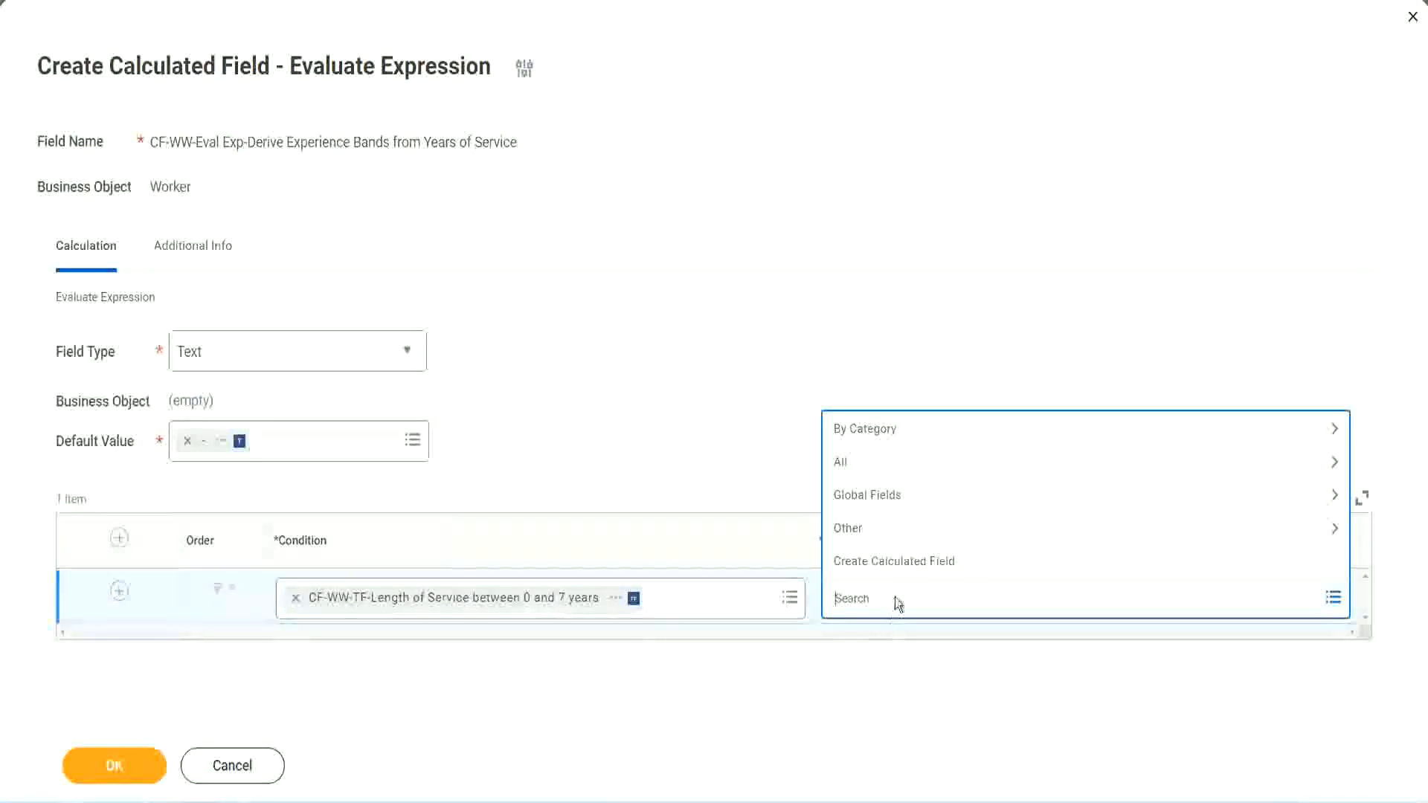
{"action": "left_click", "coordinate": [720, 439]}
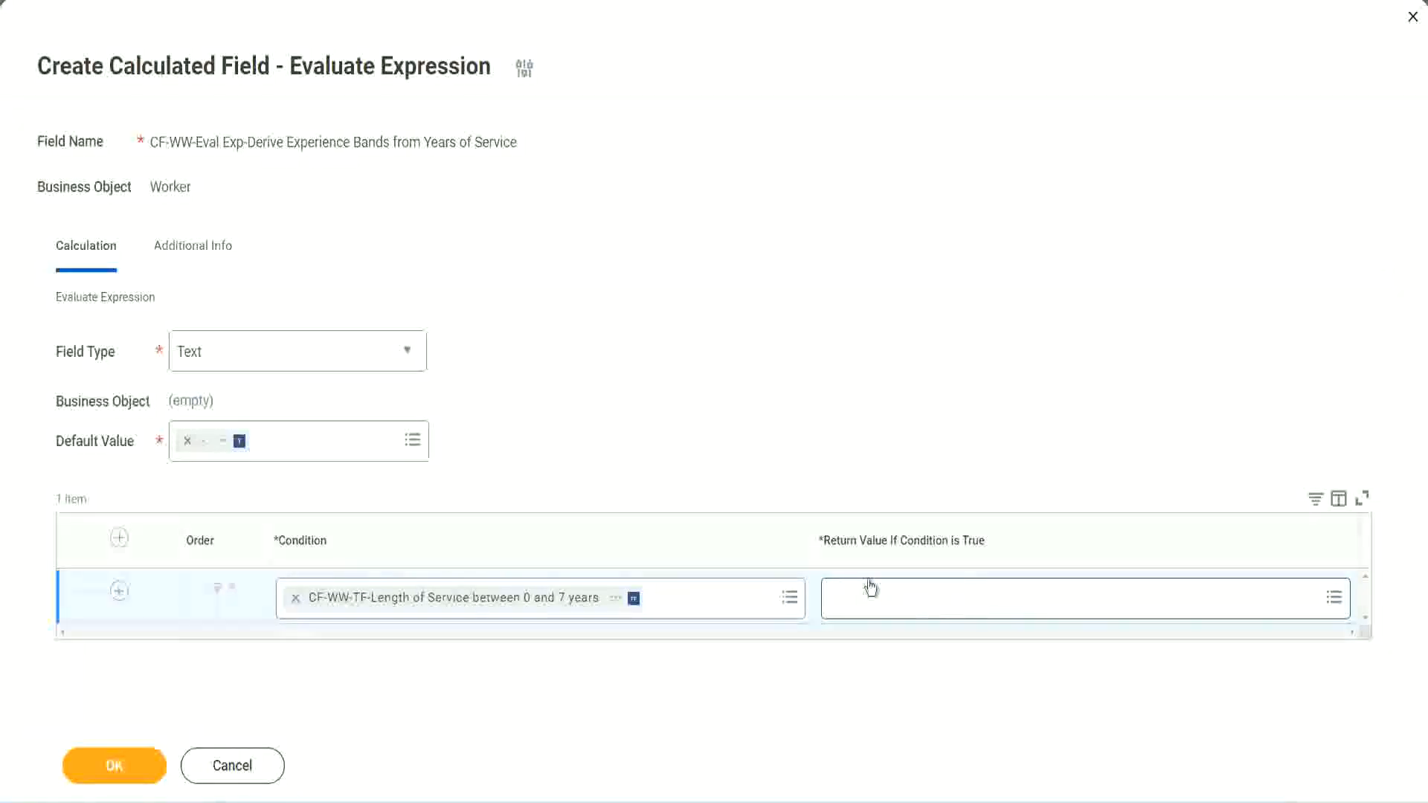
Step: Start creating a new calculated field for the first row's return value and name it CF-WW-TC-Amateur
{"action": "left_click", "coordinate": [925, 597]}
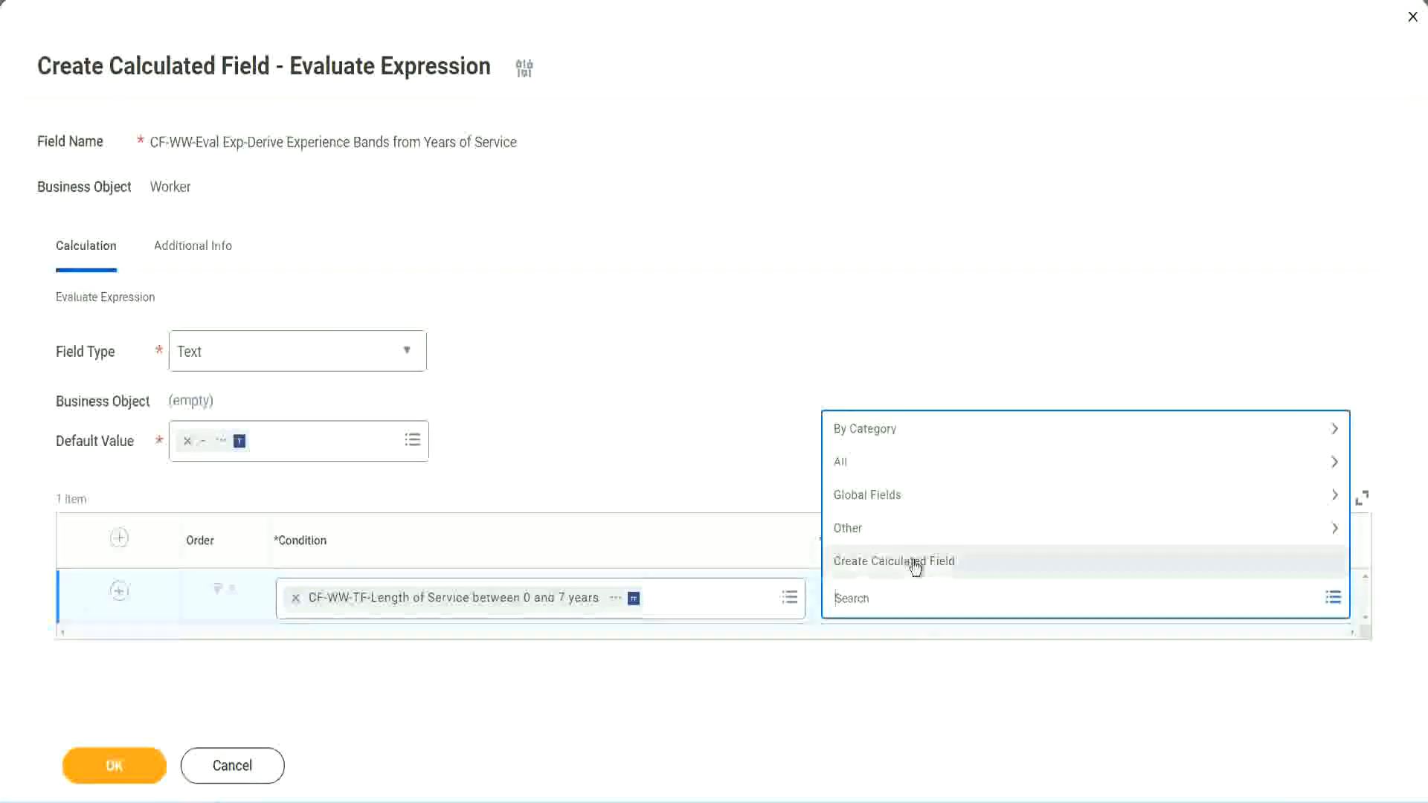
{"action": "left_click", "coordinate": [915, 565]}
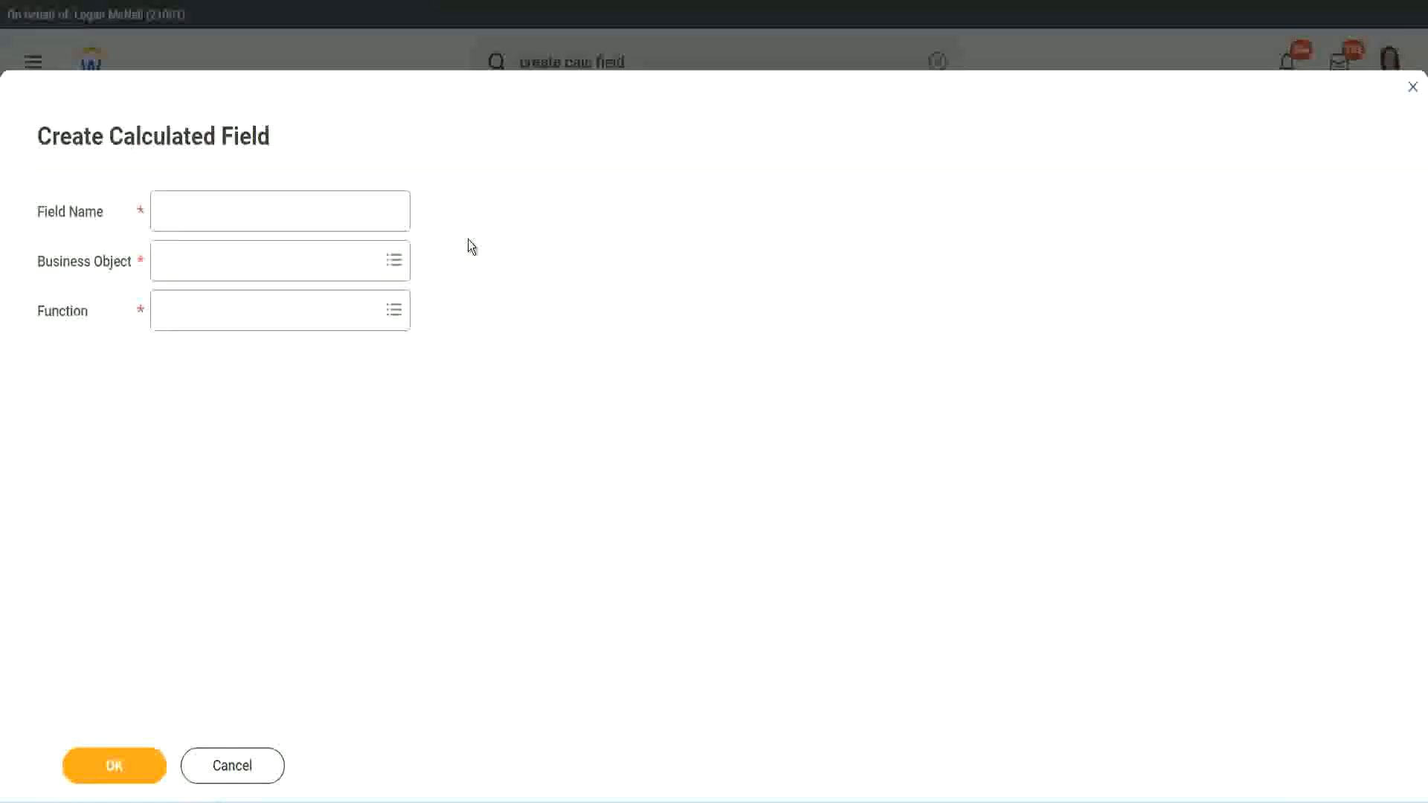
{"action": "left_click", "coordinate": [176, 212]}
{"action": "type", "text": "CF"}
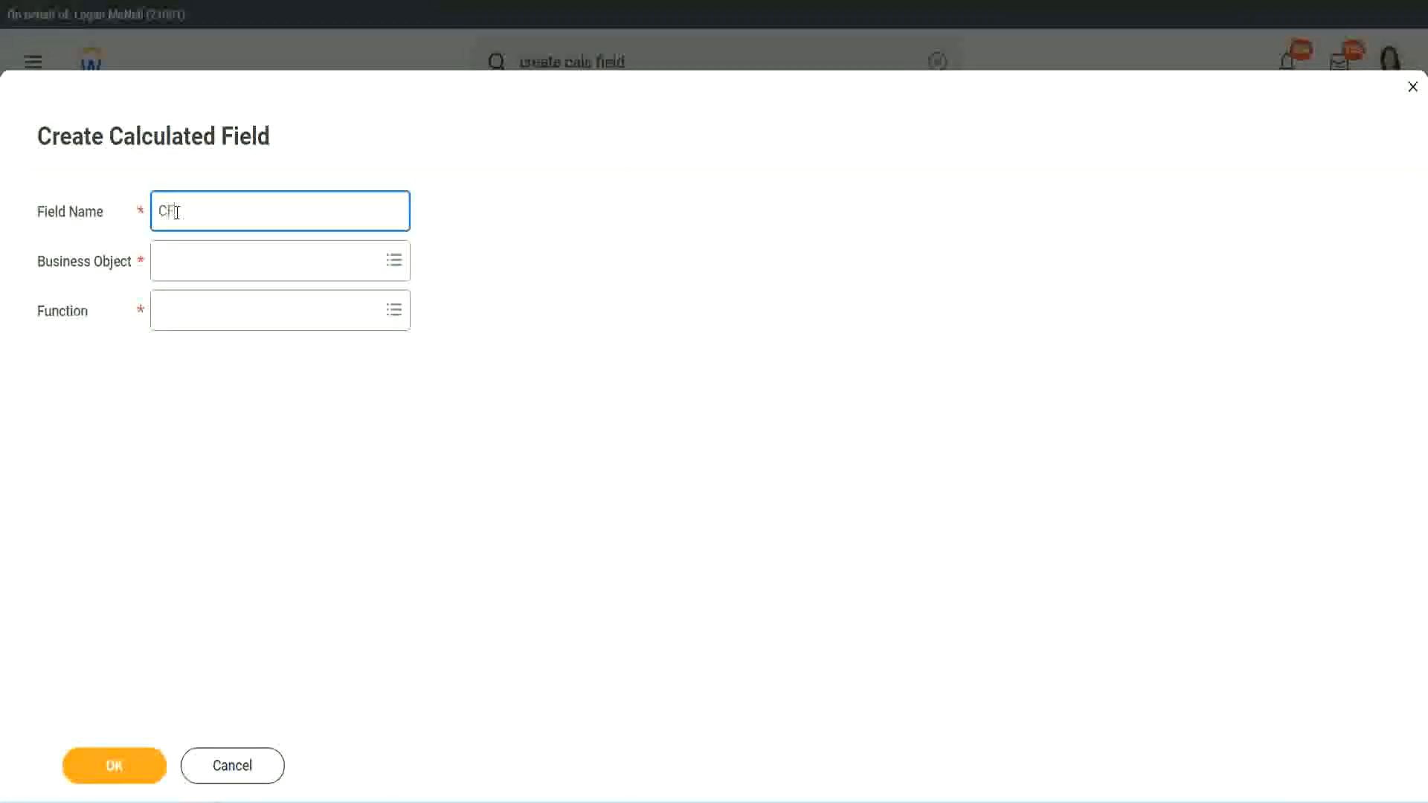
{"action": "type", "text": "_TC"}
{"action": "type", "text": "-Am"}
{"action": "type", "text": "ateur"}
{"action": "left_click", "coordinate": [177, 210]}
{"action": "type", "text": "WW-"}
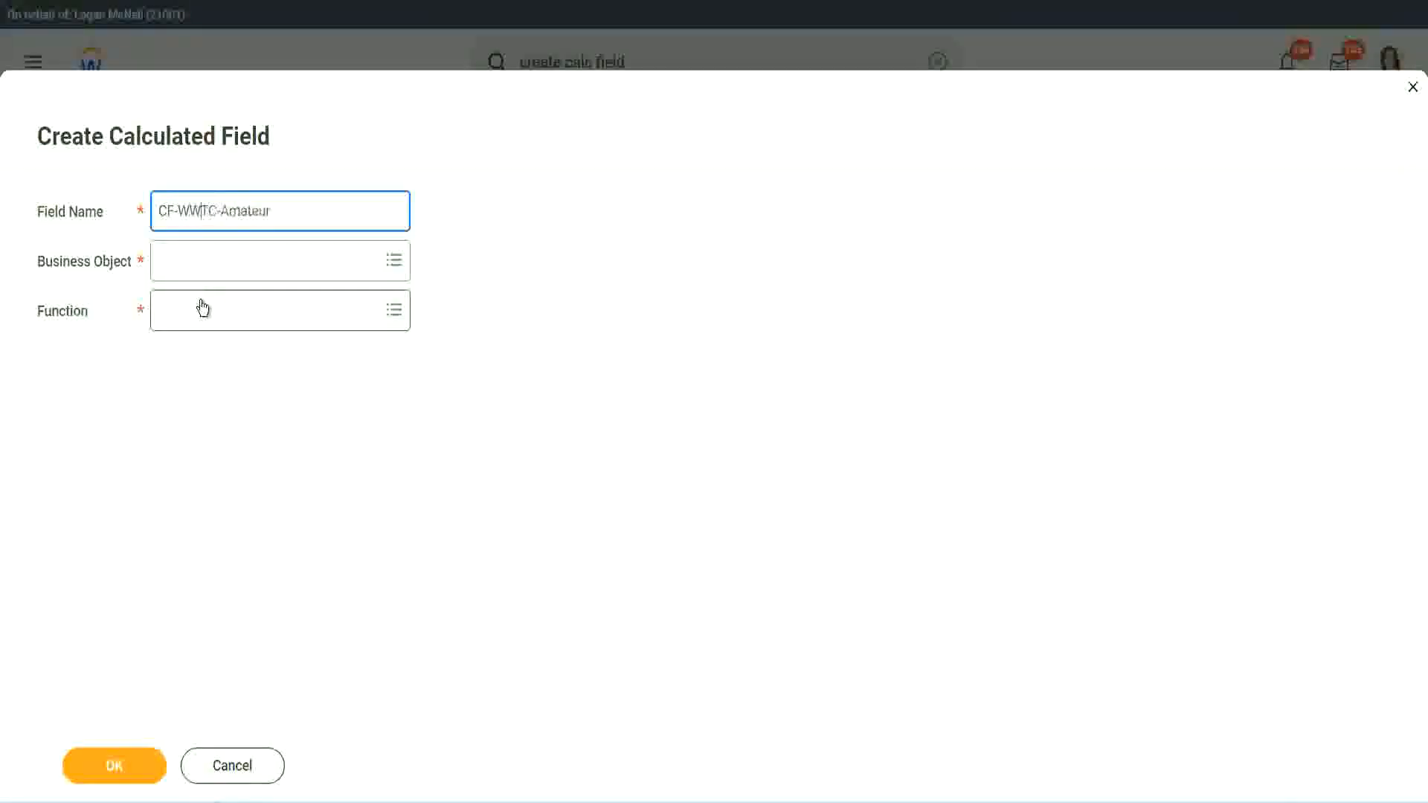
Step: Set the new calculated field's business object to Global
{"action": "left_click", "coordinate": [201, 265]}
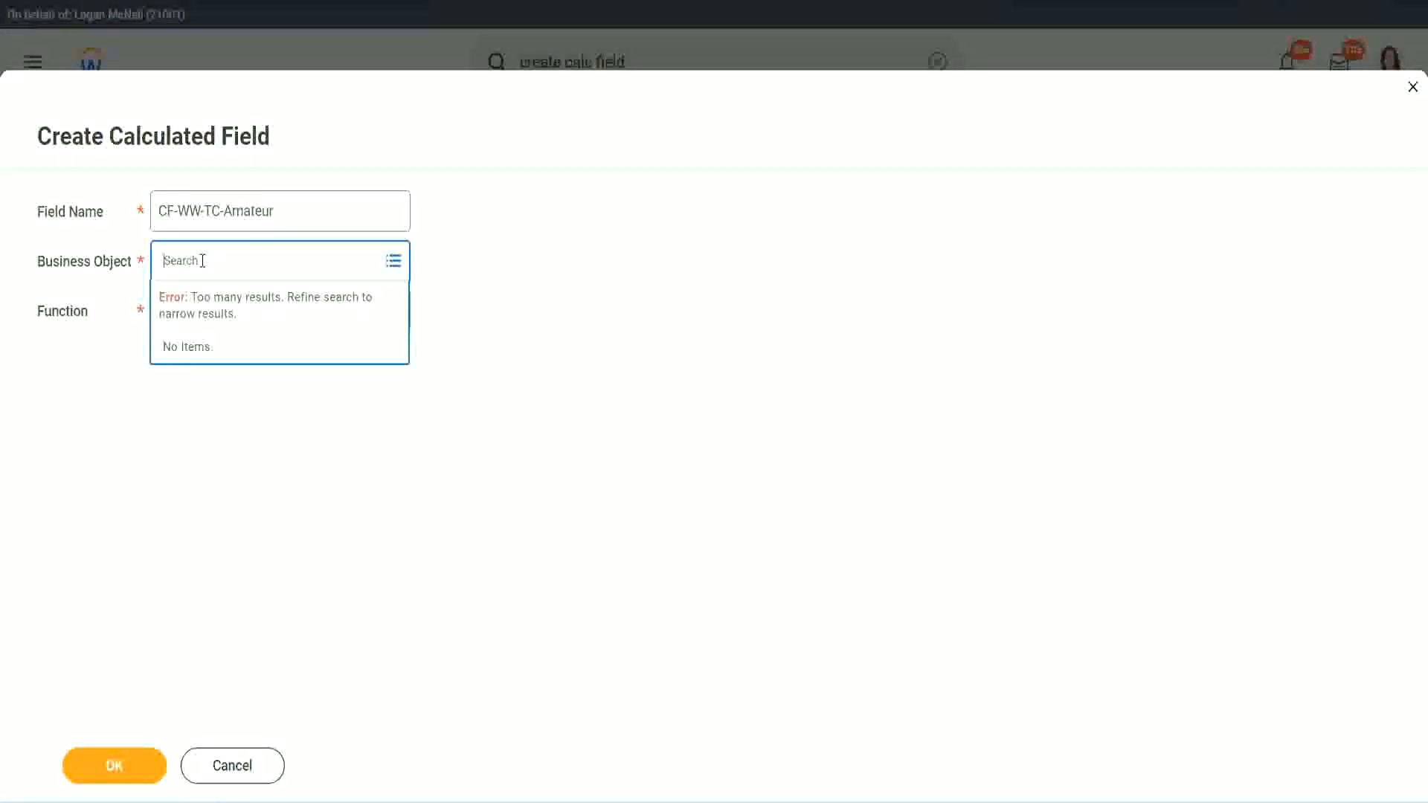
{"action": "type", "text": "worker"}
{"action": "key", "text": "BackSpace"}
{"action": "key", "text": "BackSpace"}
{"action": "type", "text": "global"}
{"action": "key", "text": "Return"}
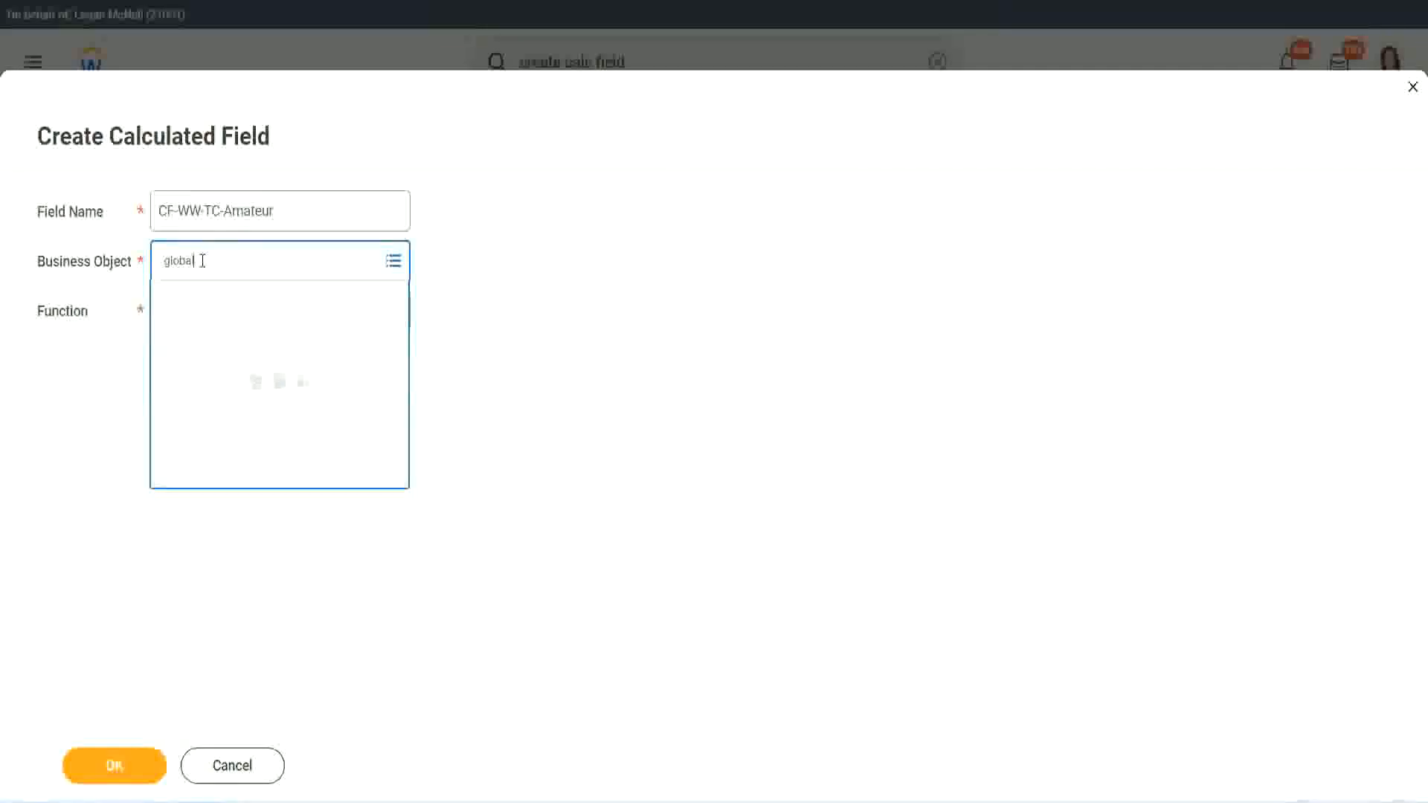
{"action": "left_click", "coordinate": [225, 356]}
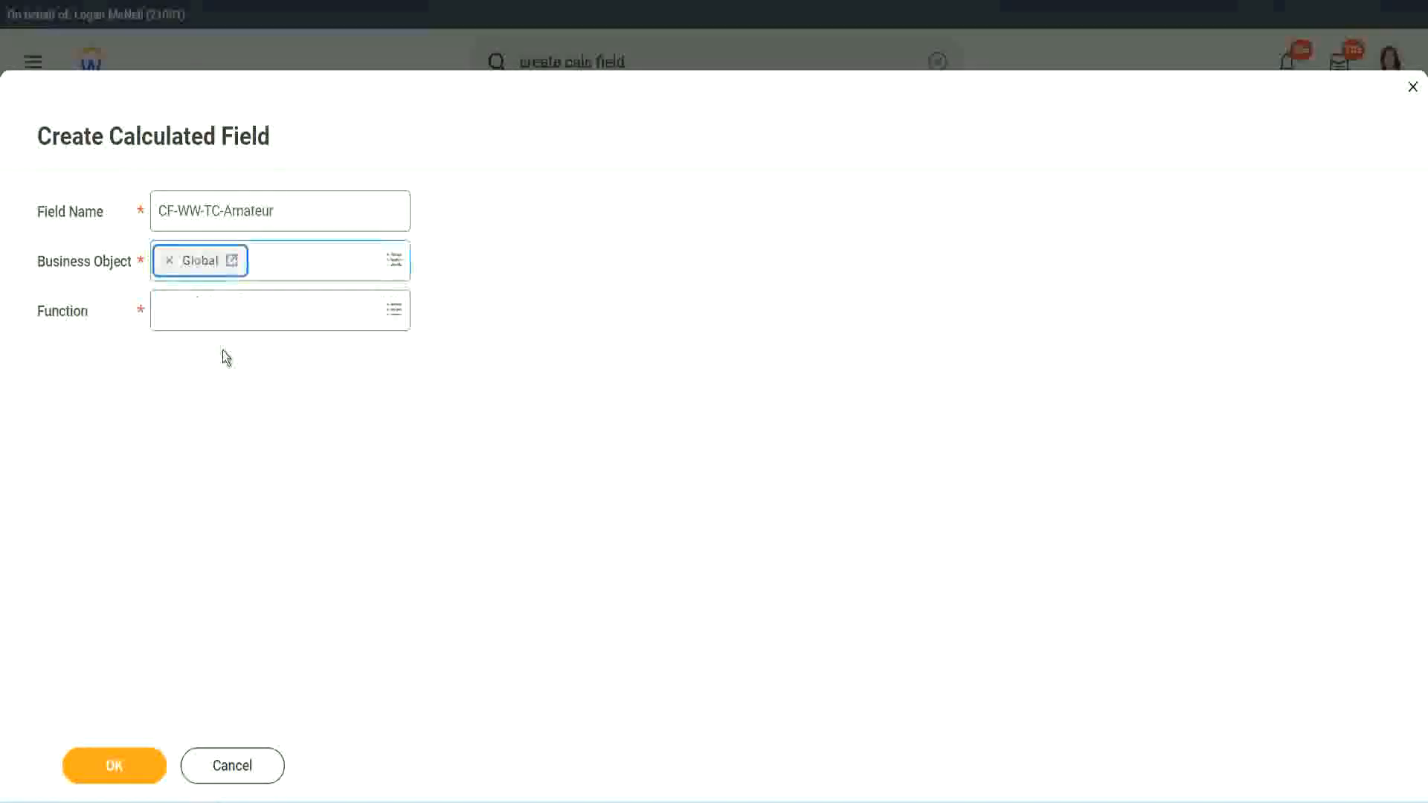
{"action": "left_click_drag", "start_coordinate": [280, 210], "coordinate": [46, 141]}
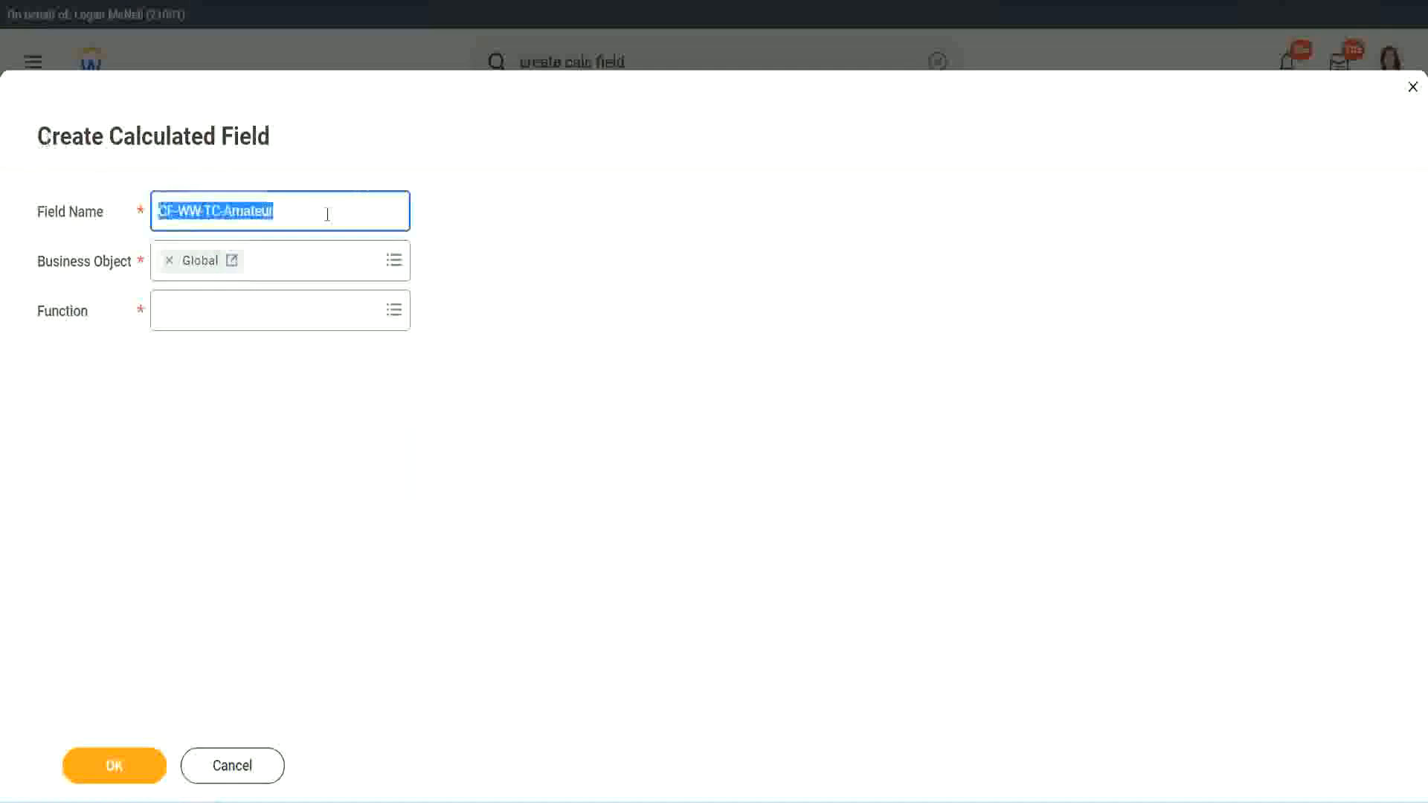
{"action": "left_click", "coordinate": [310, 216]}
{"action": "double_click", "coordinate": [246, 210]}
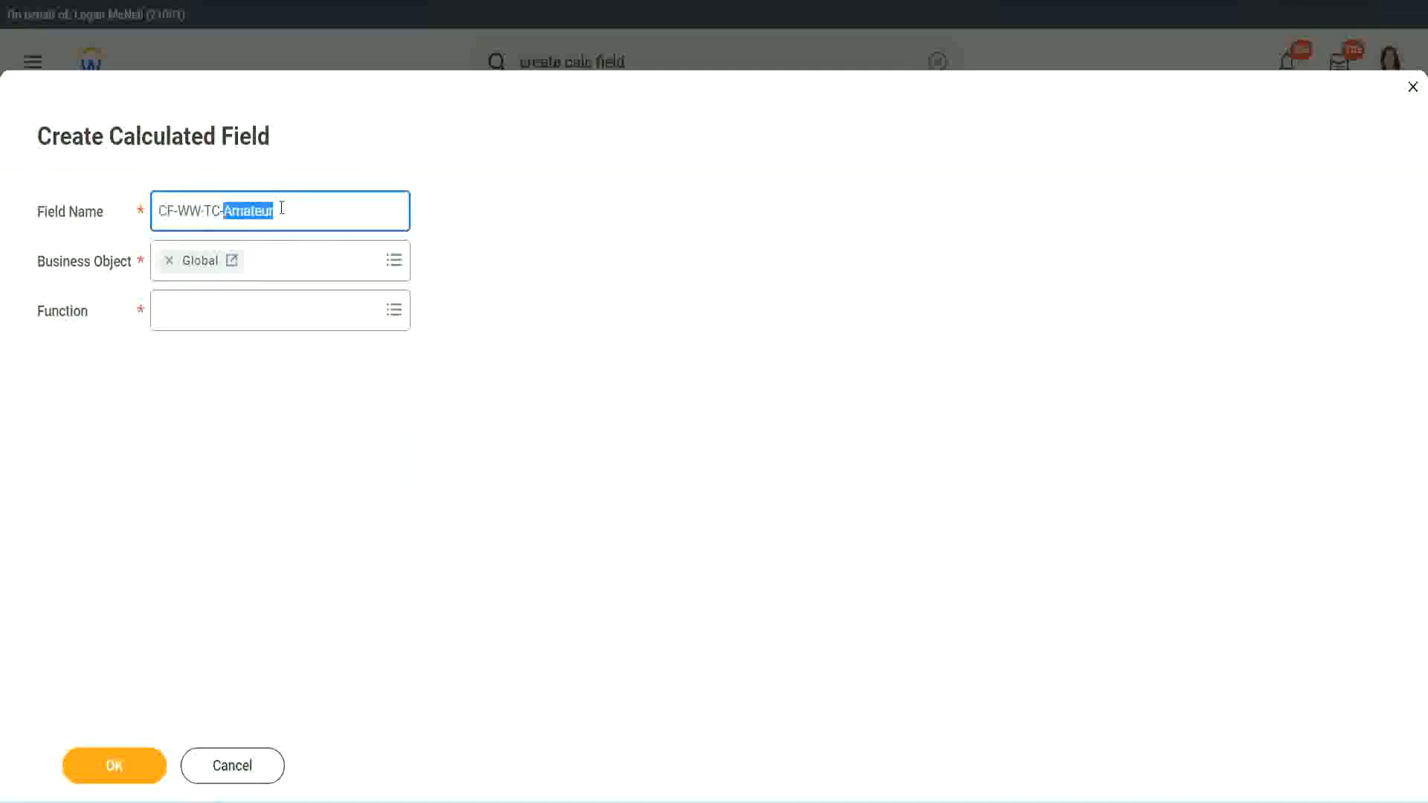
{"action": "left_click", "coordinate": [296, 208]}
{"action": "double_click", "coordinate": [267, 214]}
Step: Choose Text Constant as the new field's function and continue to its definition
{"action": "left_click", "coordinate": [199, 308]}
{"action": "type", "text": "text const"}
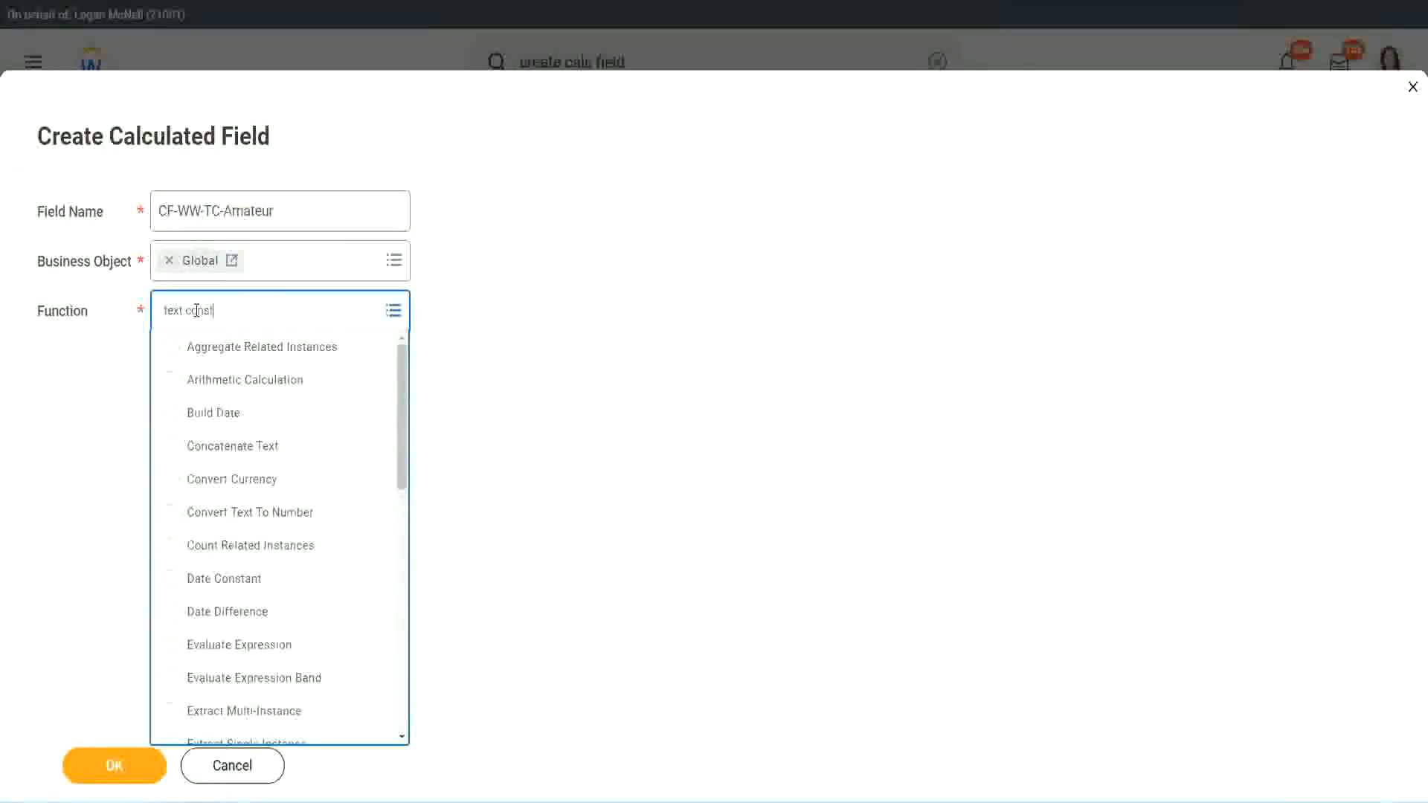
{"action": "key", "text": "Return"}
{"action": "left_click", "coordinate": [119, 779]}
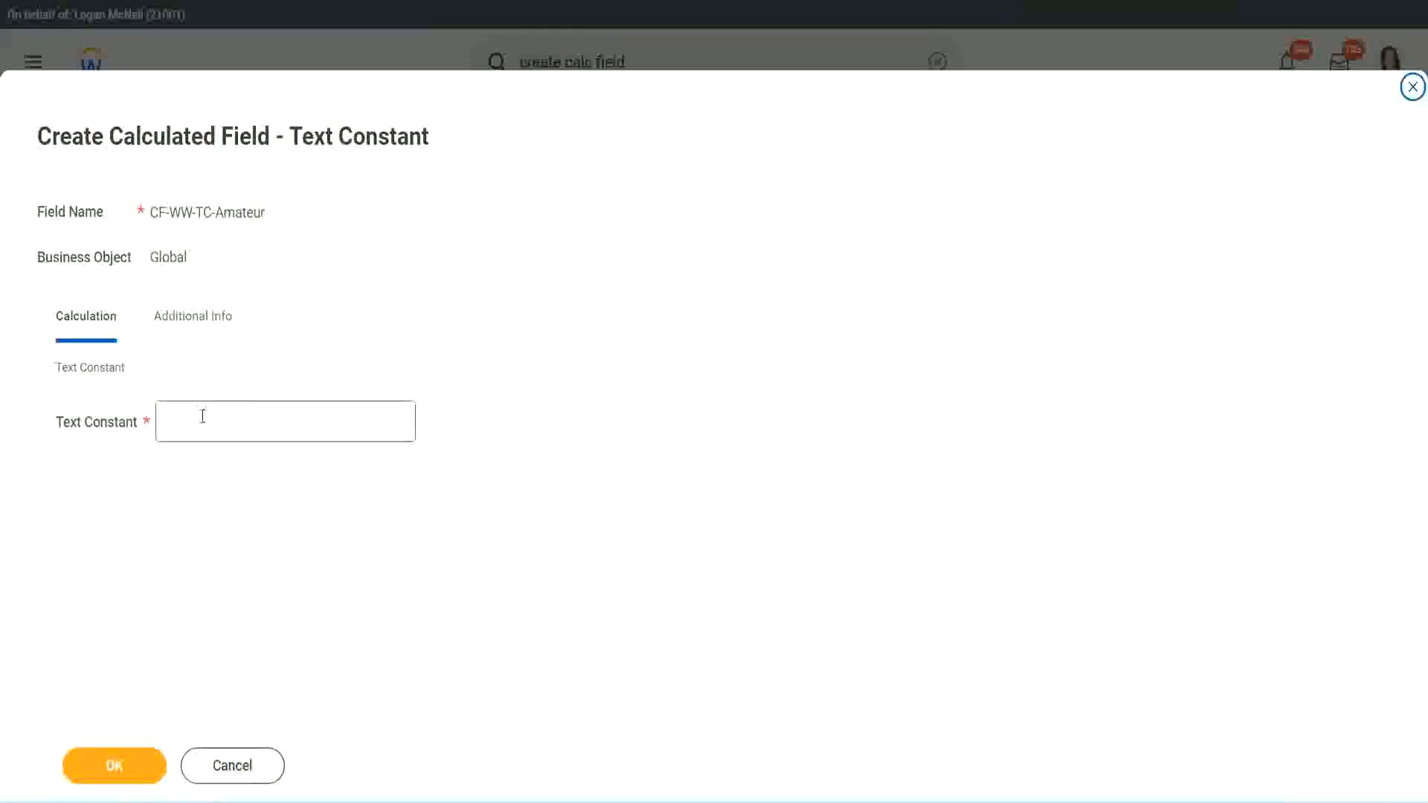
Step: Enter Amateur as the text constant and save the field as the first row's return value
{"action": "left_click", "coordinate": [235, 420]}
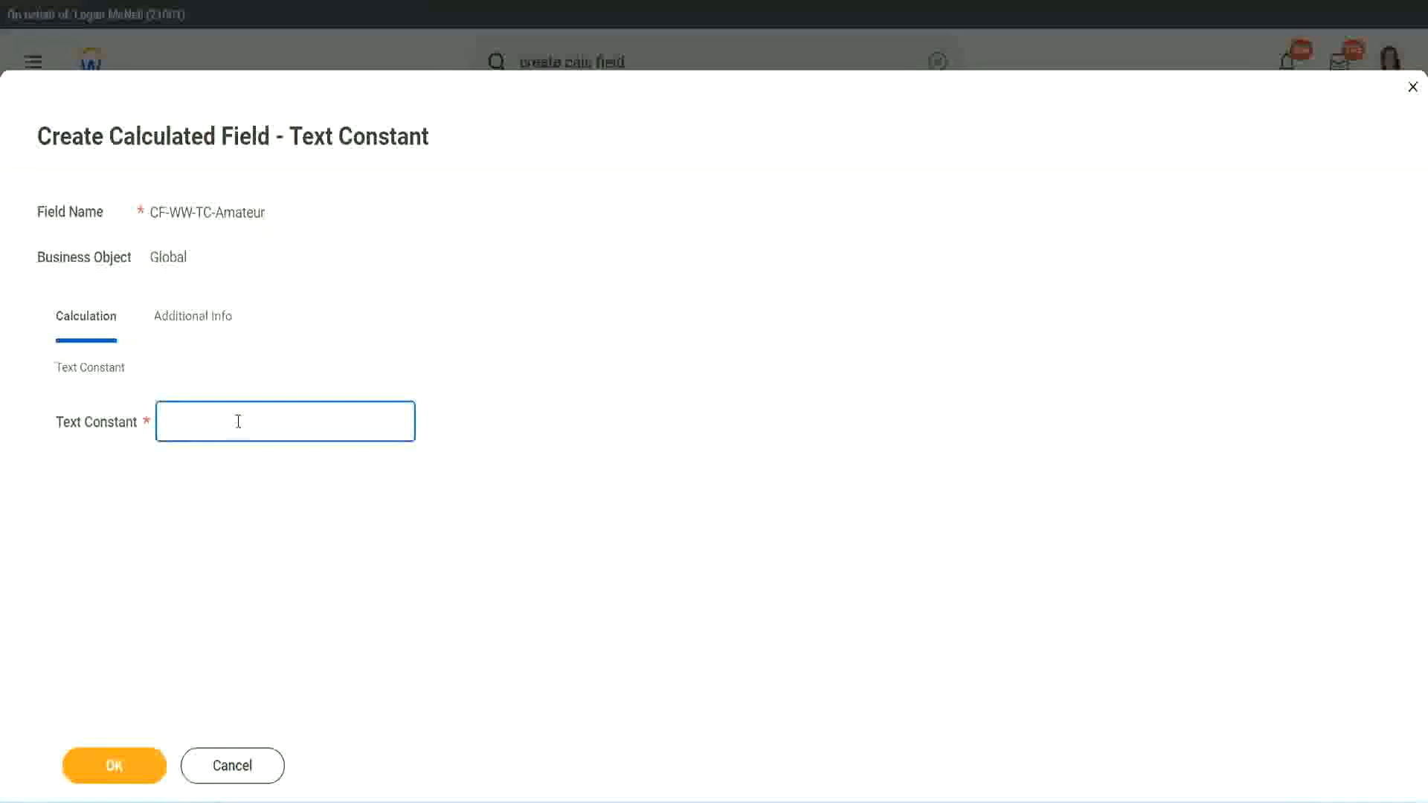
{"action": "type", "text": "Amateur"}
{"action": "left_click", "coordinate": [110, 768]}
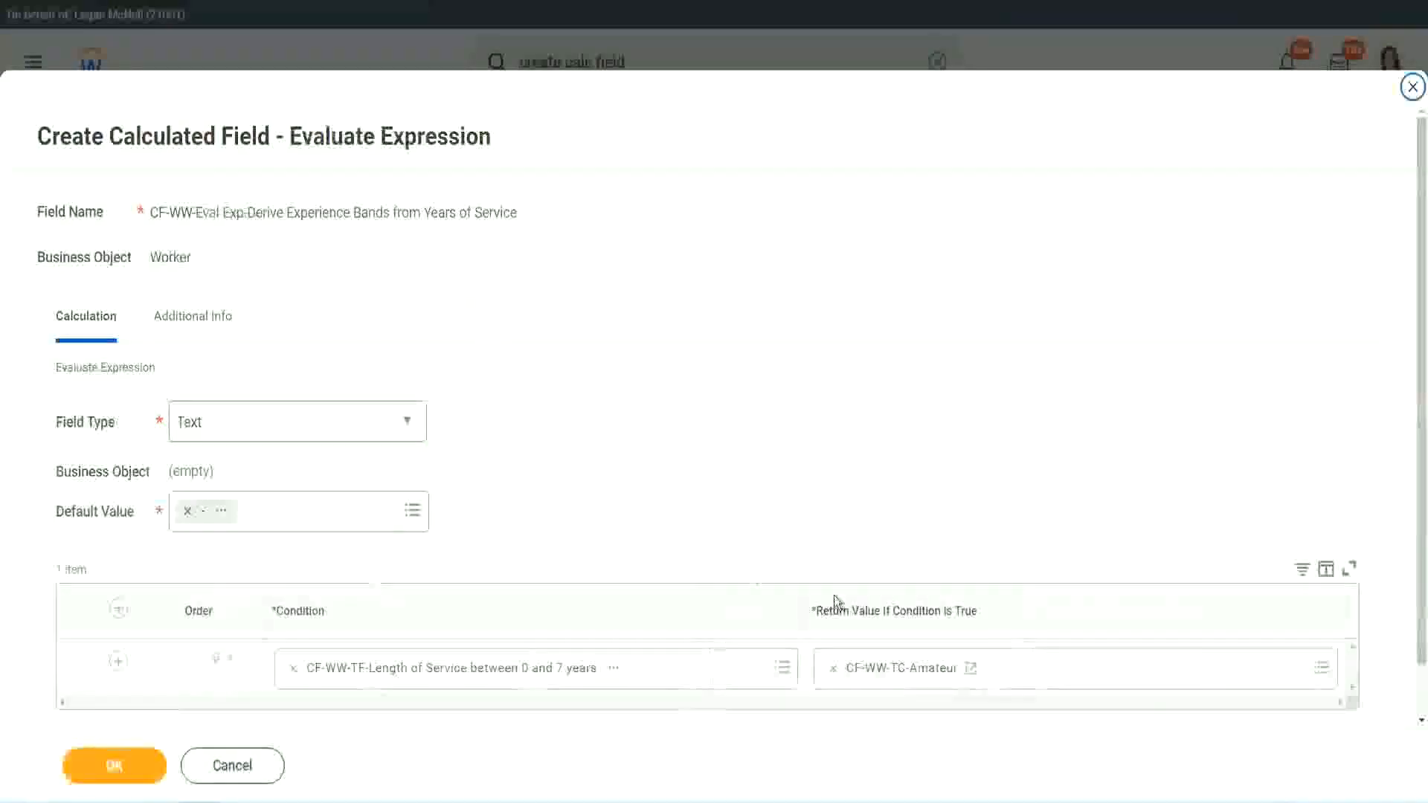
Step: Copy the text of the CF-WW-TC-Amateur return value and add three more condition rows to the table
{"action": "right_click", "coordinate": [887, 675]}
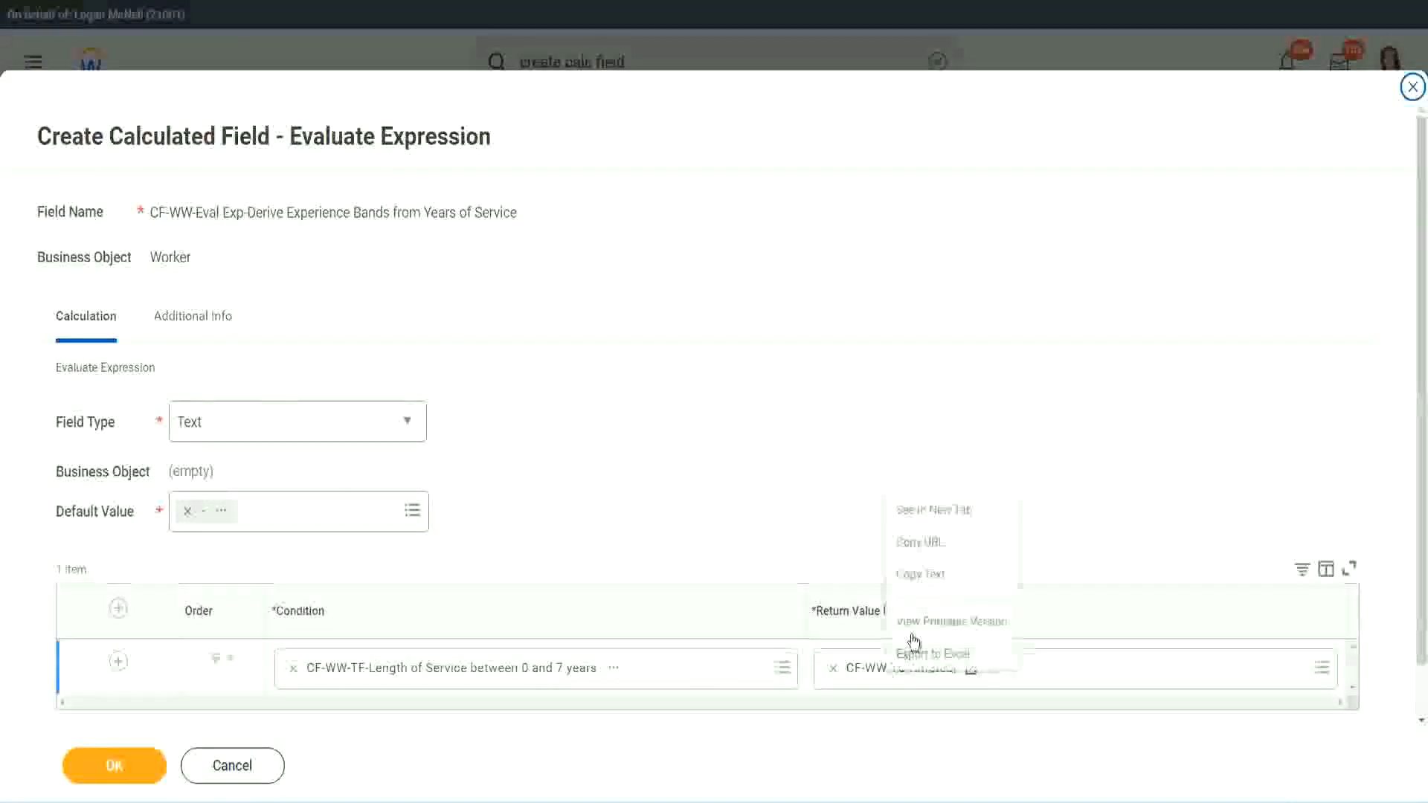
{"action": "left_click", "coordinate": [934, 577]}
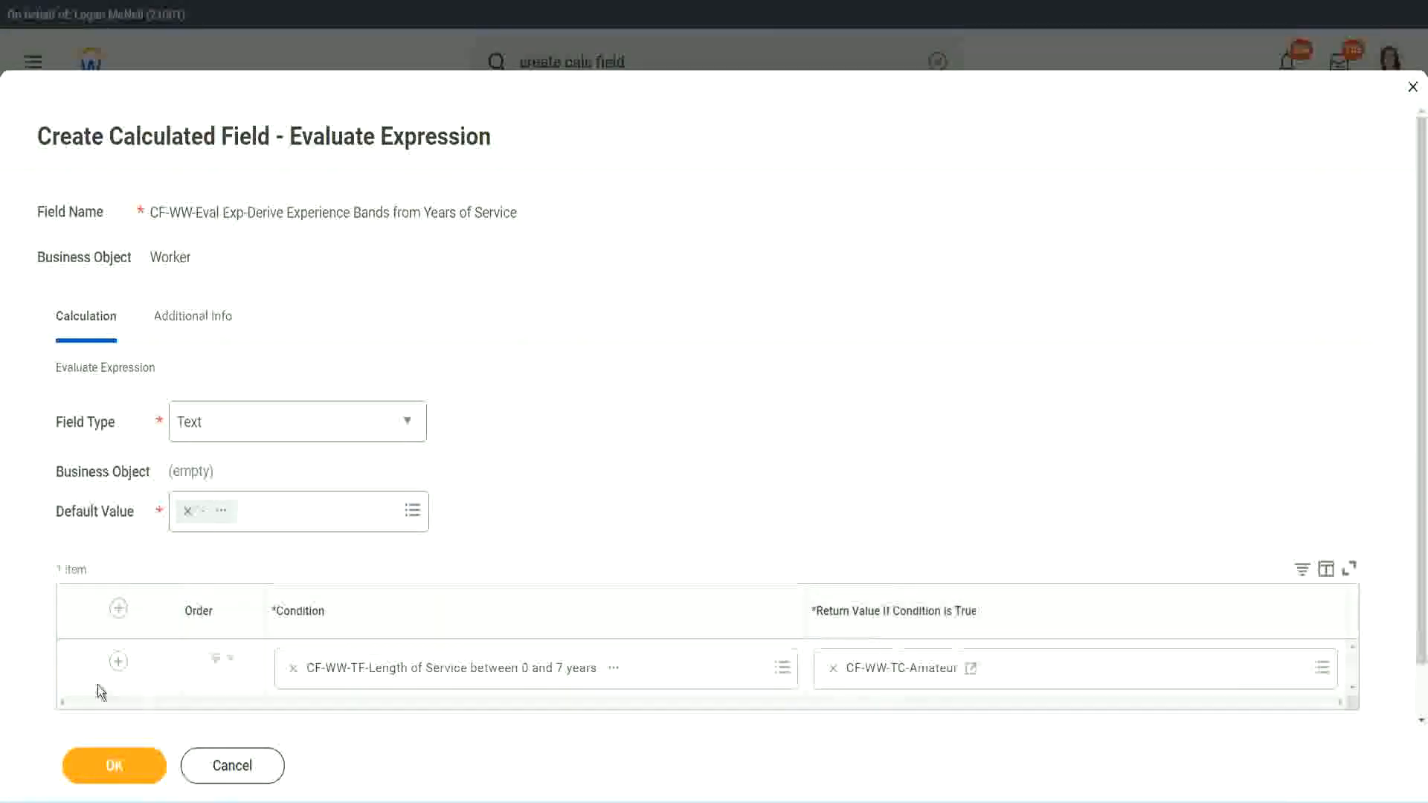
{"action": "left_click", "coordinate": [117, 666]}
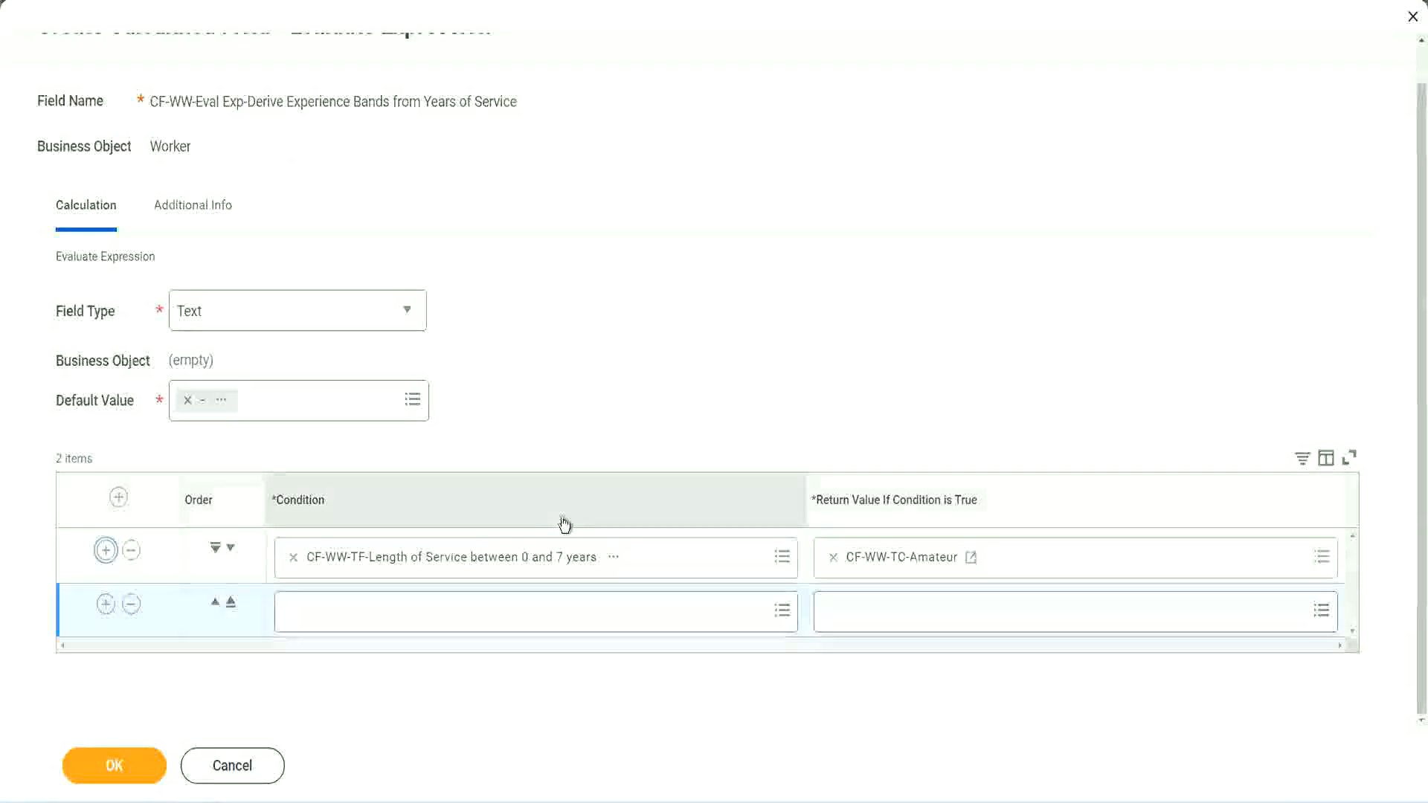
{"action": "left_click", "coordinate": [105, 605]}
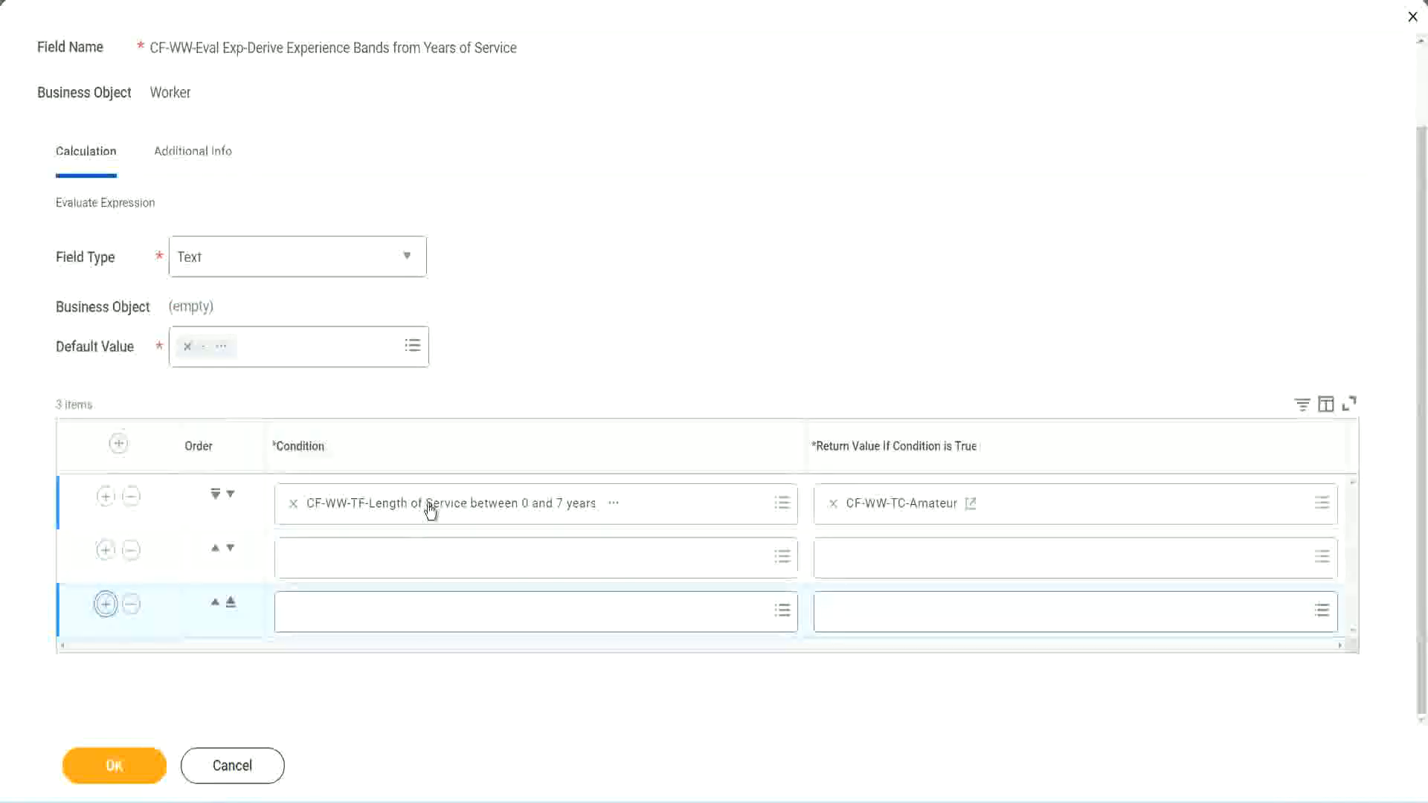
Step: Search for cf-ww-tf and set the second row's condition to CF-WW-TF-Length of Service between 8 and 15 years
{"action": "left_click", "coordinate": [352, 564]}
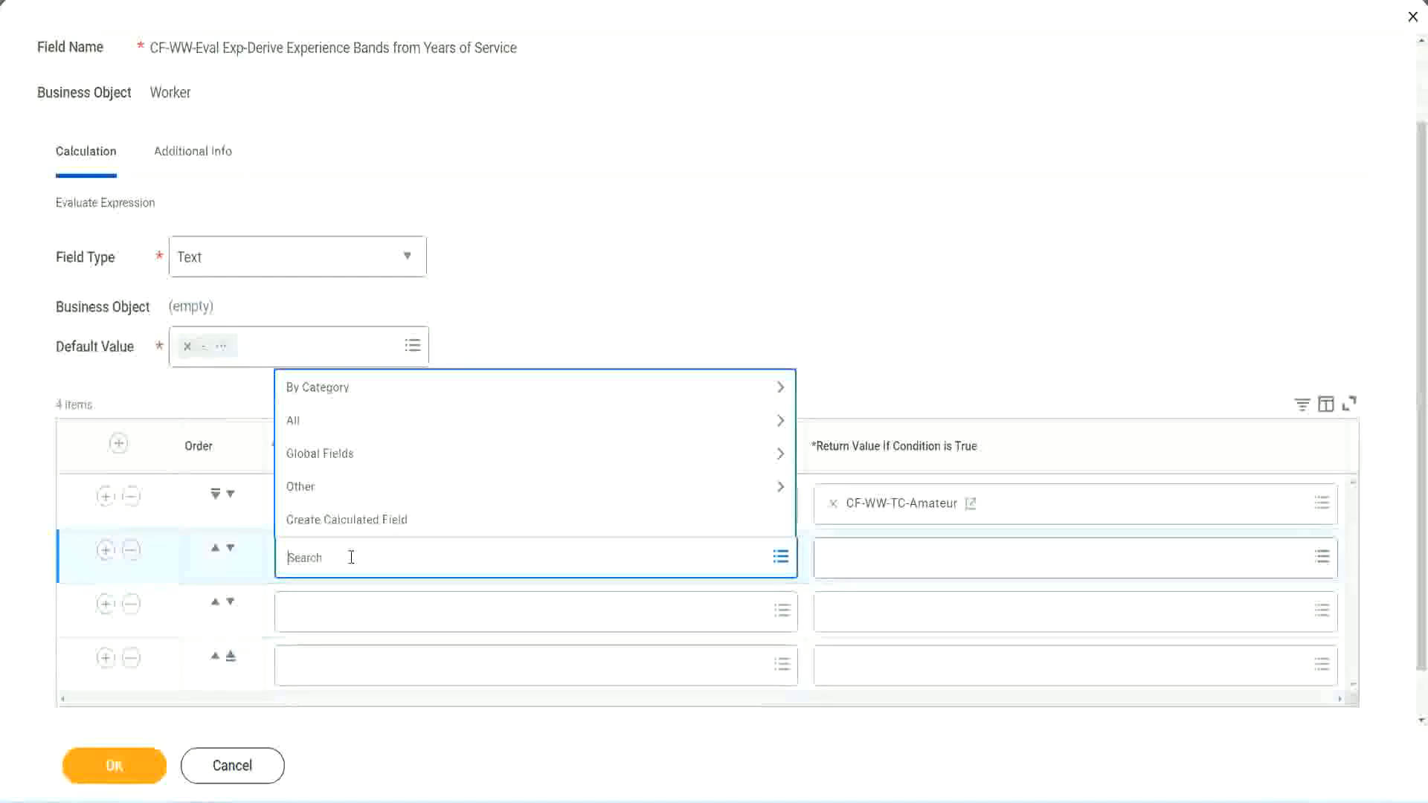
{"action": "type", "text": "cf-ww"}
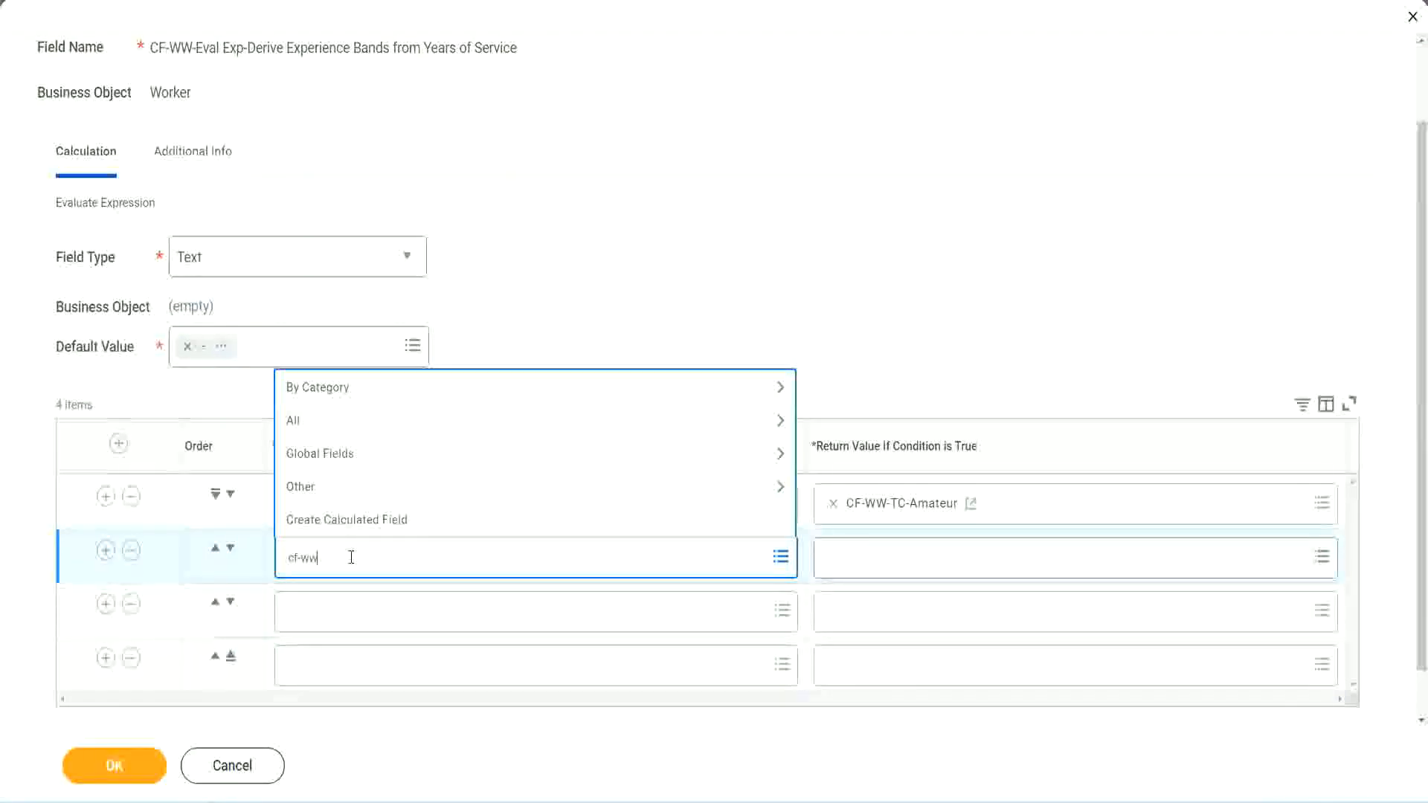
{"action": "type", "text": "-tf"}
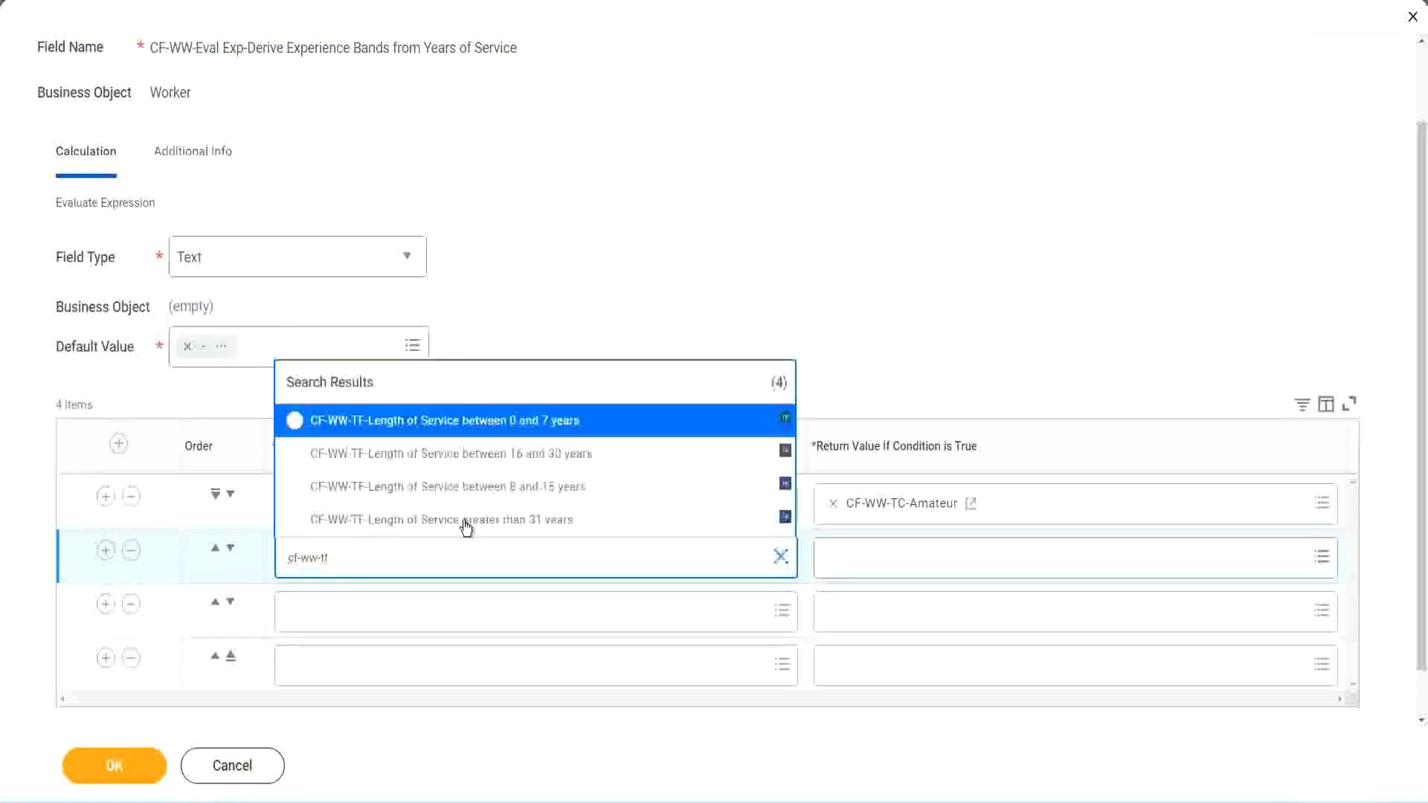
{"action": "left_click", "coordinate": [551, 490]}
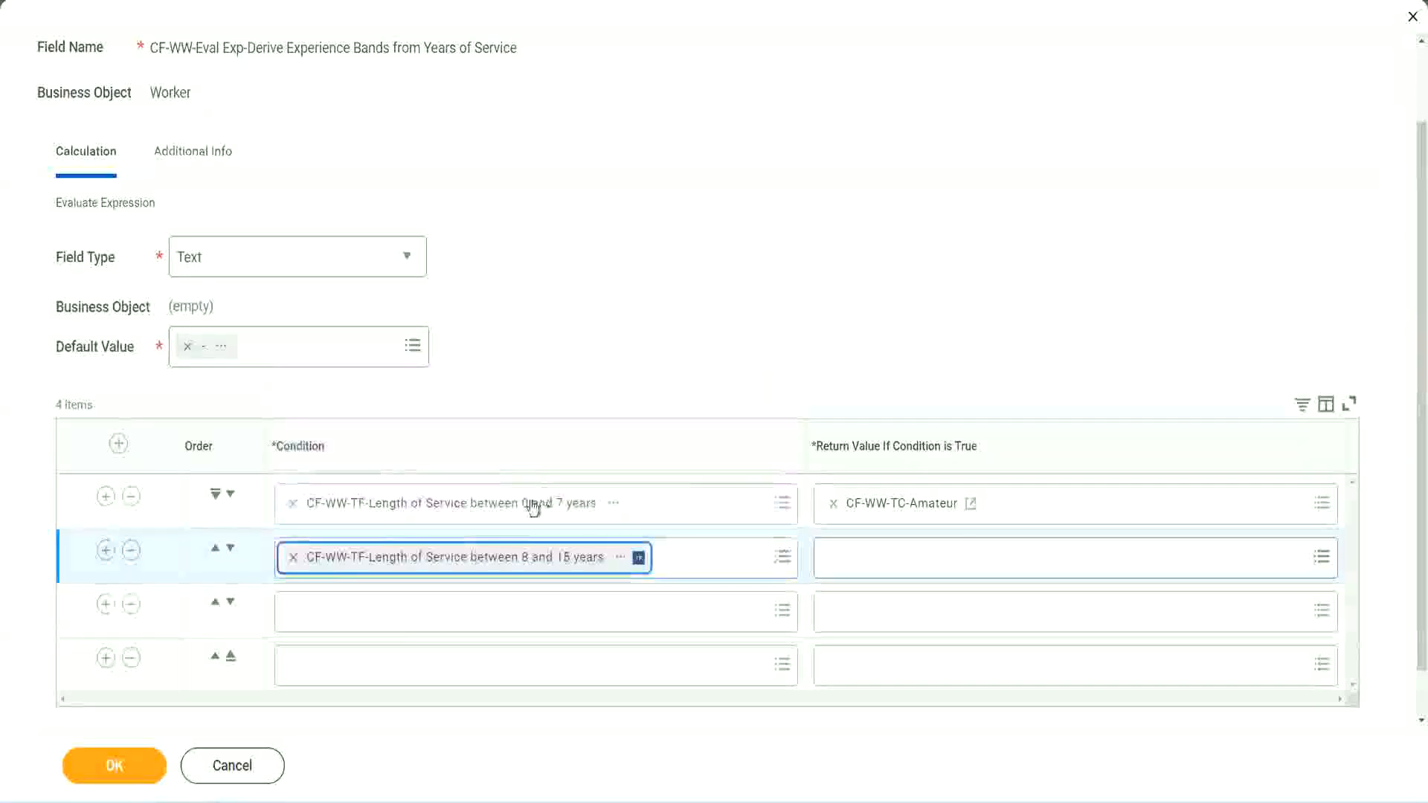
Step: Search for cf-ww-tf and set the third row's condition to CF-WW-TF-Length of Service between 16 and 30 years
{"action": "left_click", "coordinate": [360, 611]}
{"action": "type", "text": "cf"}
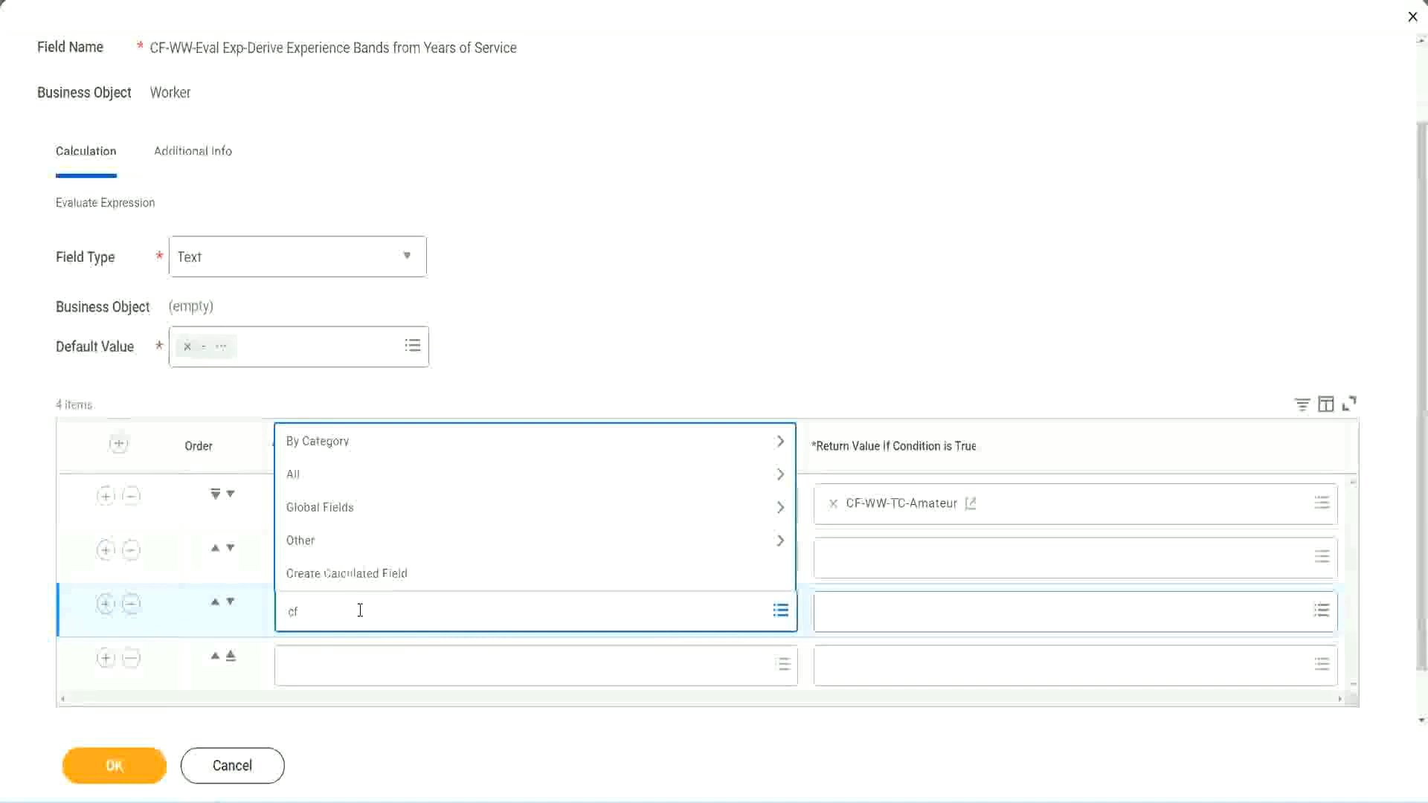
{"action": "type", "text": "-ww-tc"}
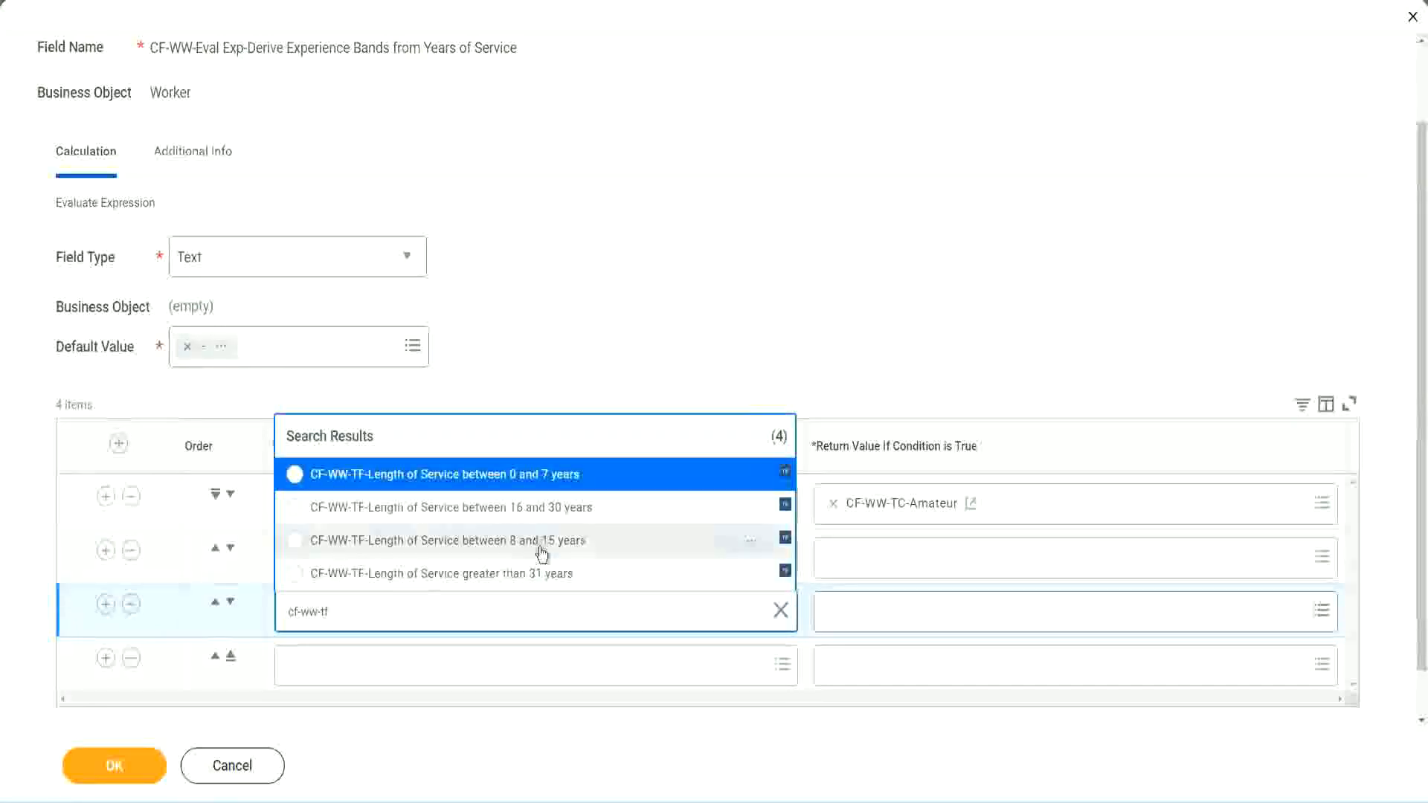
{"action": "left_click", "coordinate": [573, 513]}
Step: Search for cf-ww tf 31 and set the fourth row's condition to CF-WW-TF-Length of Service greater than 31 years
{"action": "left_click", "coordinate": [337, 667]}
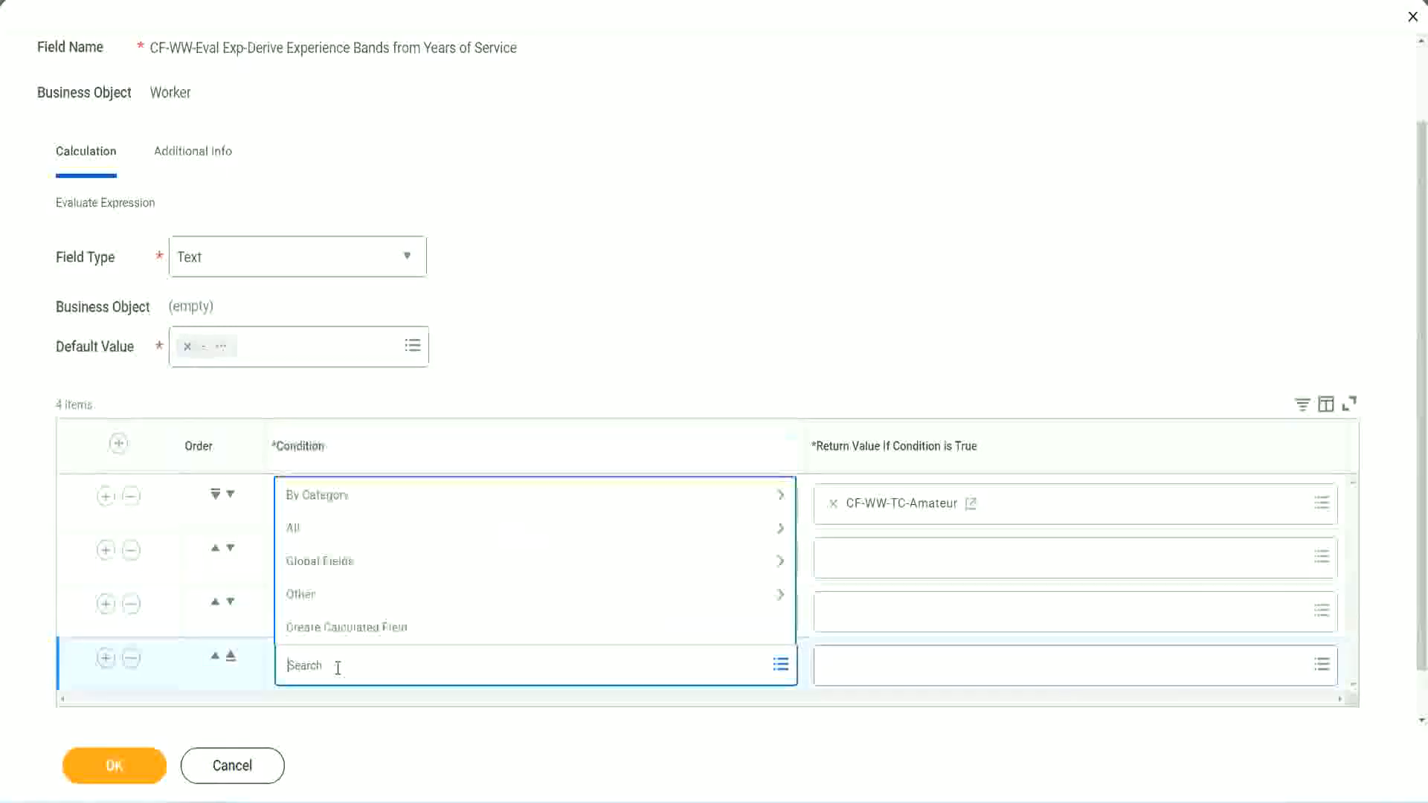
{"action": "type", "text": "cf-ww"}
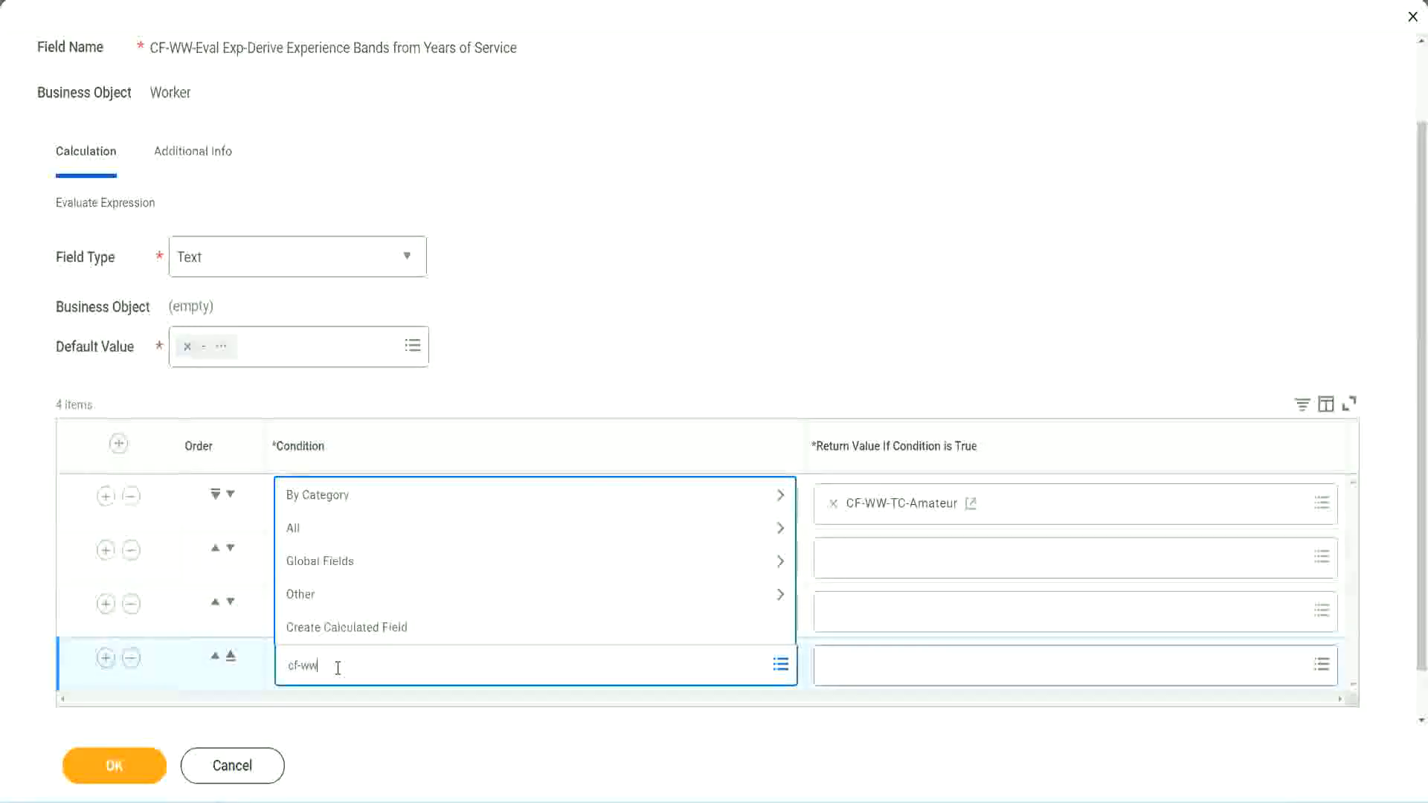
{"action": "type", "text": " tf 31"}
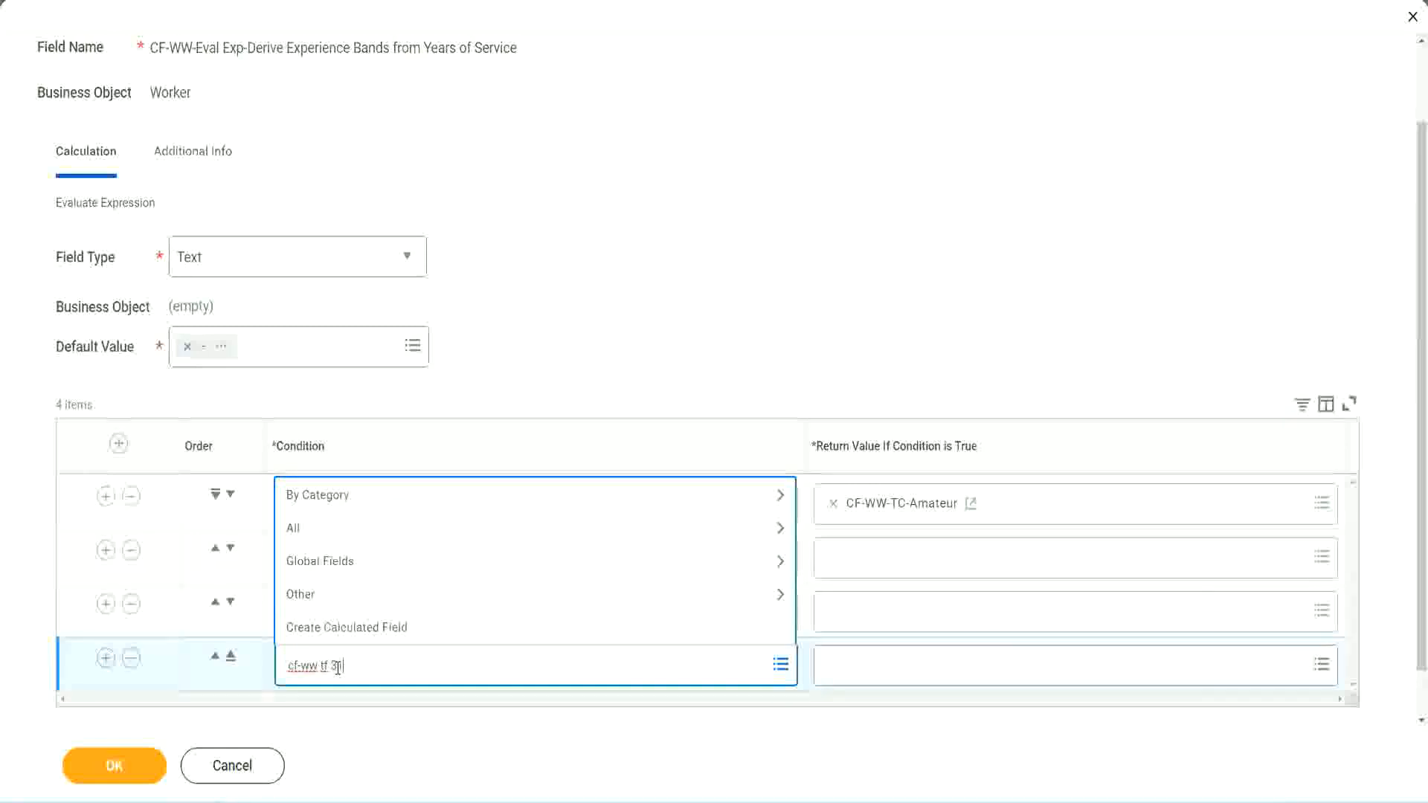
{"action": "key", "text": "Return"}
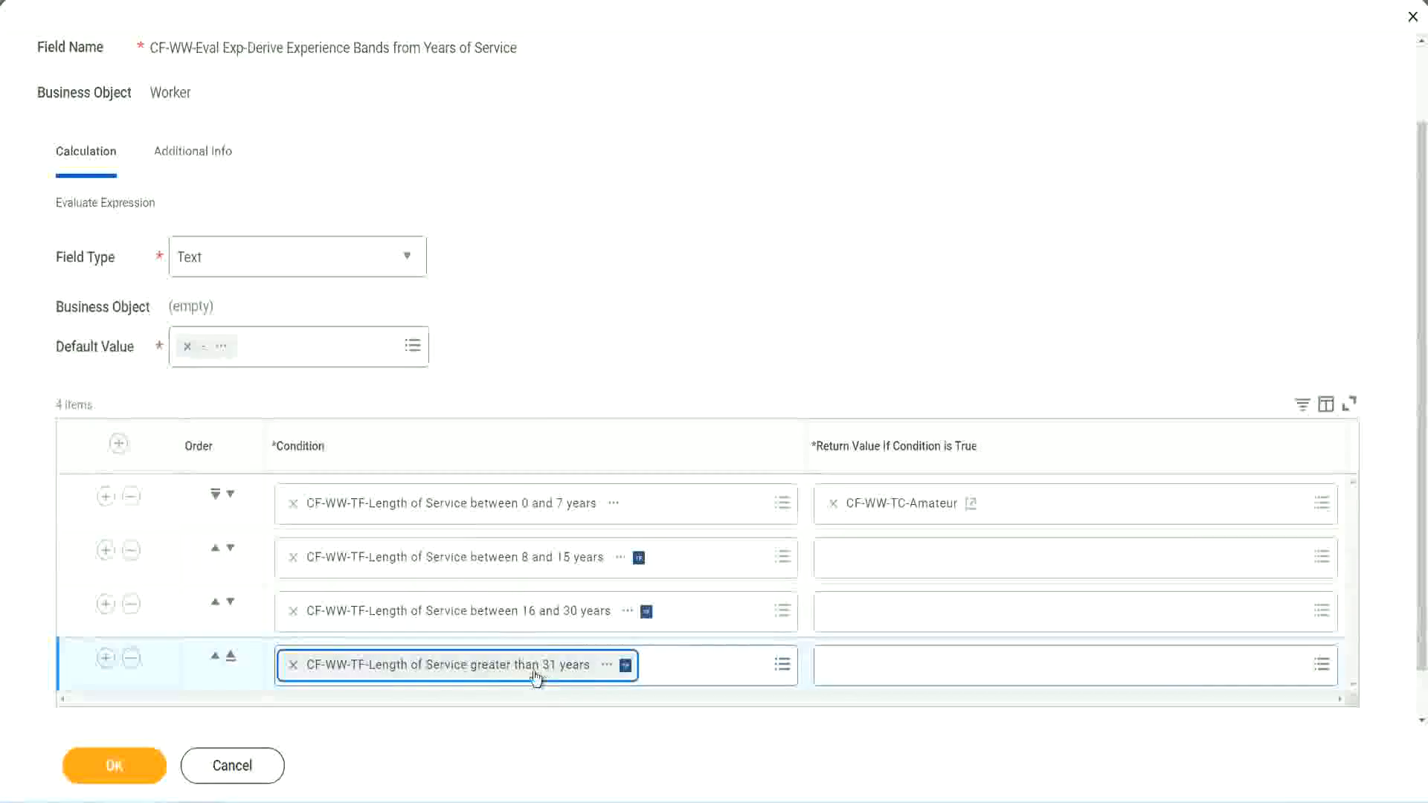
{"action": "left_click", "coordinate": [642, 314]}
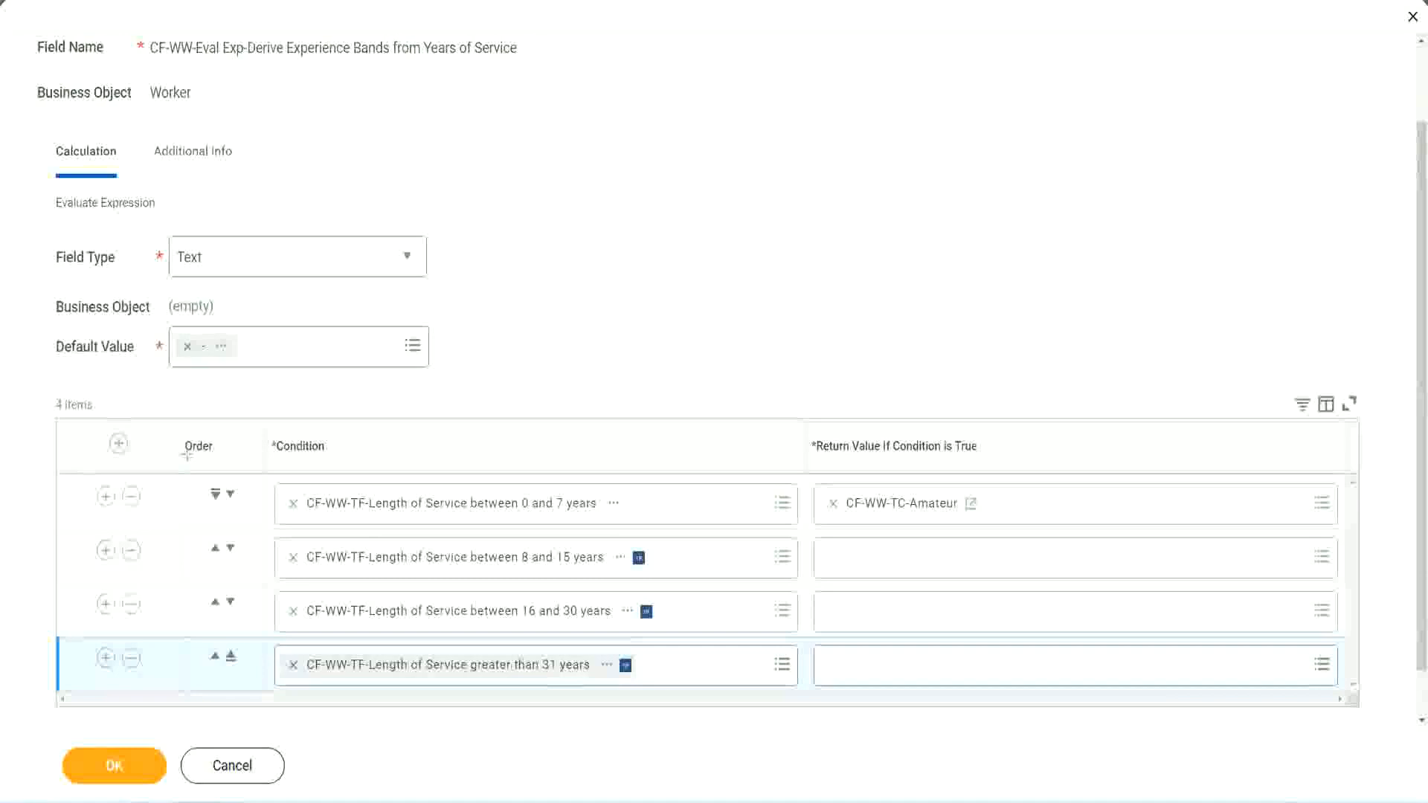
Step: Move the 8 to 15 years condition above the 0 to 7 years condition and return it to second place
{"action": "left_click_drag", "start_coordinate": [161, 436], "coordinate": [158, 587]}
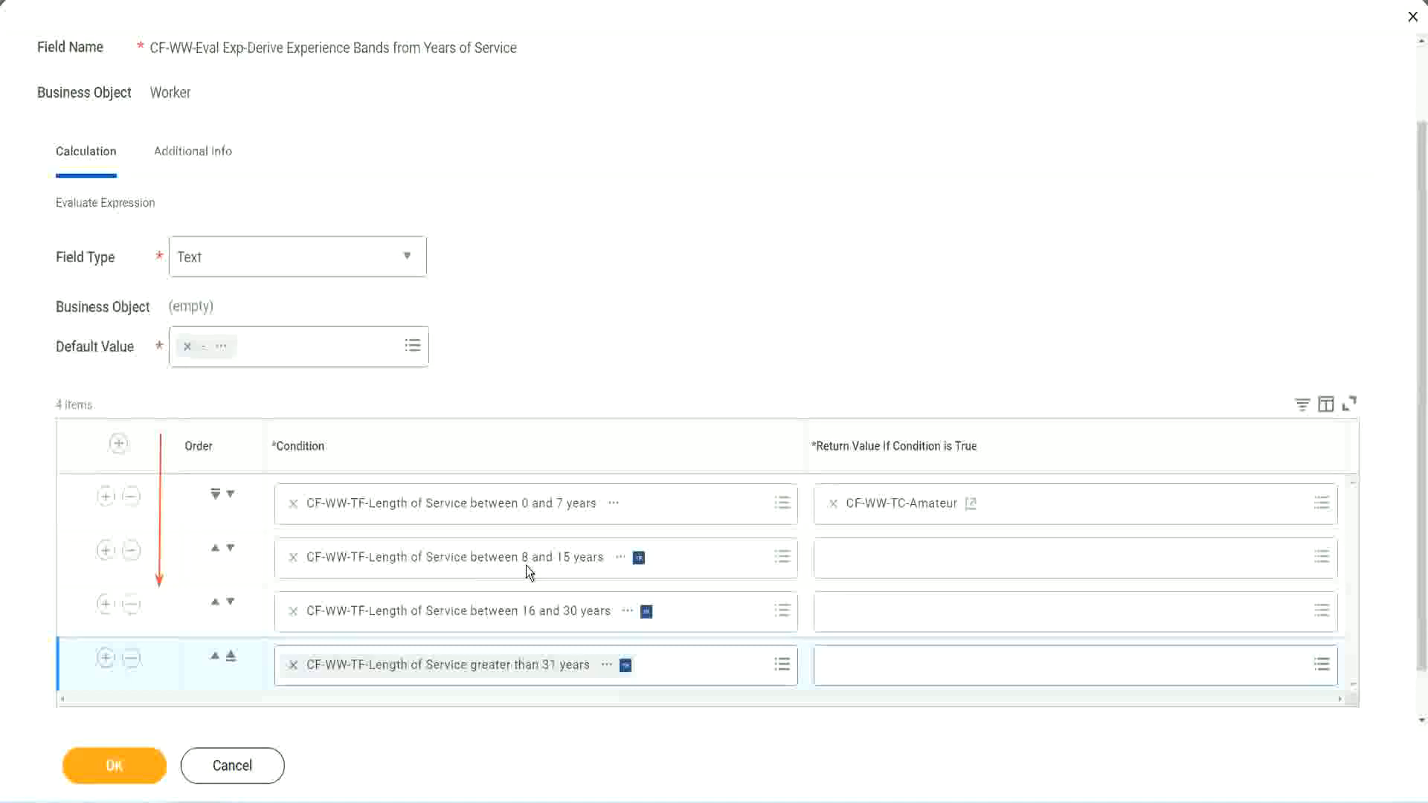
{"action": "left_click", "coordinate": [215, 550]}
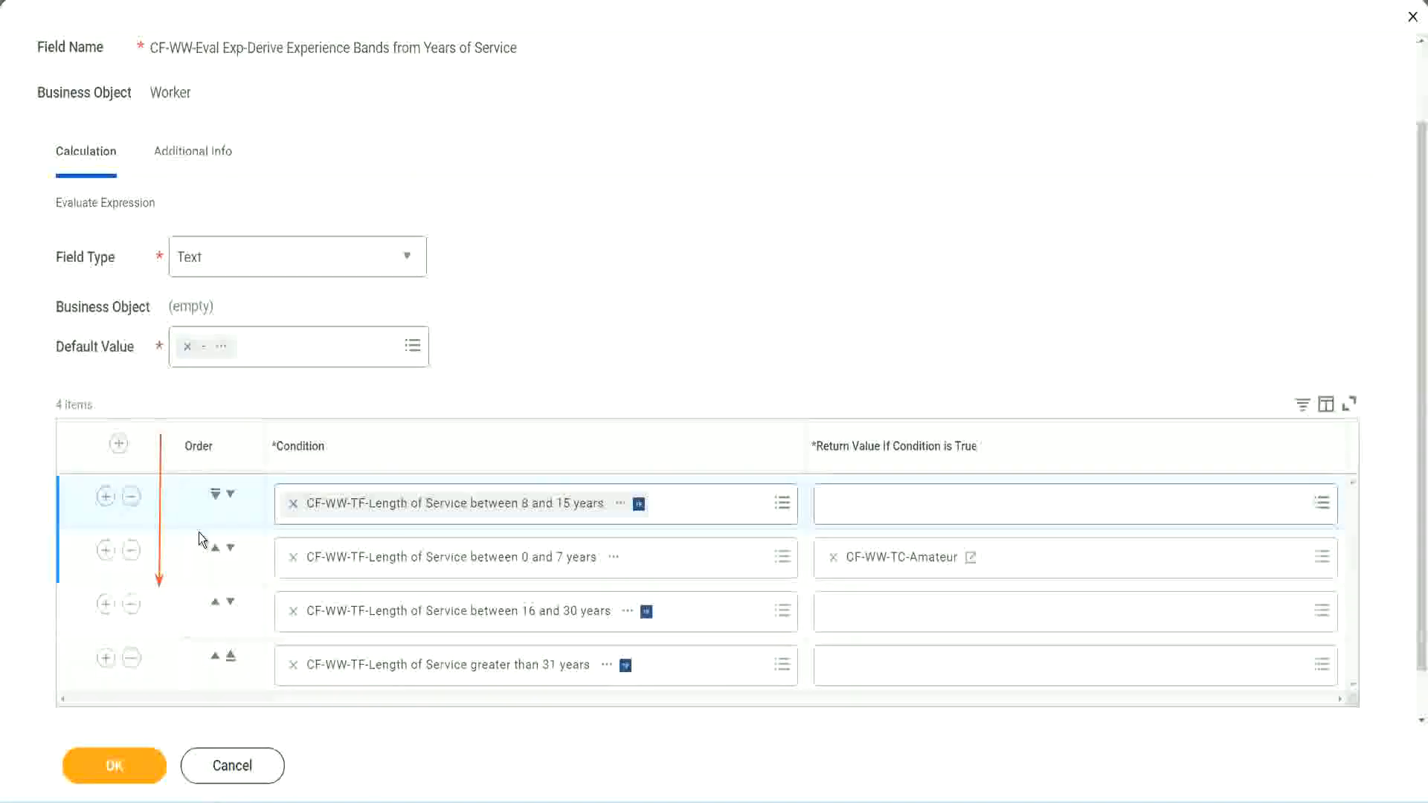
{"action": "left_click", "coordinate": [230, 494]}
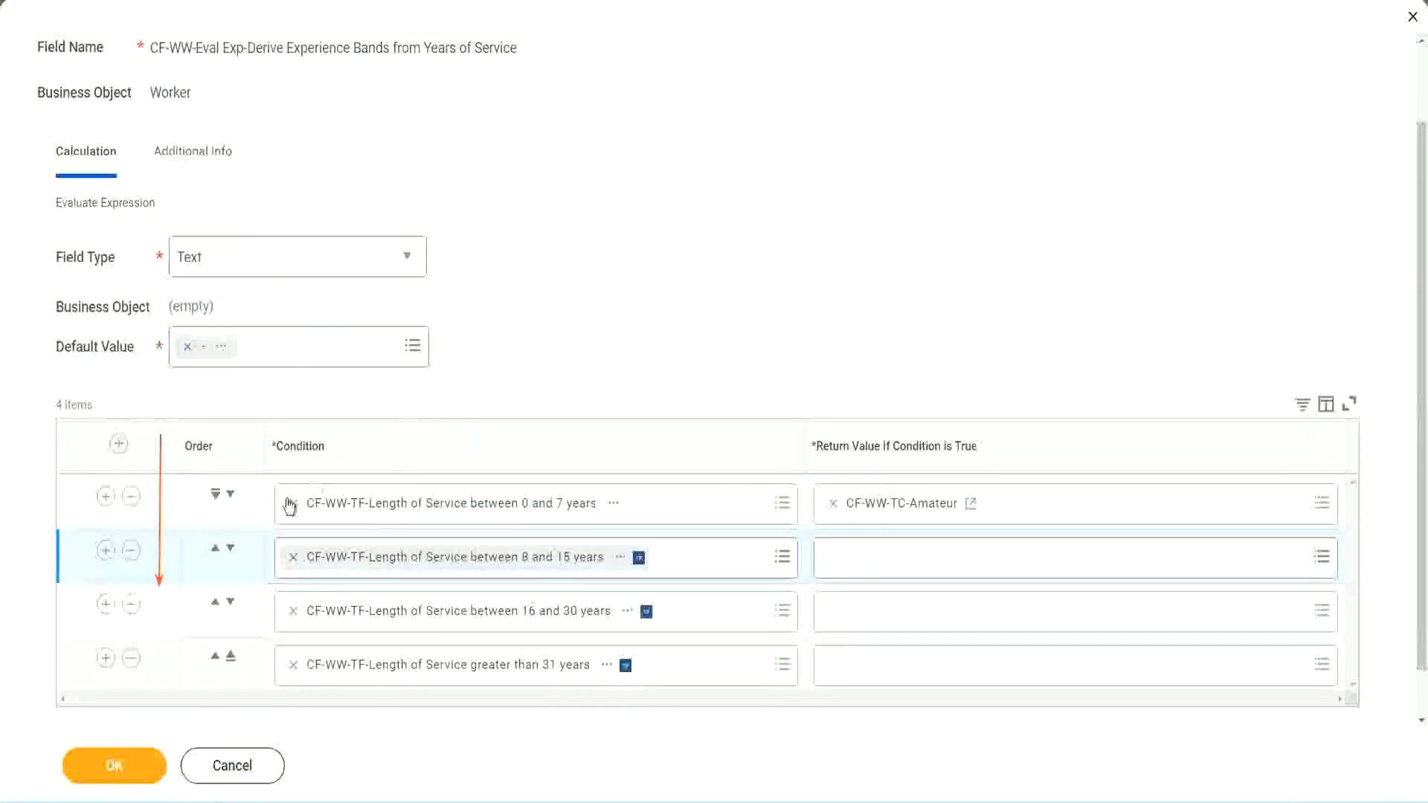
Step: Move the 8 to 15 years row to first place and back to second, copying the CF-WW-TC-Amateur text in between
{"action": "left_click", "coordinate": [215, 552]}
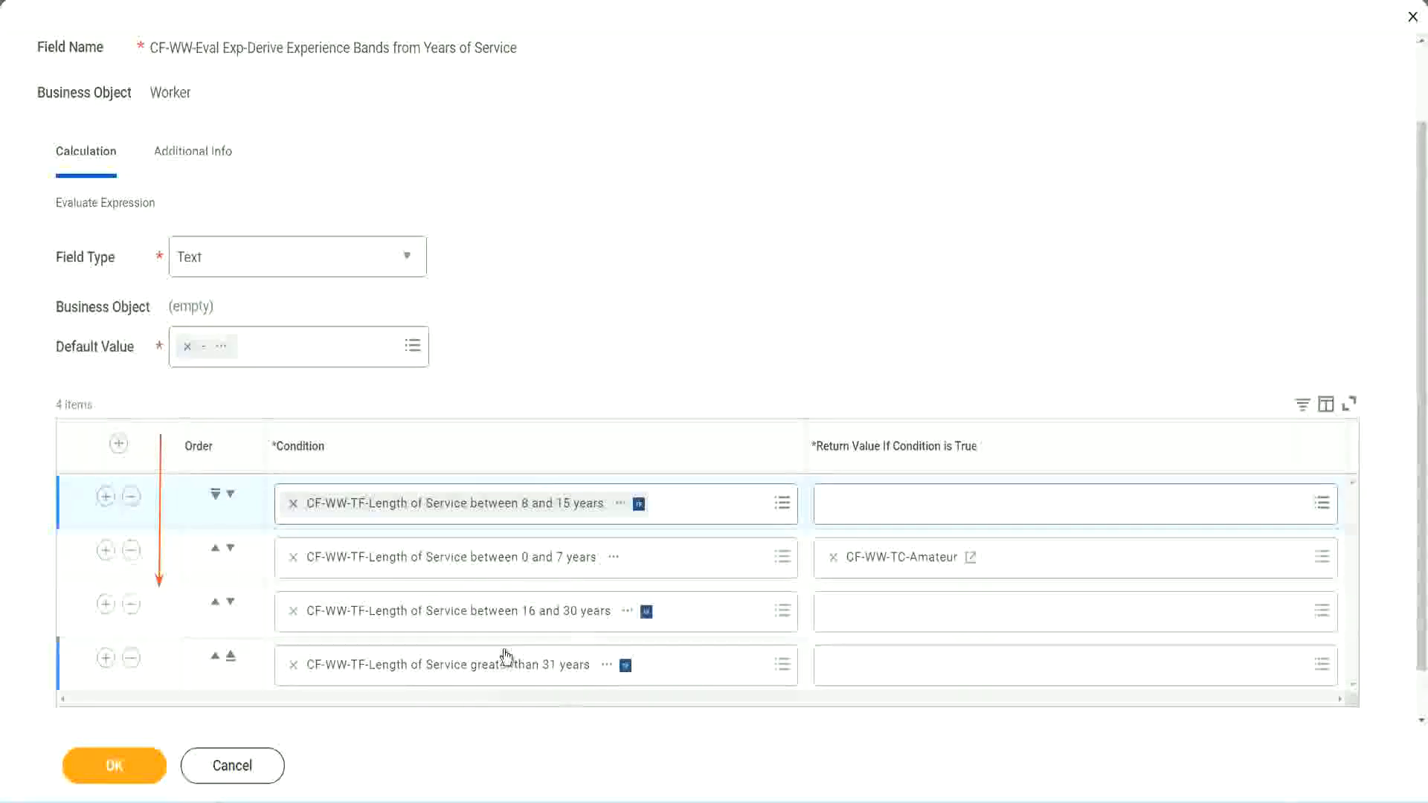
{"action": "right_click", "coordinate": [903, 567]}
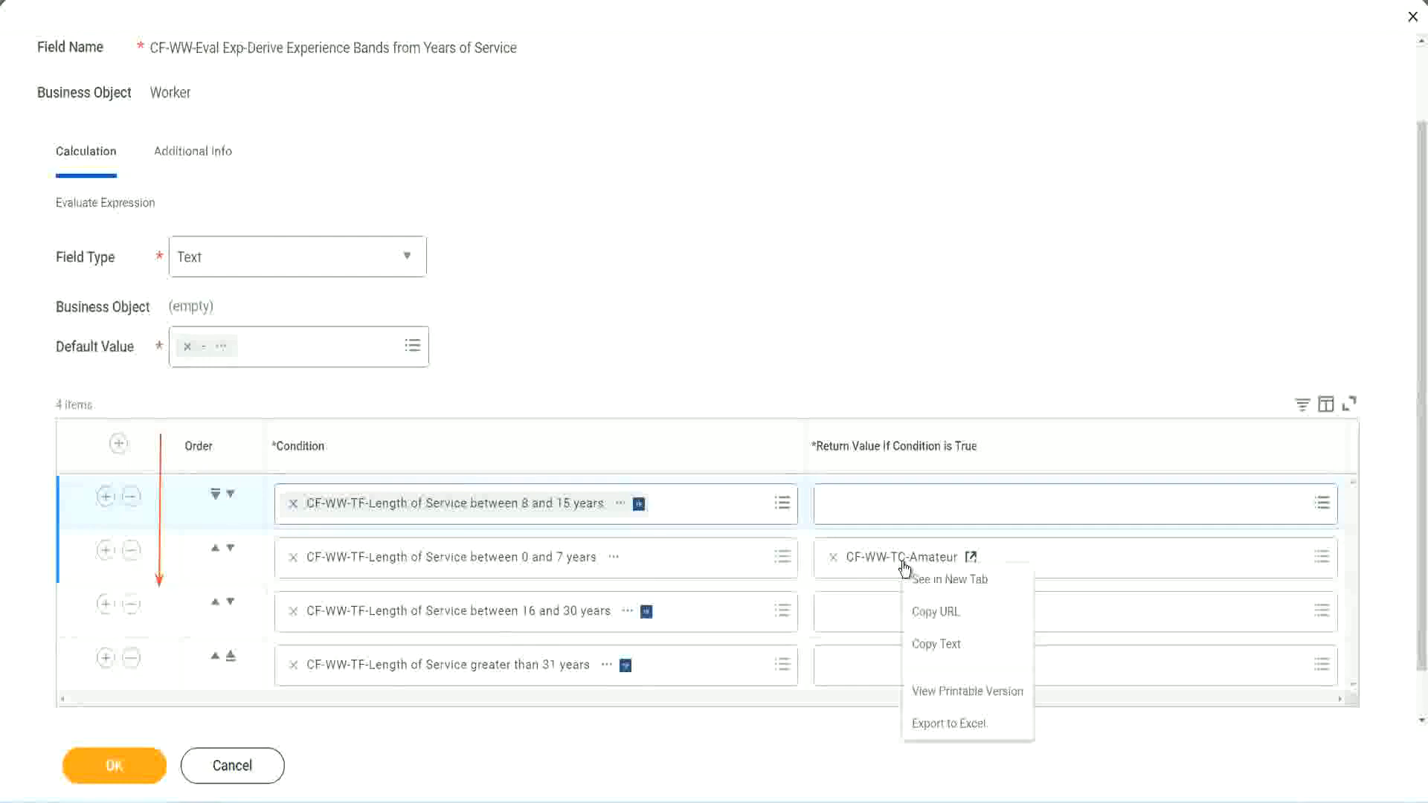
{"action": "left_click", "coordinate": [939, 644]}
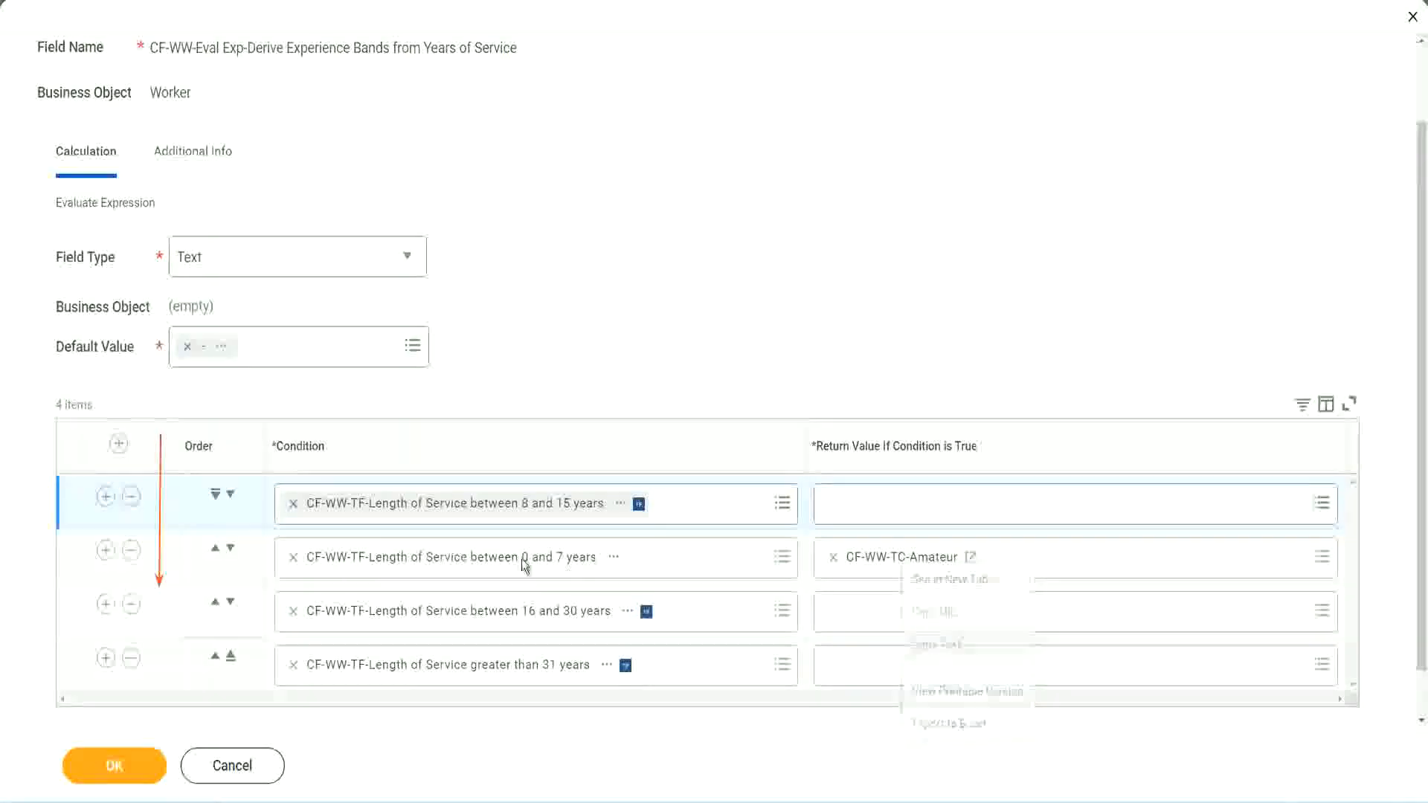
{"action": "left_click", "coordinate": [231, 494]}
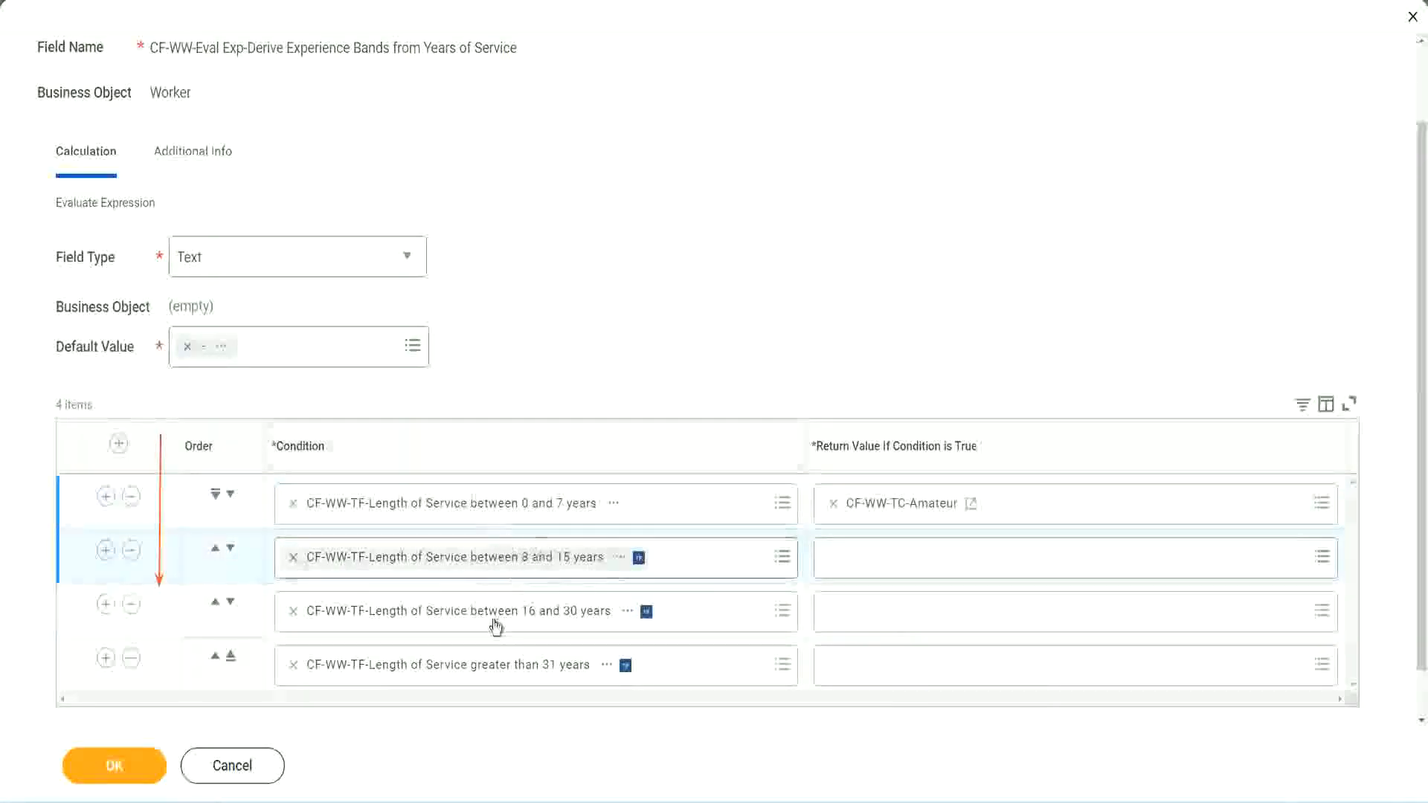
Step: Create a calculated field CF-WW-TC-Experienced for the second row's return value, with business object Global and function Text Constant
{"action": "left_click", "coordinate": [827, 554]}
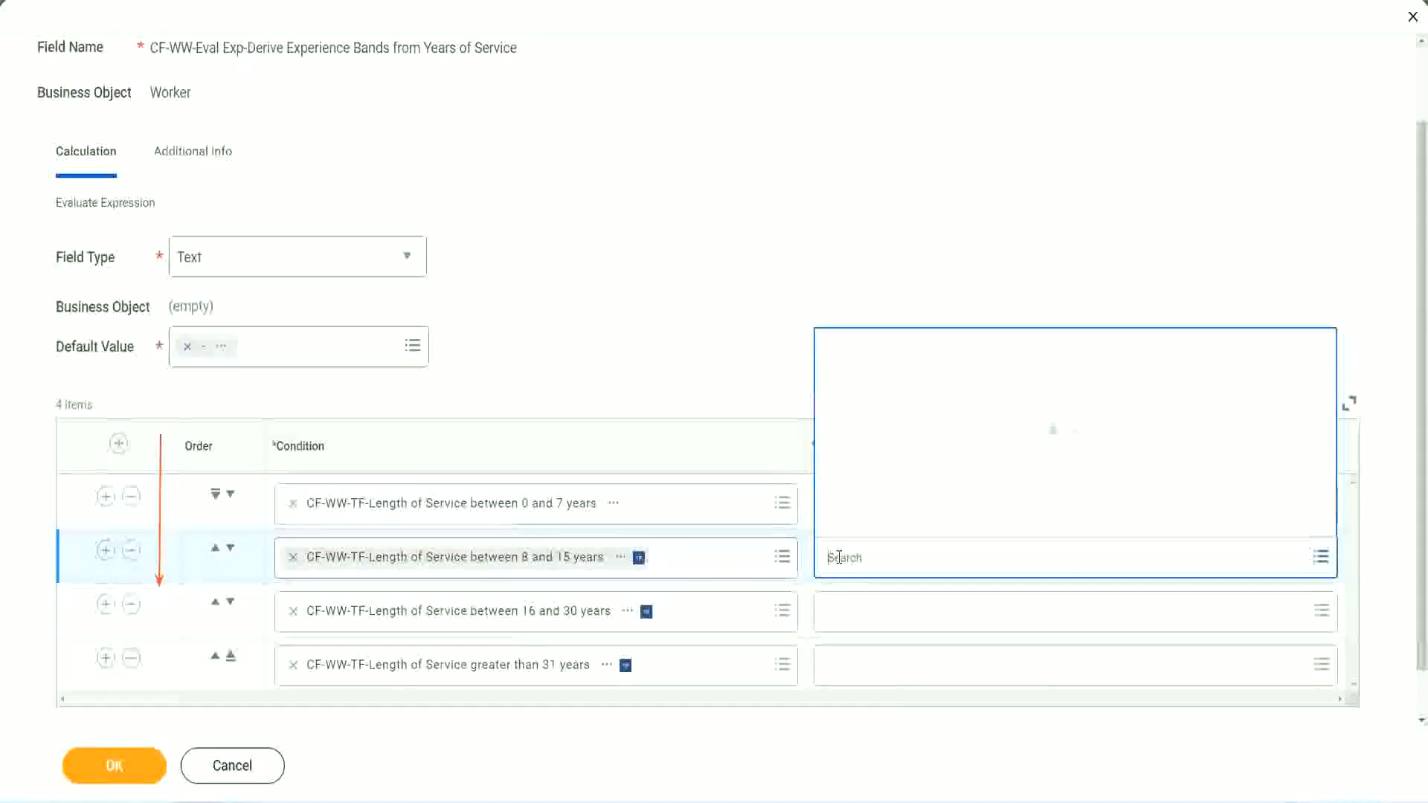
{"action": "left_click", "coordinate": [885, 524]}
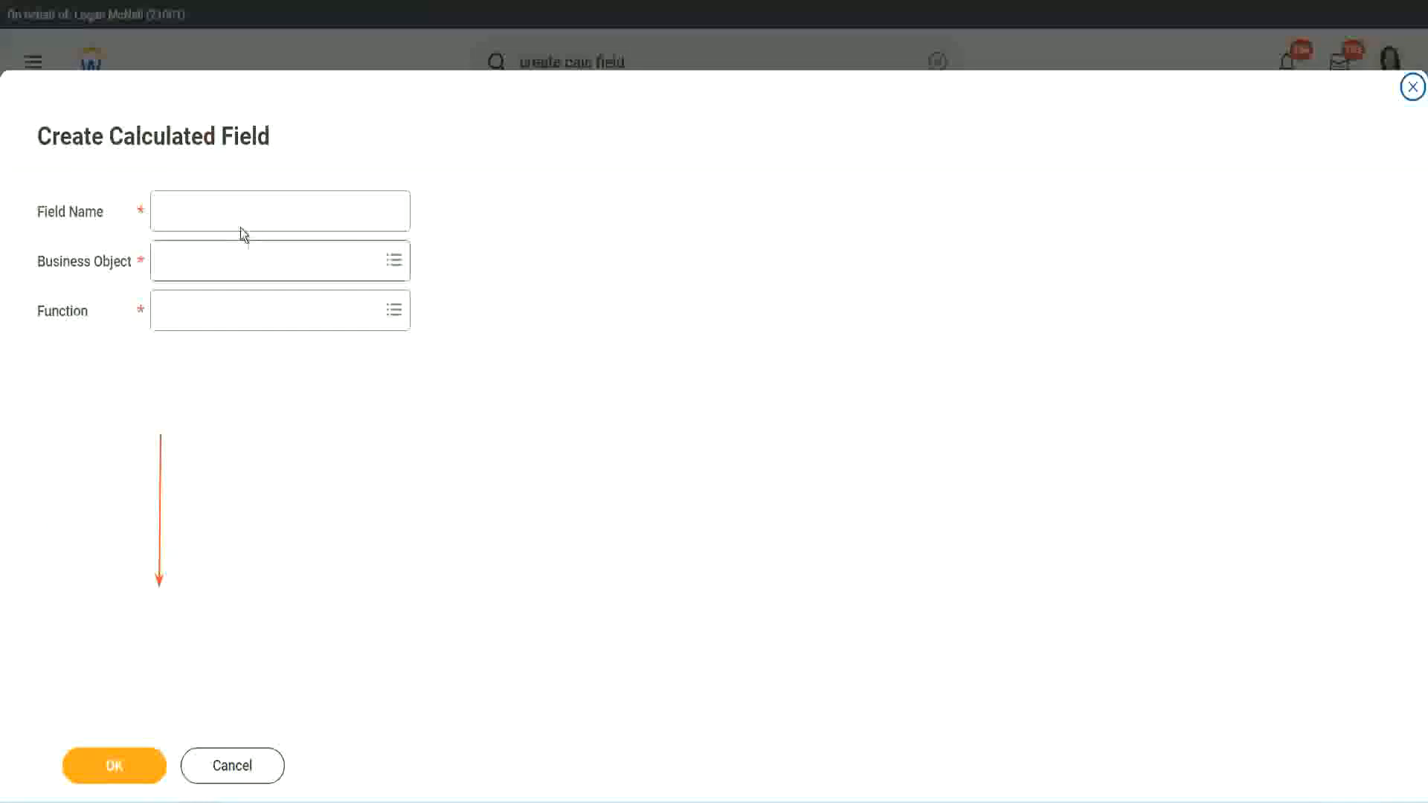
{"action": "left_click", "coordinate": [227, 210]}
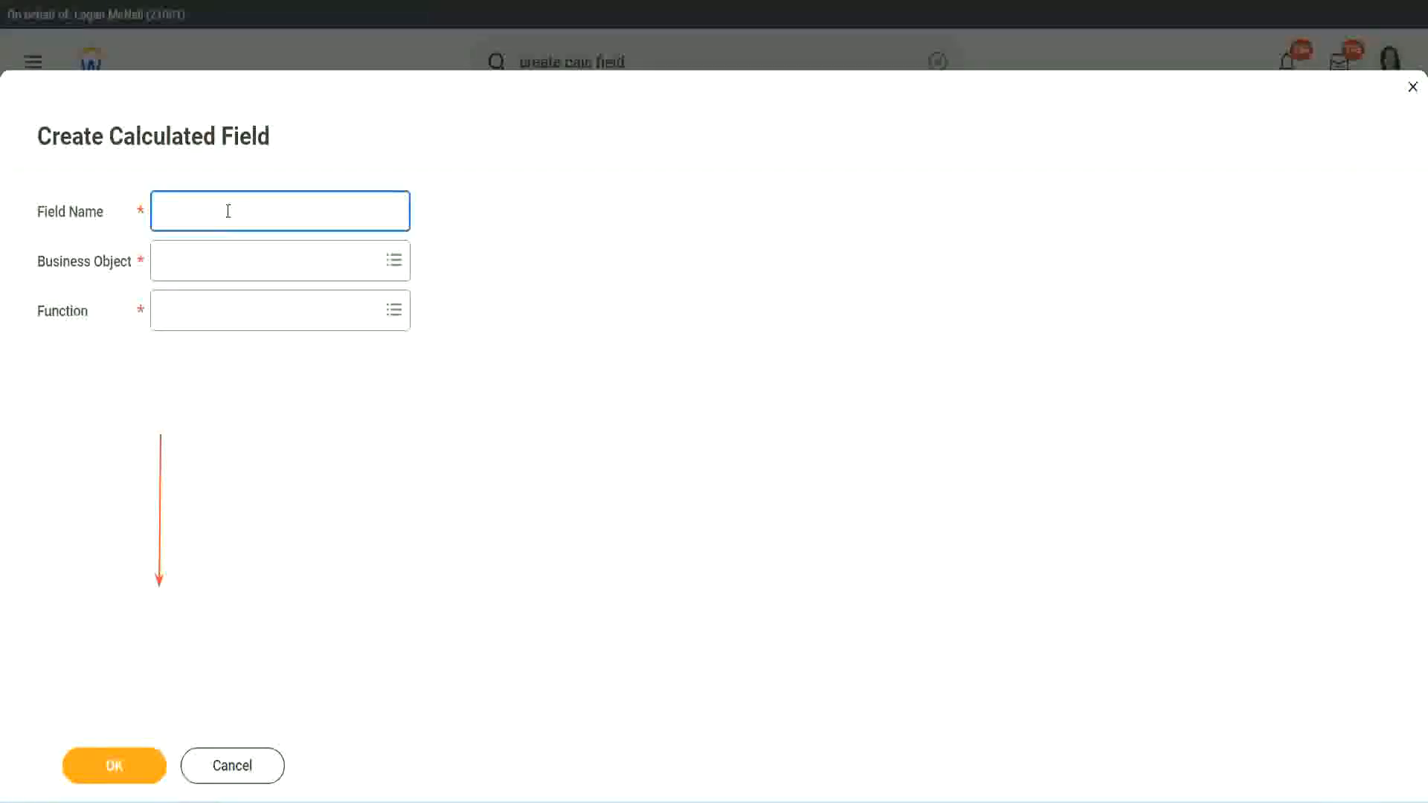
{"action": "type", "text": "CF-WW-TC-Amateur"}
{"action": "double_click", "coordinate": [273, 212]}
{"action": "type", "text": "Exper"}
{"action": "type", "text": "ienced"}
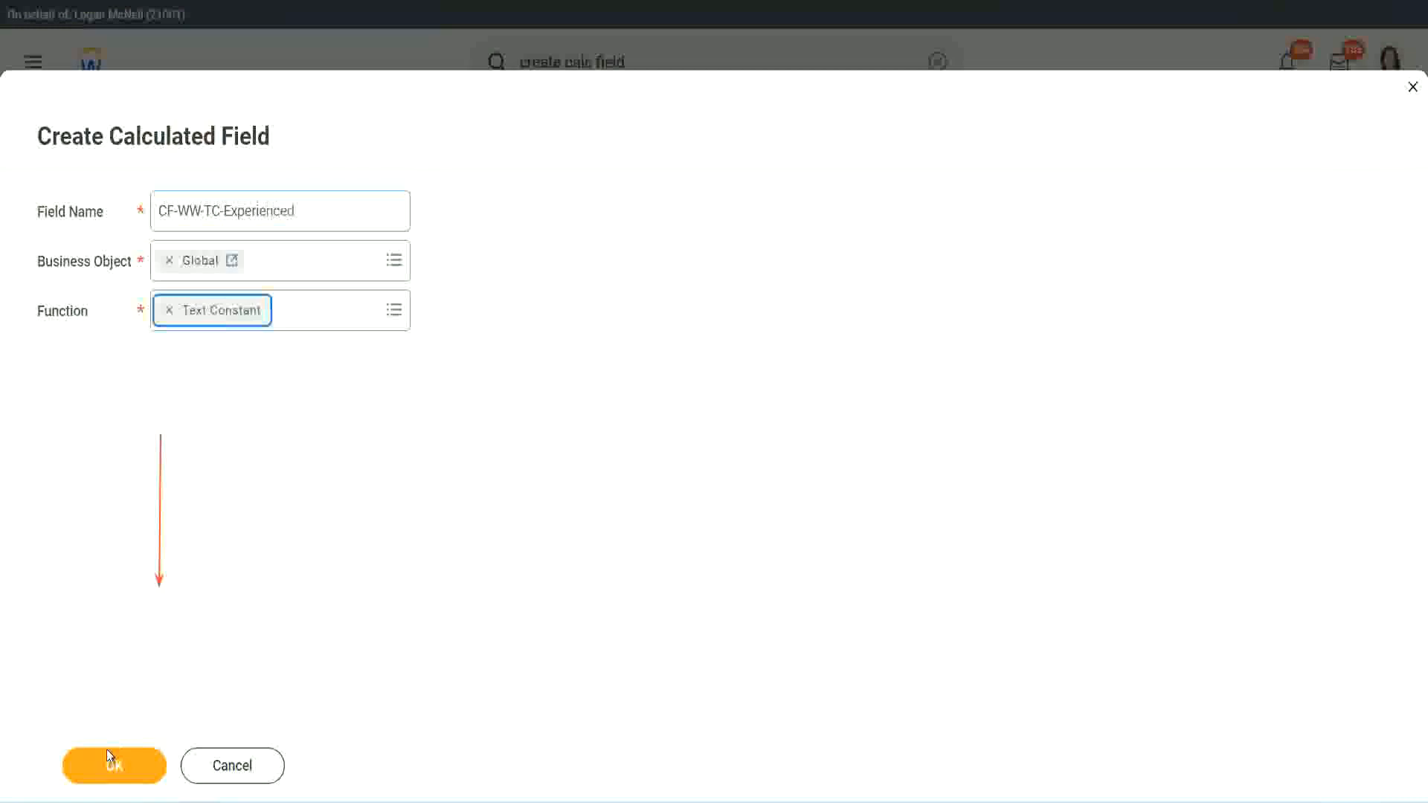
Step: Continue to the definition, fill in the text constant for Experienced, and save the field as the second row's return value
{"action": "left_click", "coordinate": [105, 751]}
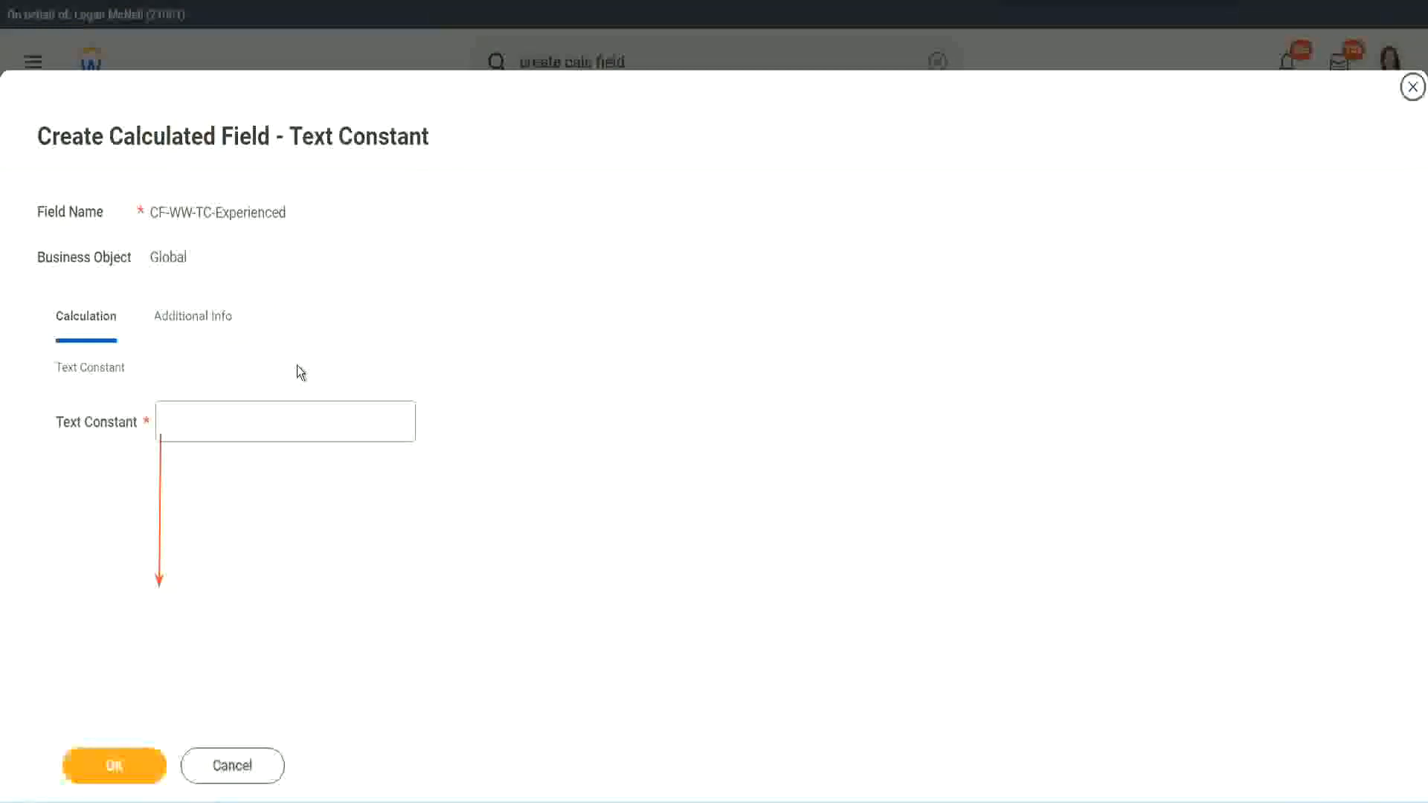
{"action": "left_click", "coordinate": [217, 422]}
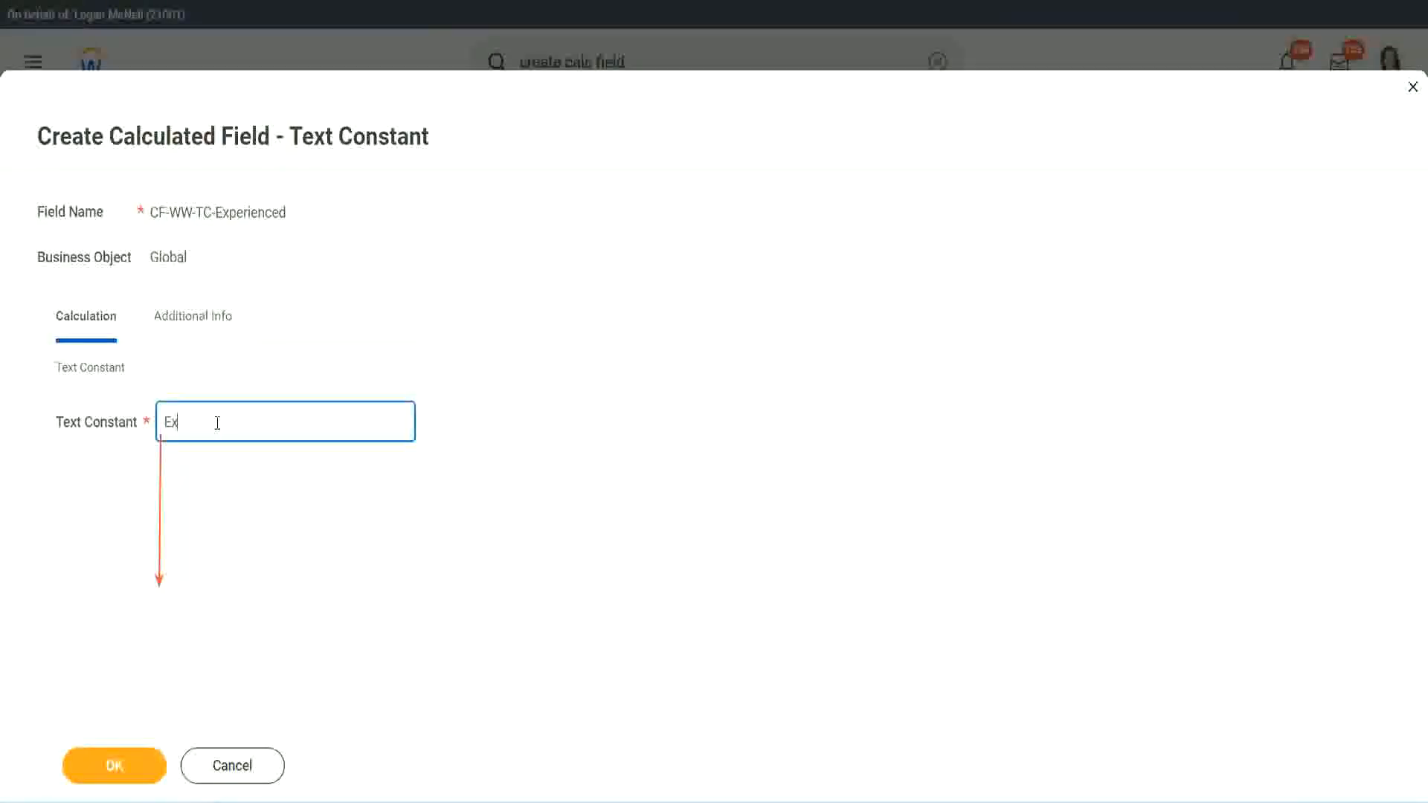
{"action": "left_click", "coordinate": [117, 765]}
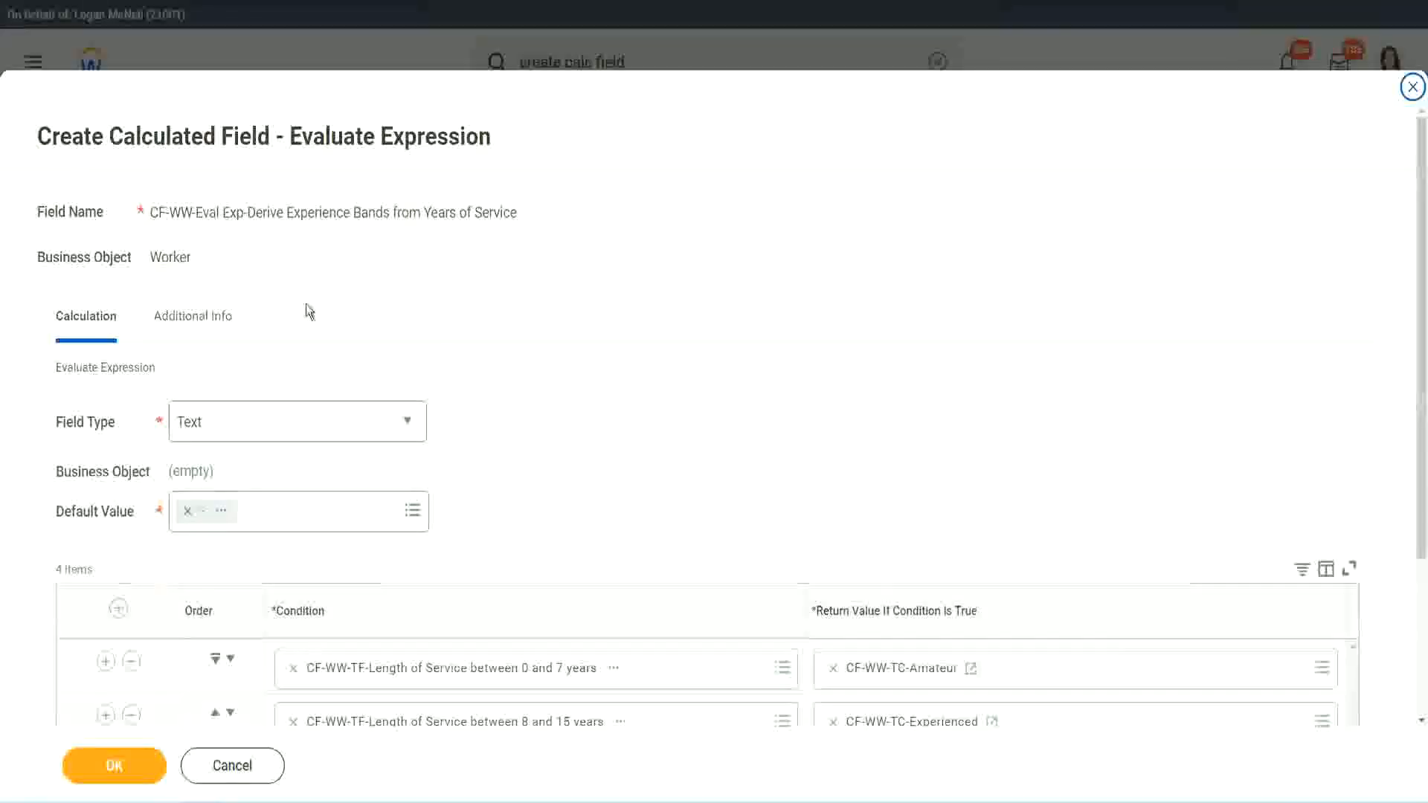
Step: Start a new calculated field for the third row's return value and paste CF-WW-TC-Amateur as its name
{"action": "scroll", "coordinate": [659, 388], "scroll_direction": "down", "scroll_amount": 3}
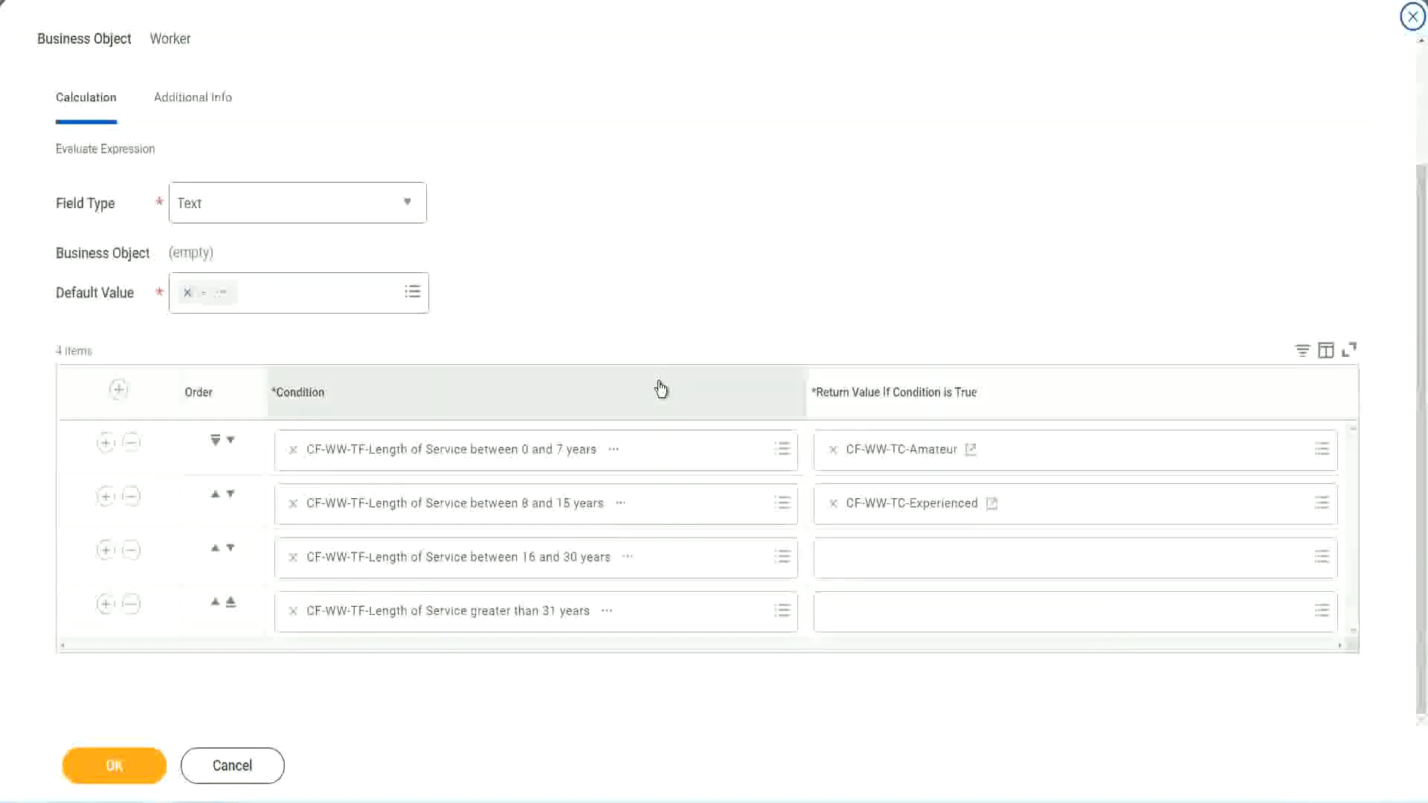
{"action": "left_click", "coordinate": [890, 565]}
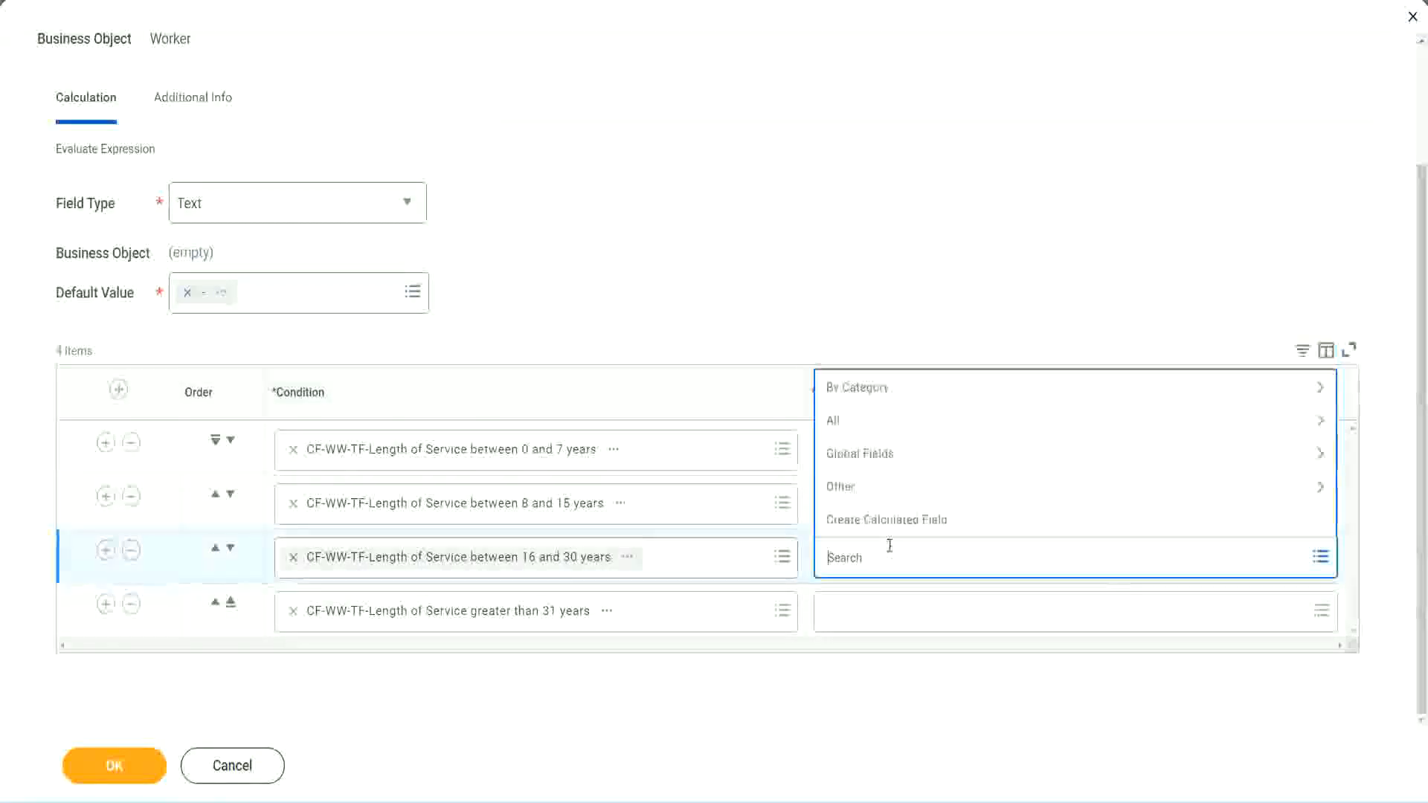
{"action": "left_click", "coordinate": [893, 521]}
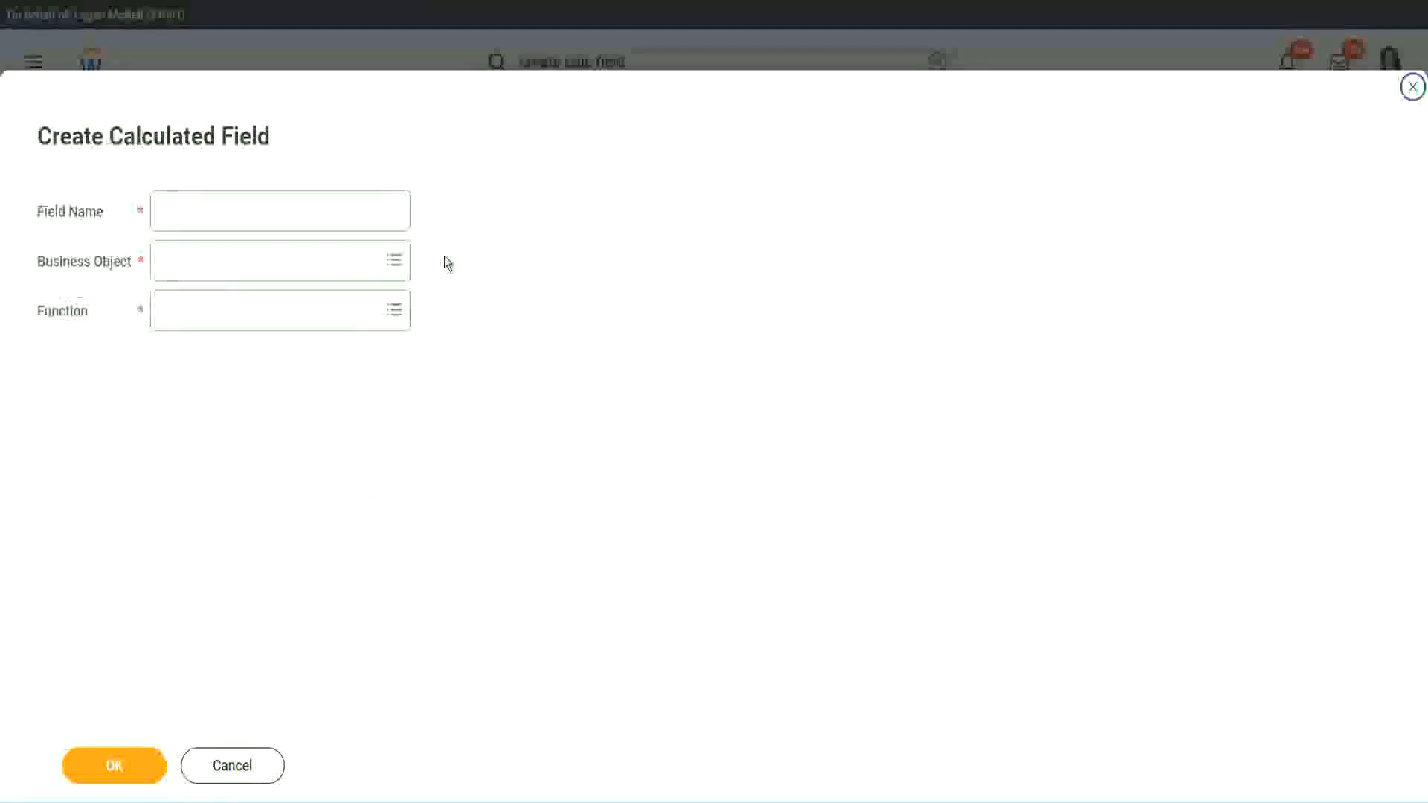
{"action": "left_click", "coordinate": [303, 212]}
{"action": "type", "text": "CF-WW-TC-Amateur"}
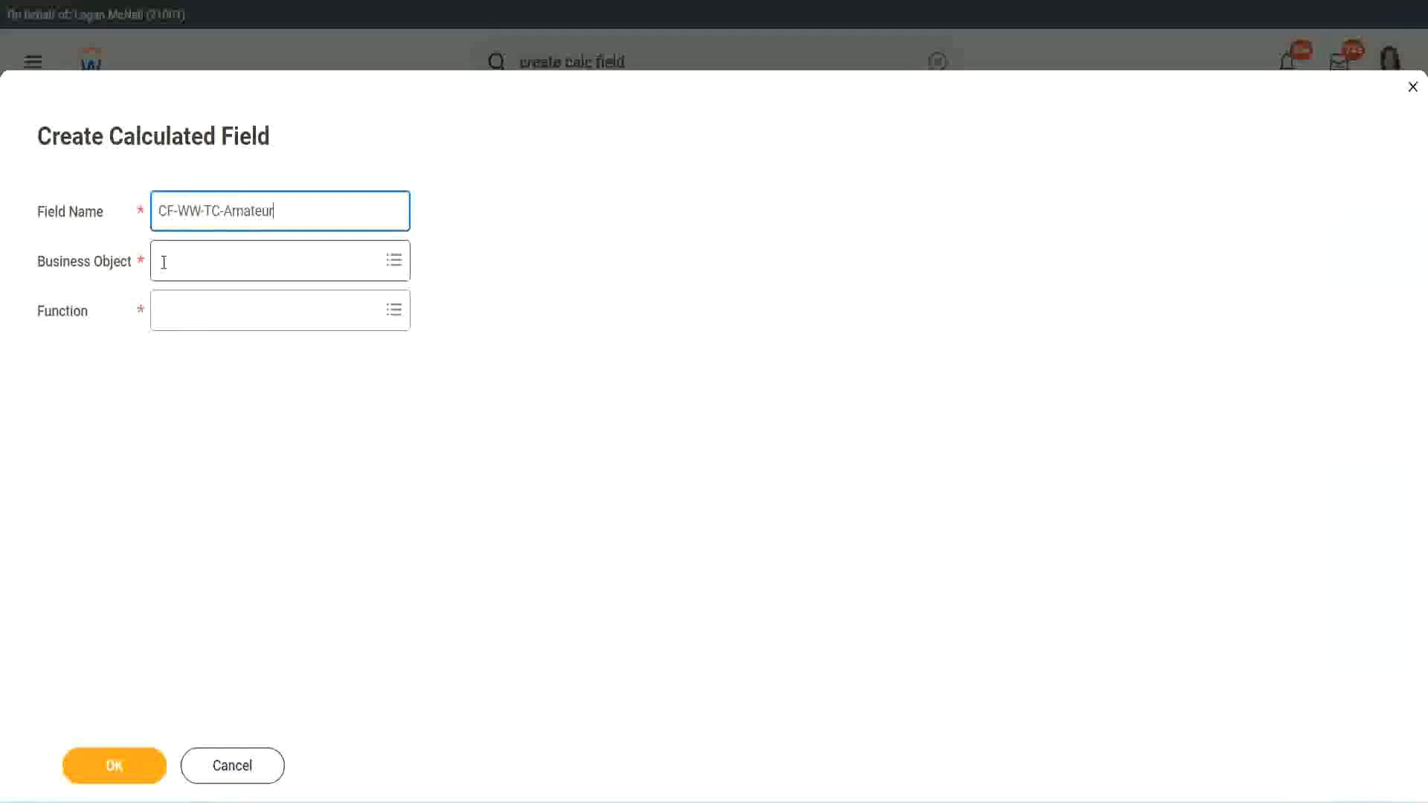
Step: Set the new field's business object to Global and change its name to CF-WW-TC-Senior
{"action": "left_click", "coordinate": [164, 262]}
{"action": "type", "text": "global"}
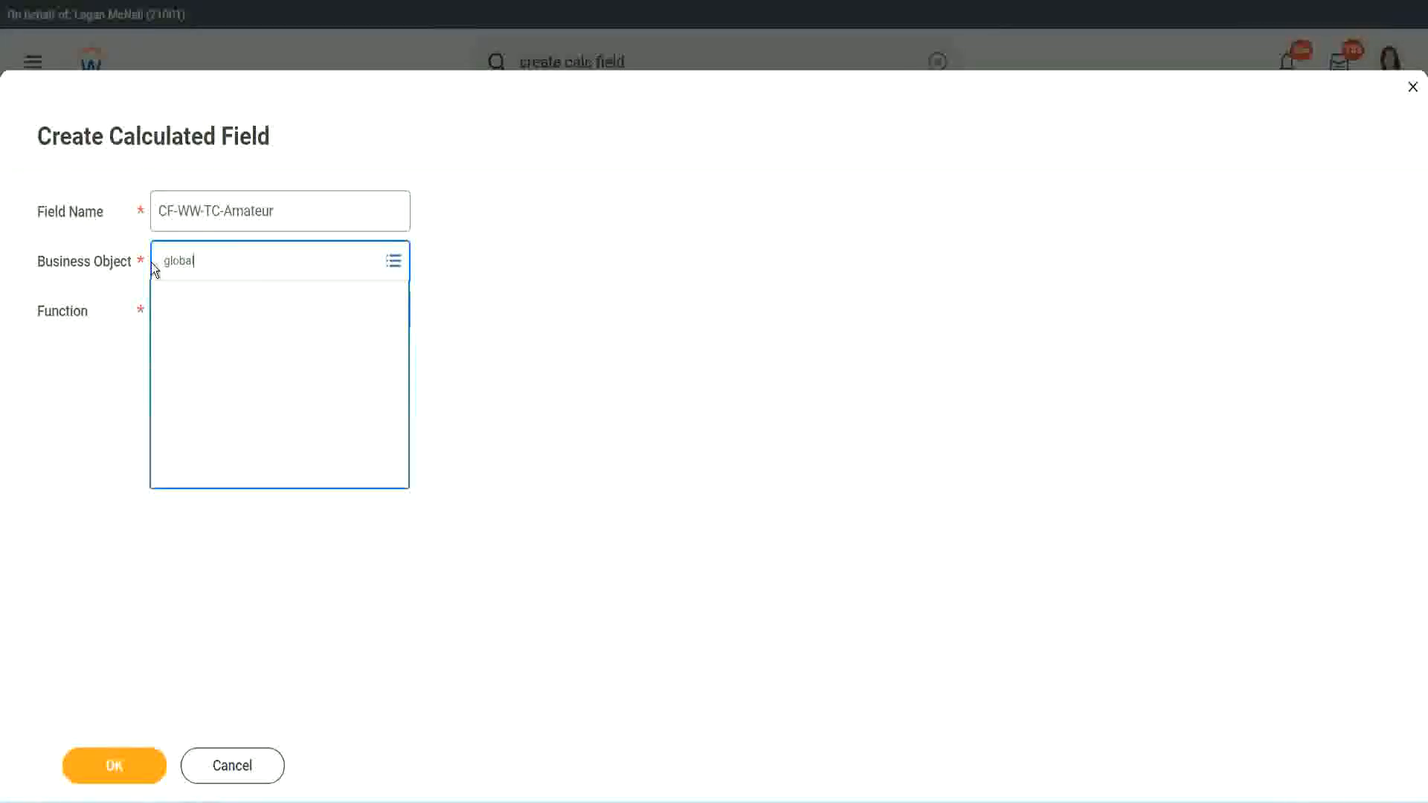
{"action": "key", "text": "Return"}
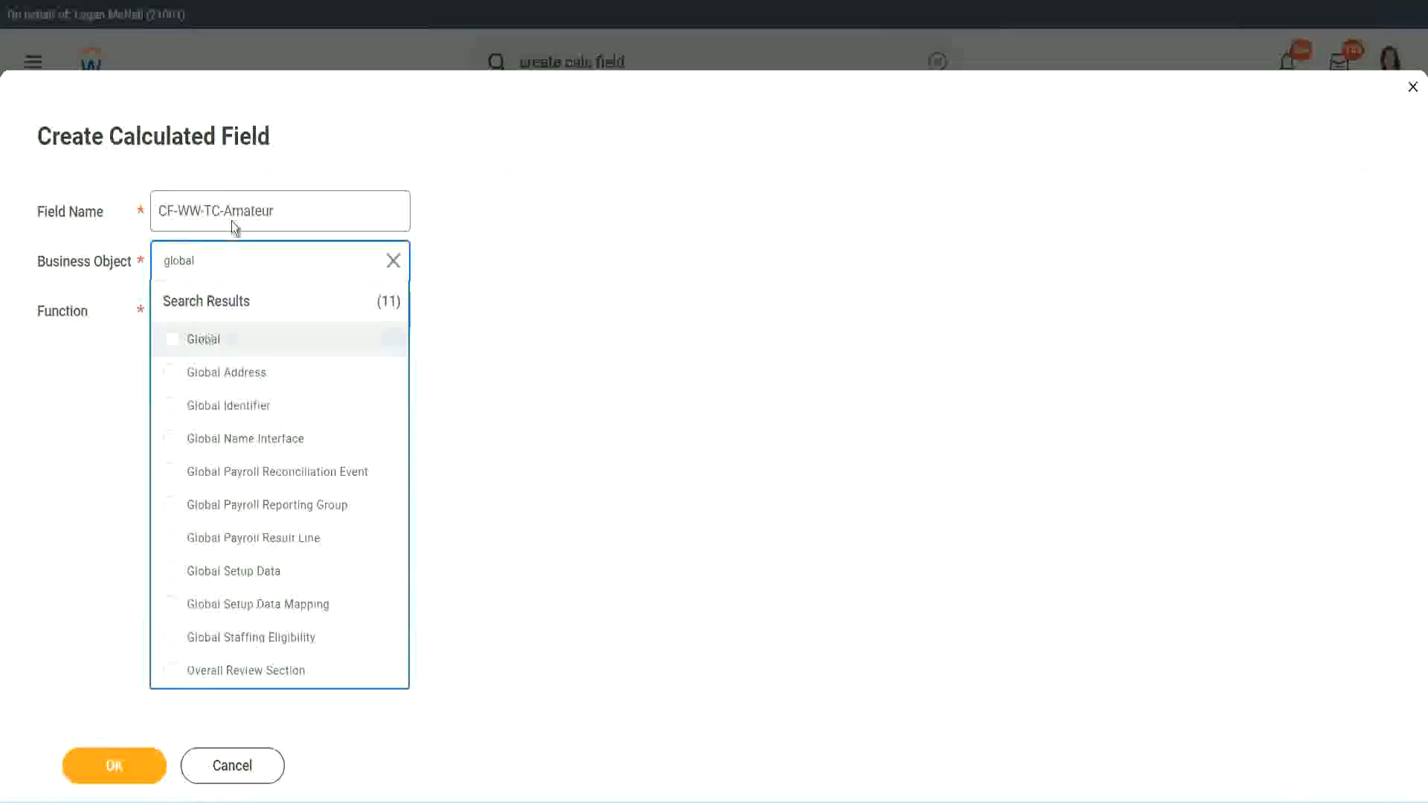
{"action": "key", "text": "Return"}
{"action": "double_click", "coordinate": [248, 210]}
{"action": "type", "text": "S"}
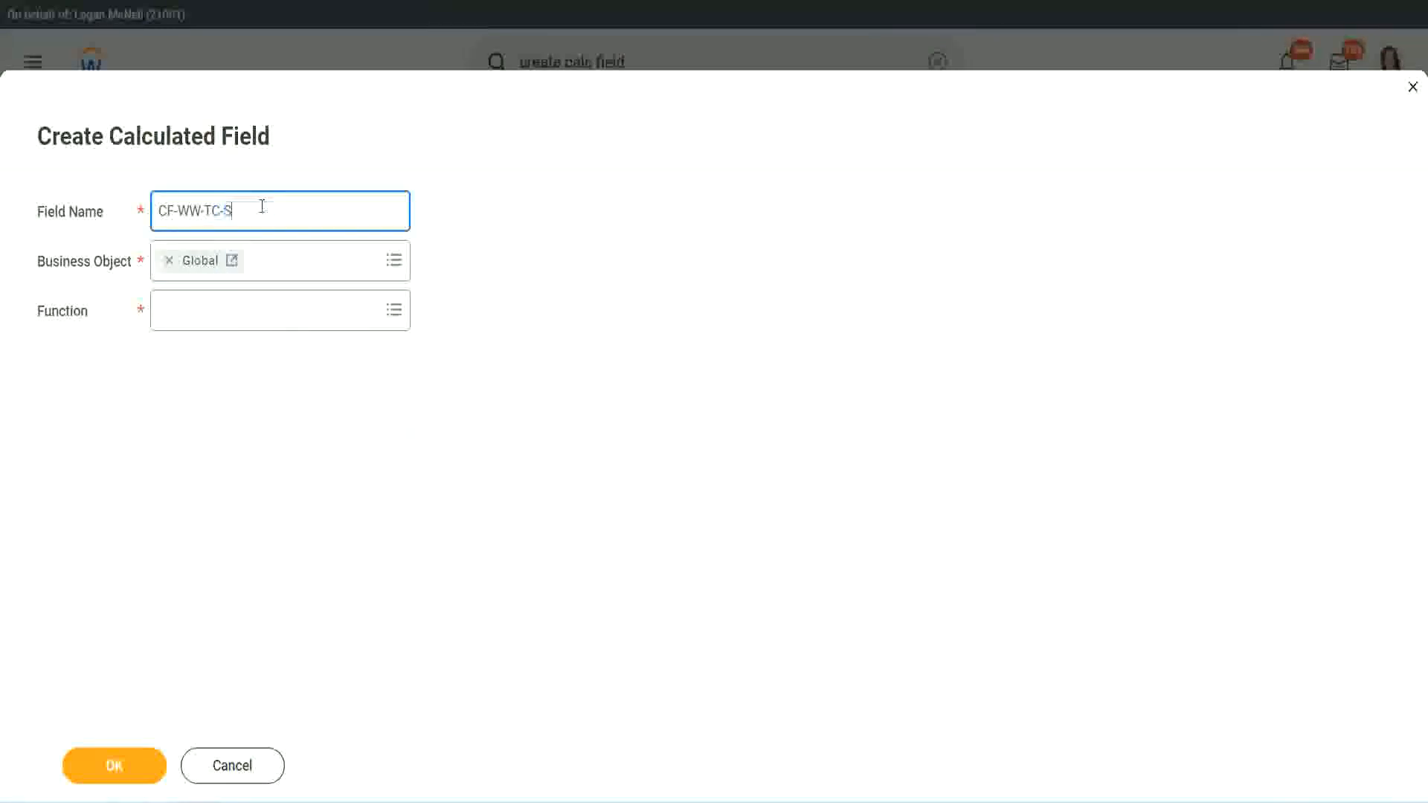
{"action": "type", "text": "enior"}
Step: Search for tc and choose Text Constant as the function of CF-WW-TC-Senior
{"action": "left_click", "coordinate": [227, 325]}
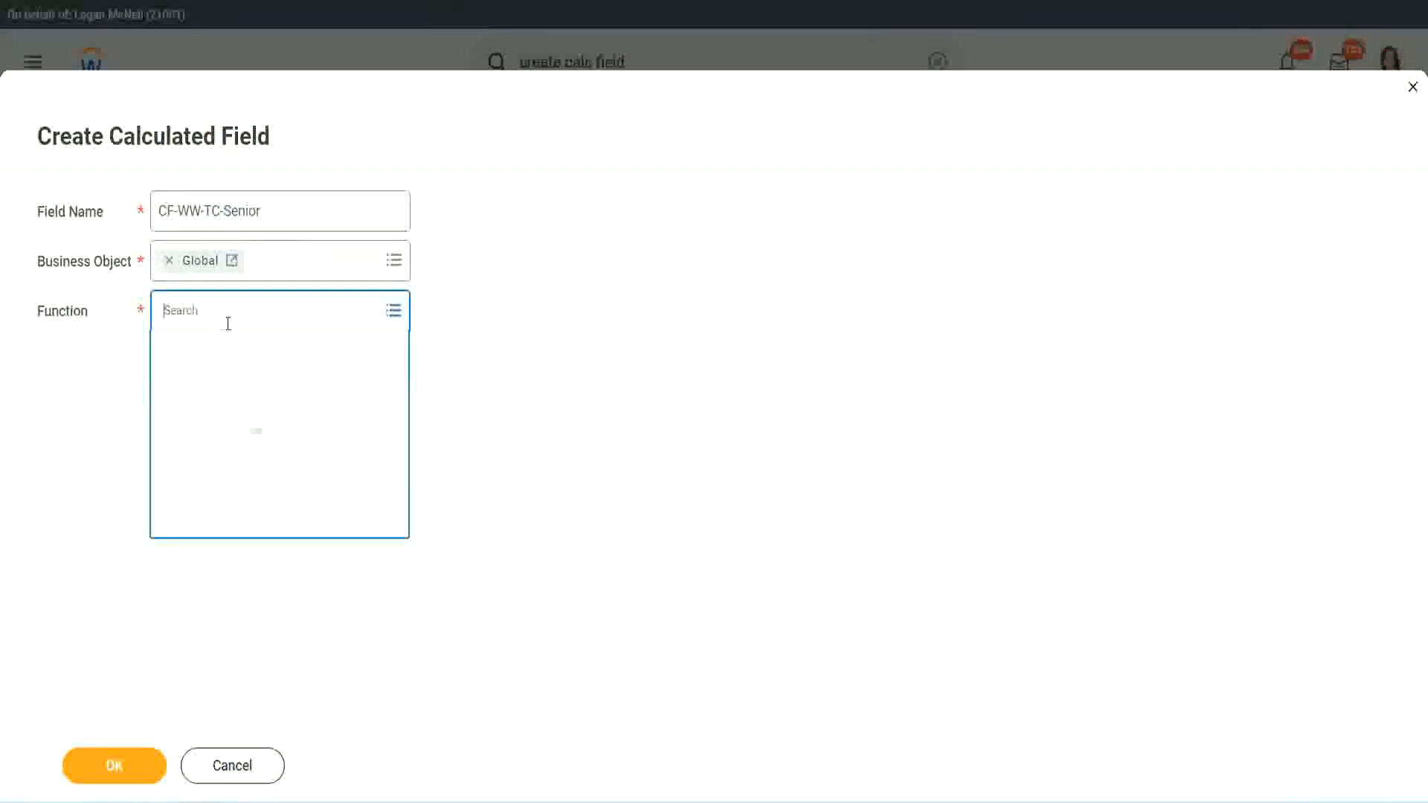
{"action": "type", "text": "tc"}
{"action": "key", "text": "Return"}
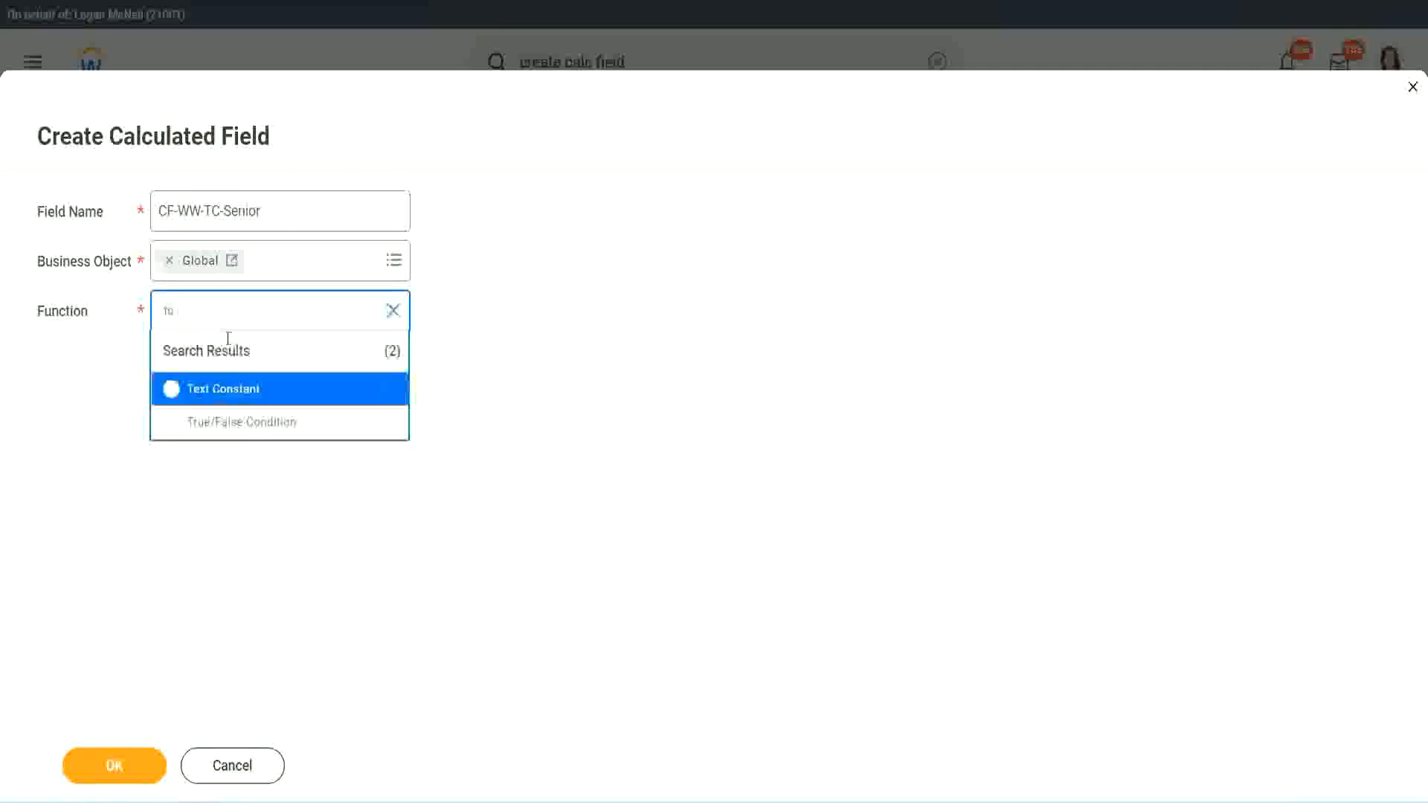
{"action": "left_click", "coordinate": [220, 387]}
Step: Continue to the definition, fill in the text constant for Senior, and save the field as the third row's return value
{"action": "left_click", "coordinate": [127, 770]}
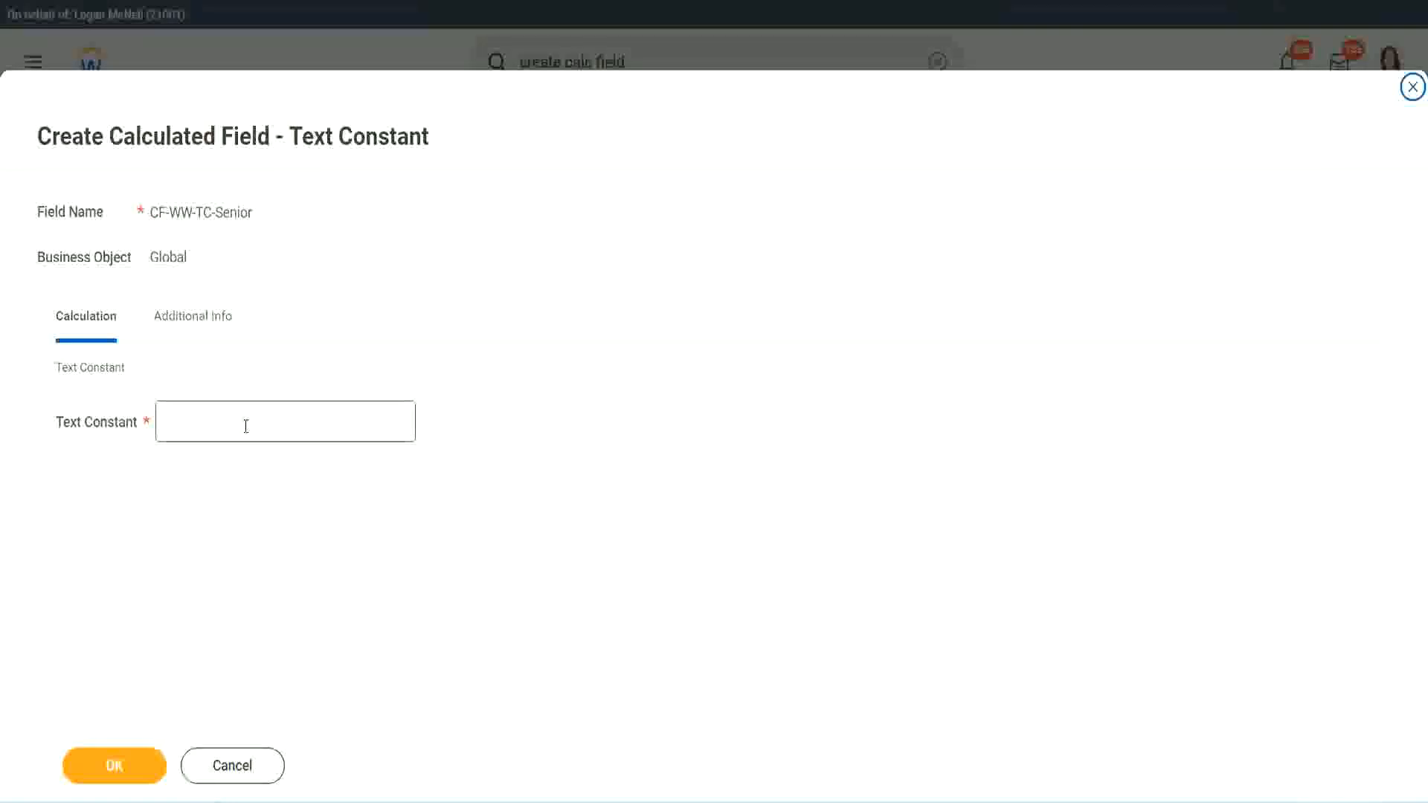
{"action": "left_click", "coordinate": [241, 417]}
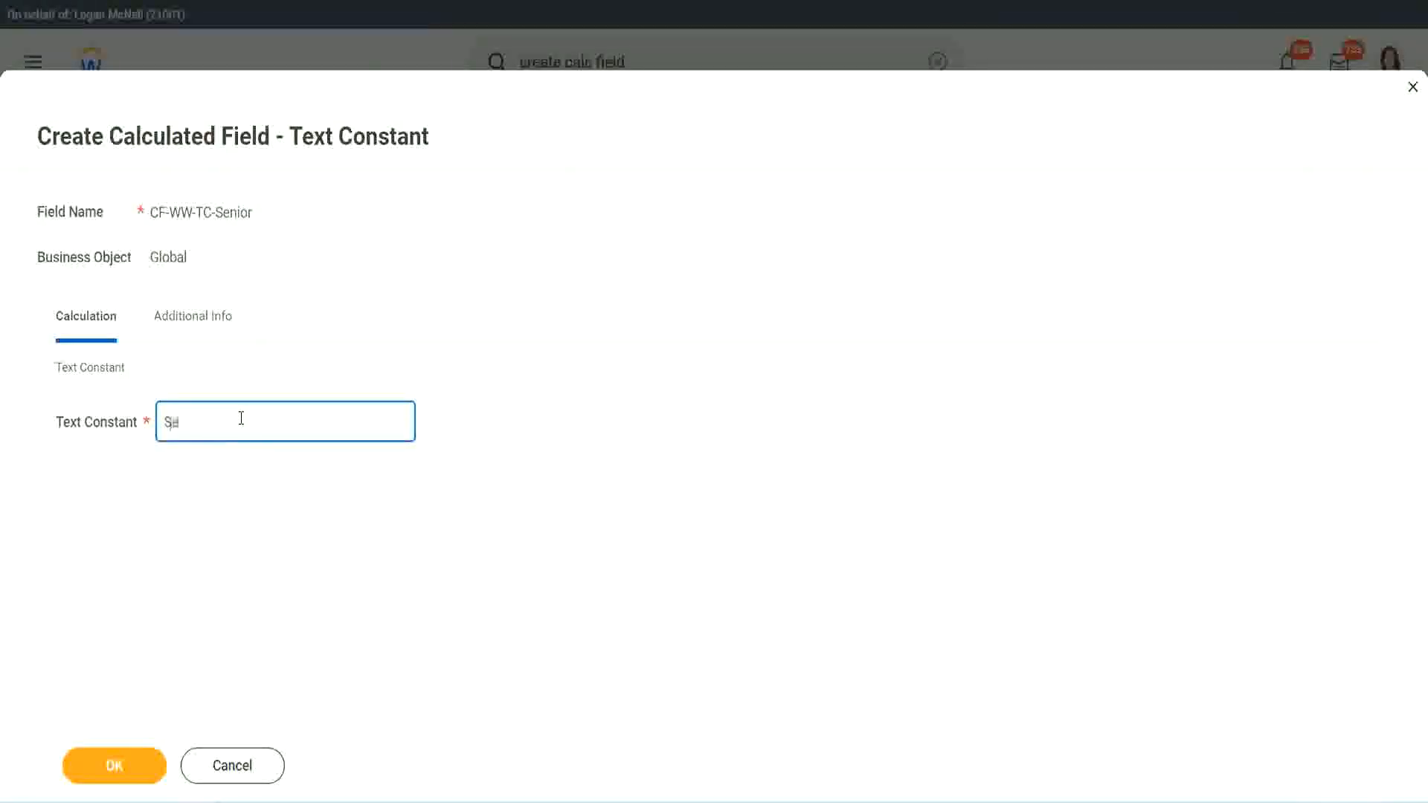
{"action": "left_click", "coordinate": [113, 778]}
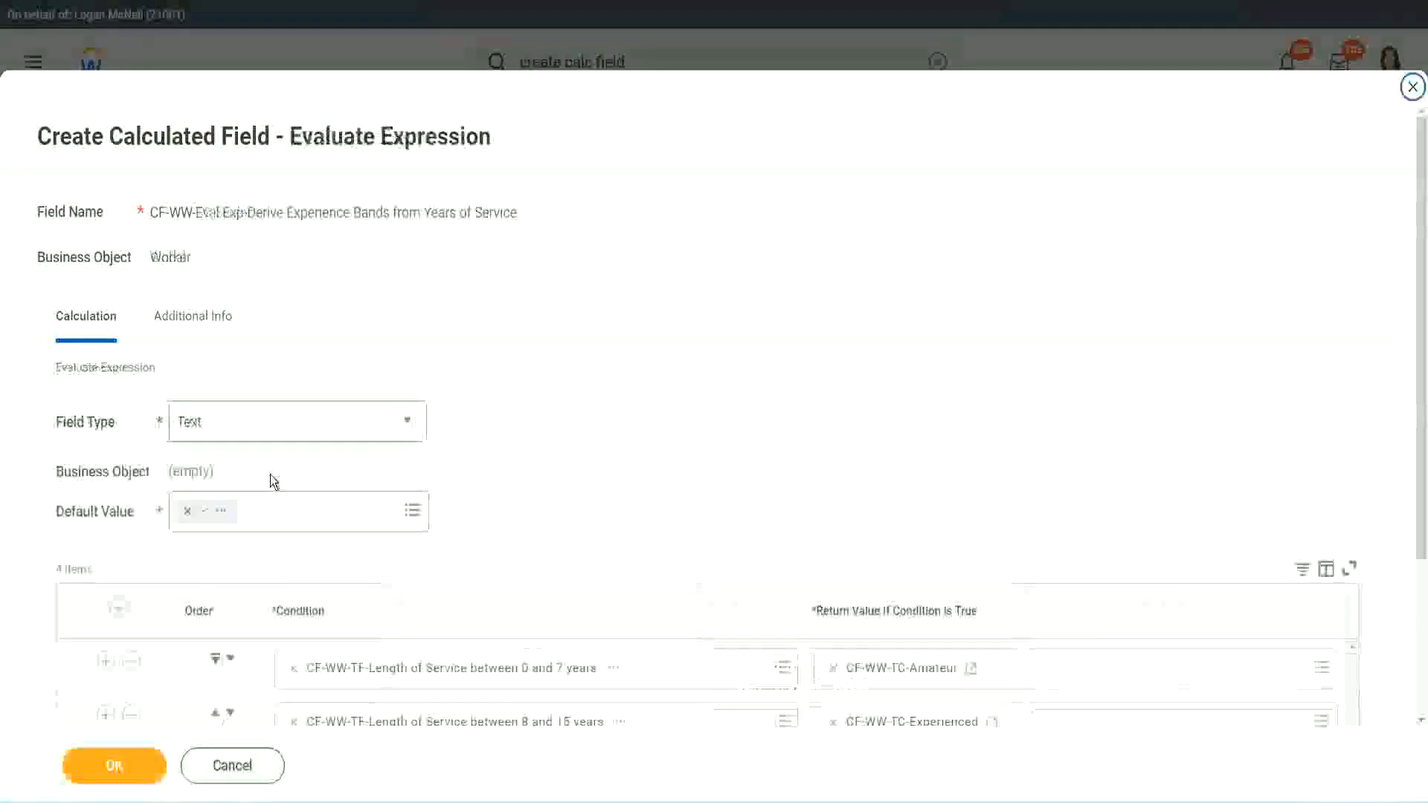
Step: Copy the third row's return value name, CF-WW-TC-Senior, and start a new calculated field for the fourth row's return value
{"action": "scroll", "coordinate": [1032, 540], "scroll_direction": "down", "scroll_amount": 3}
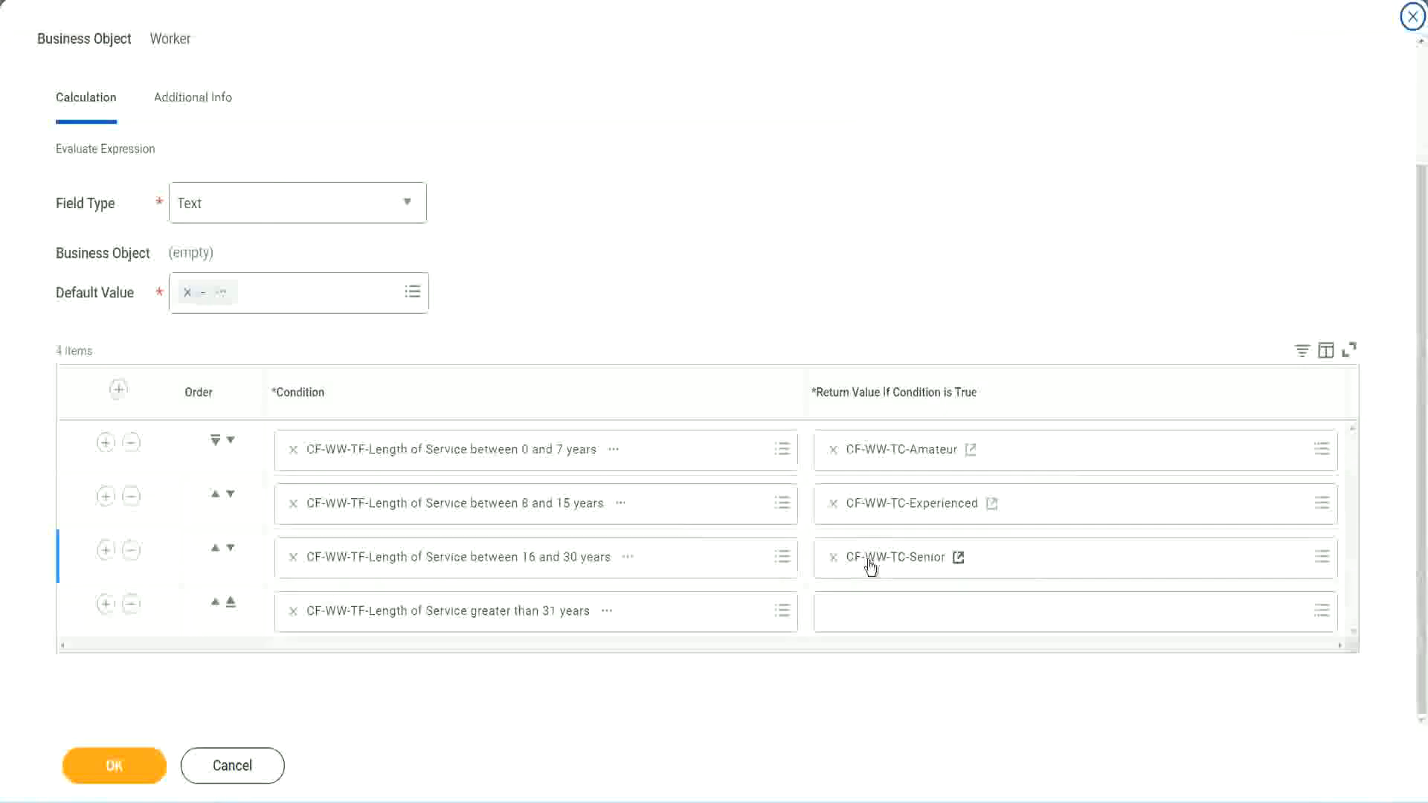
{"action": "right_click", "coordinate": [868, 561]}
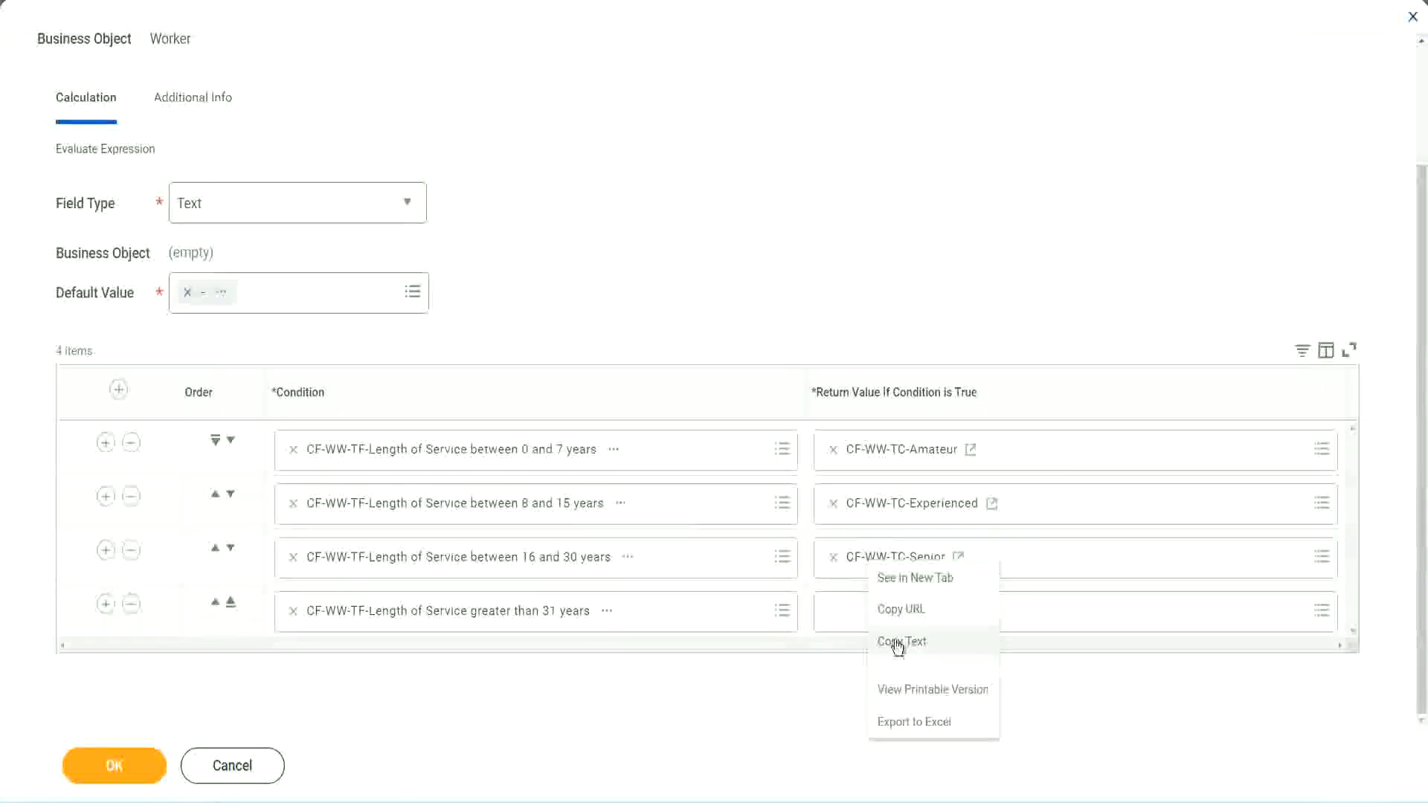
{"action": "left_click", "coordinate": [902, 637]}
{"action": "left_click", "coordinate": [867, 612]}
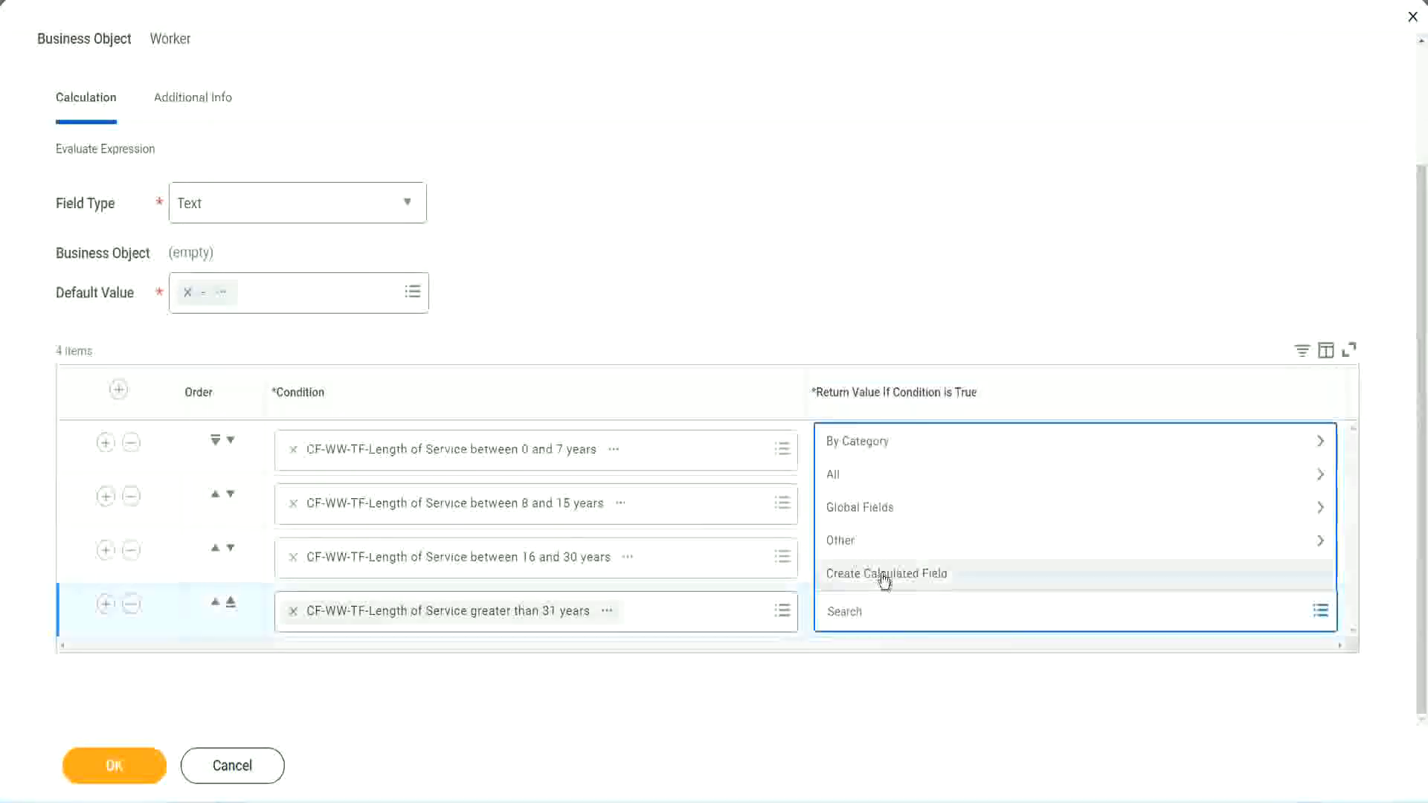
{"action": "left_click", "coordinate": [884, 580]}
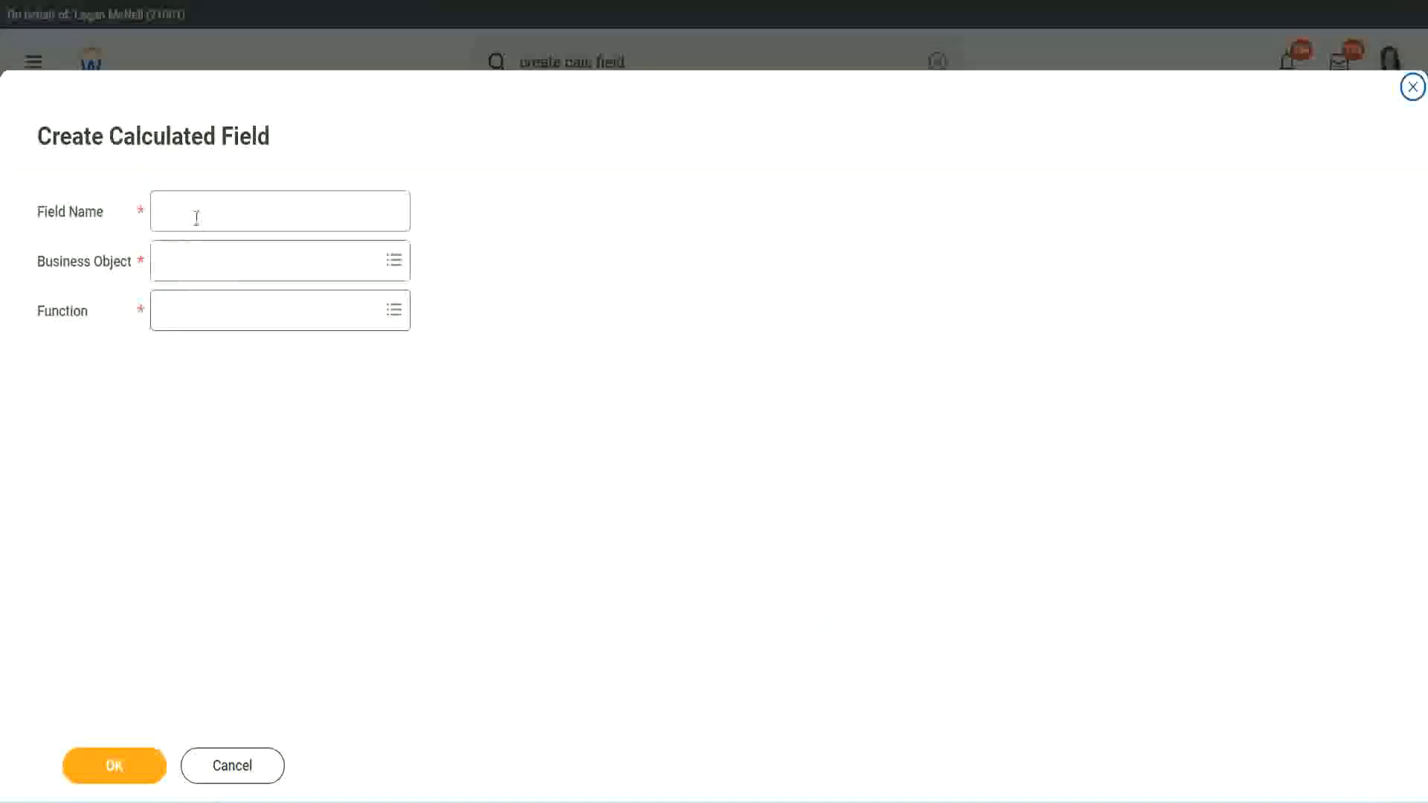
Step: Paste the copied name into the new field and change it to CF-WW-TC-Legend
{"action": "left_click", "coordinate": [196, 217]}
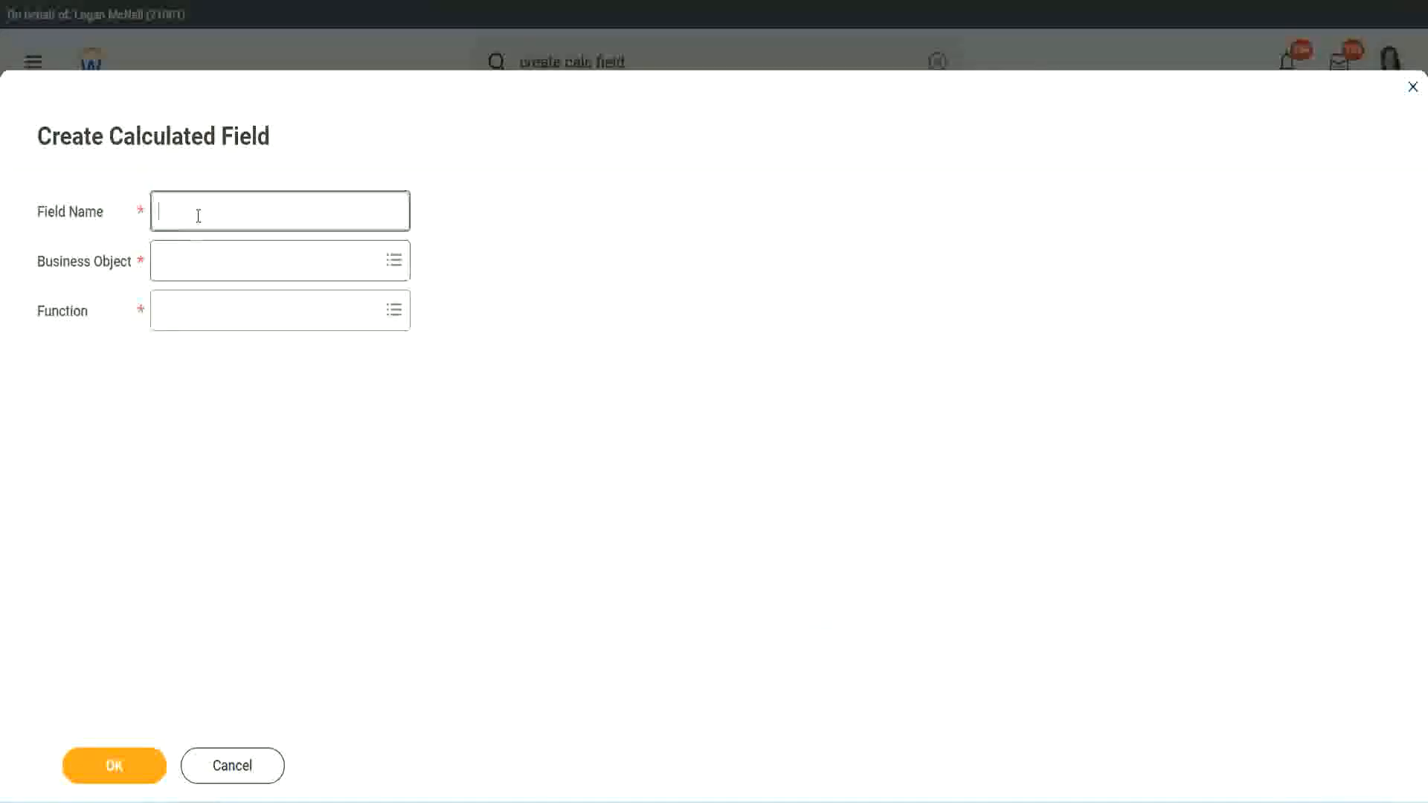
{"action": "key", "text": "ctrl+v"}
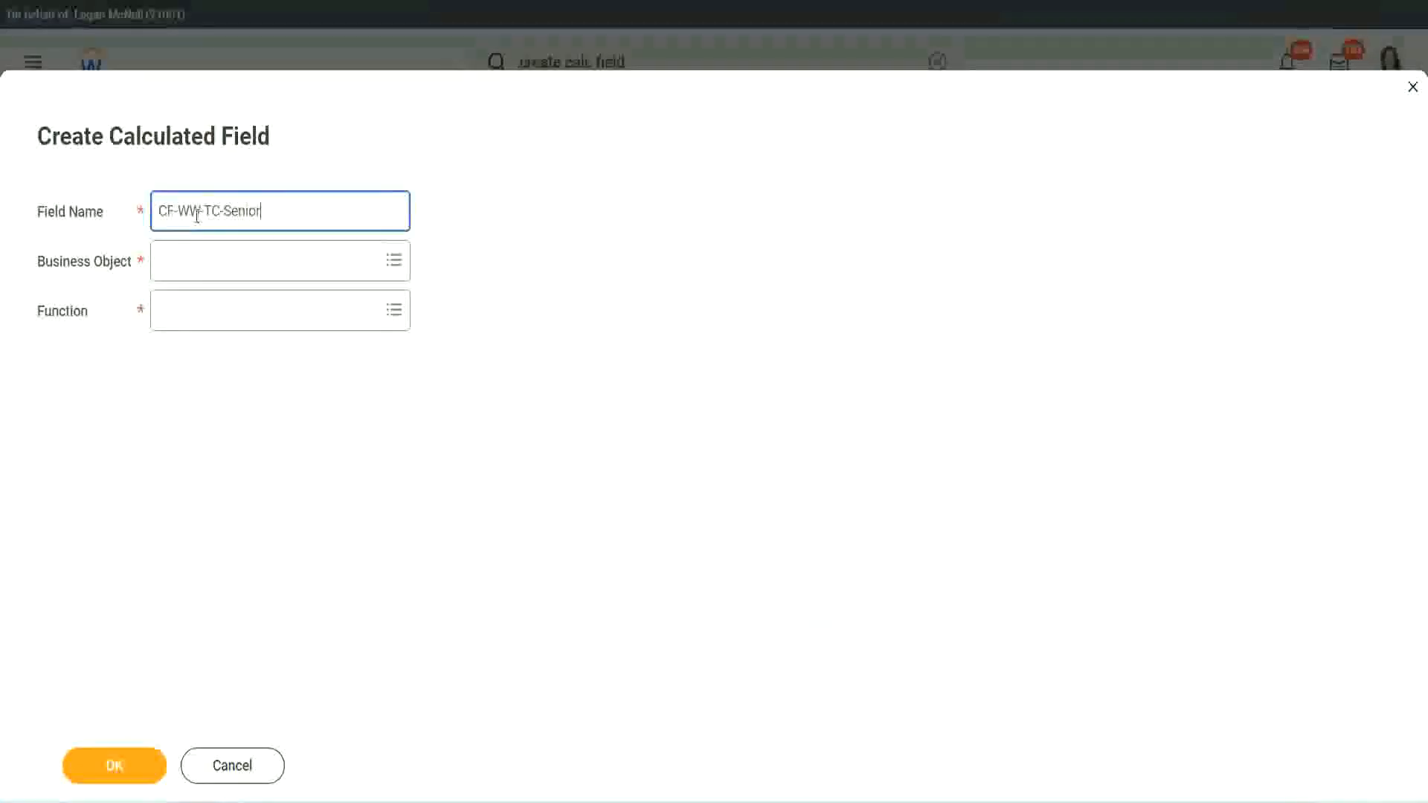
{"action": "key", "text": "ctrl+shift+Left"}
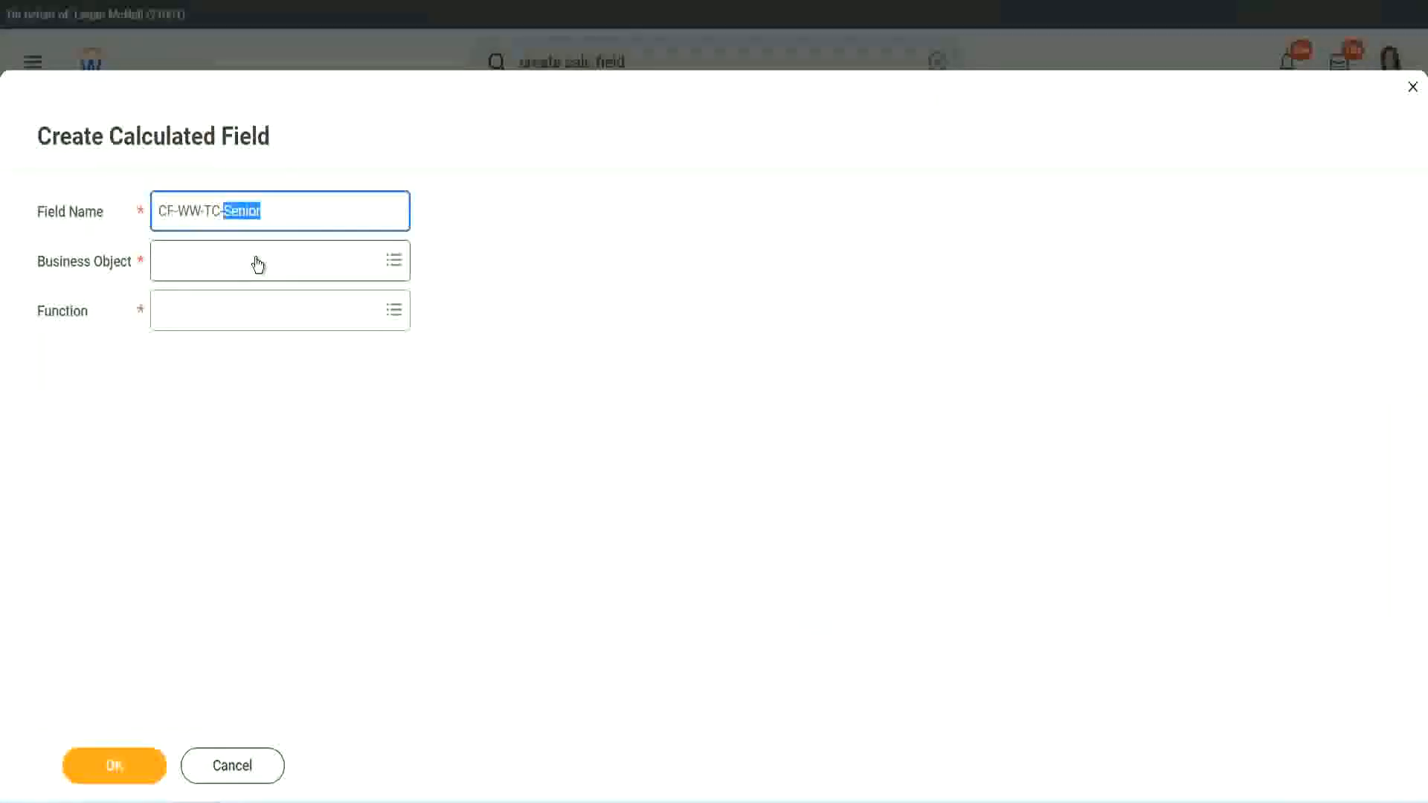
{"action": "type", "text": "Legend"}
Step: Set the business object of CF-WW-TC-Legend to Global and its function to Text Constant
{"action": "left_click", "coordinate": [201, 269]}
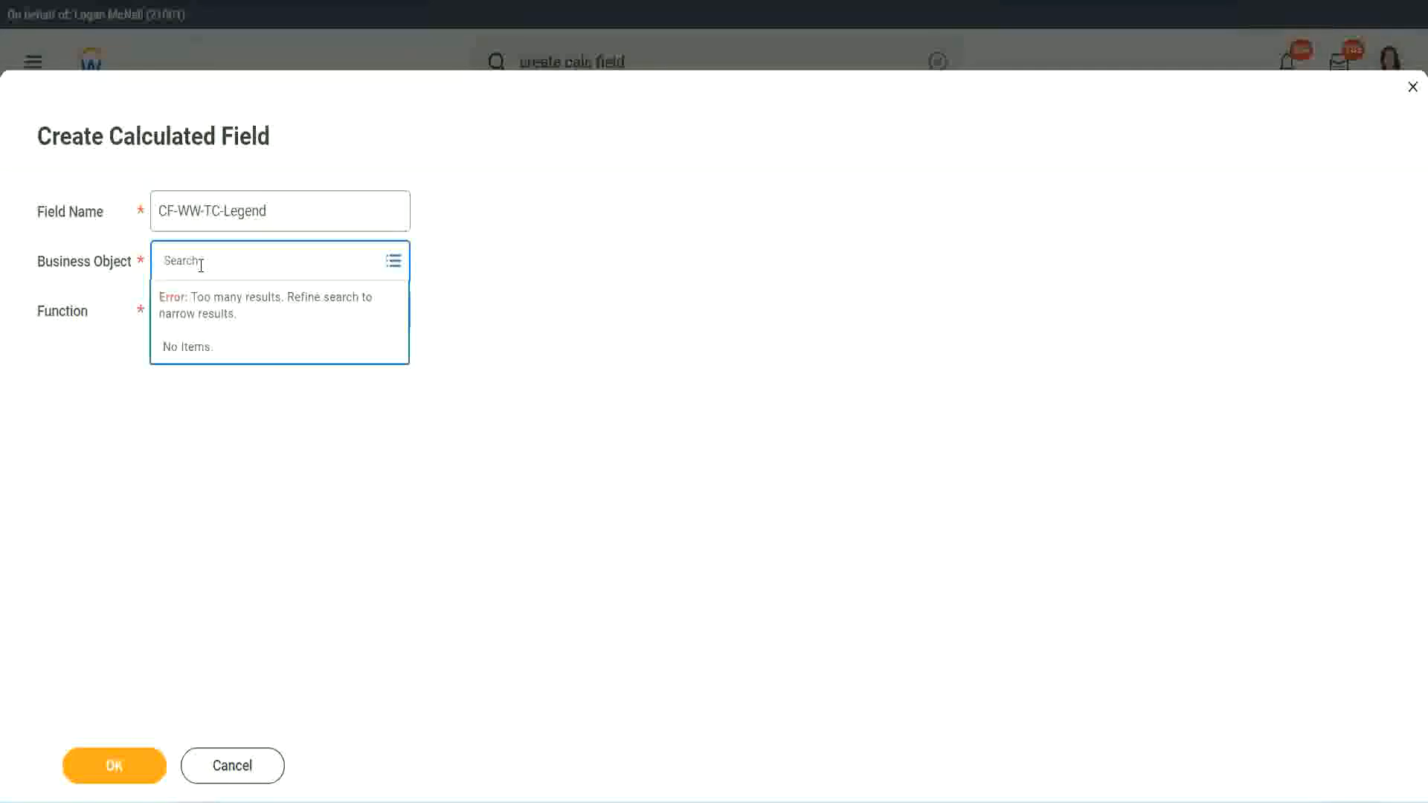
{"action": "type", "text": "wlo"}
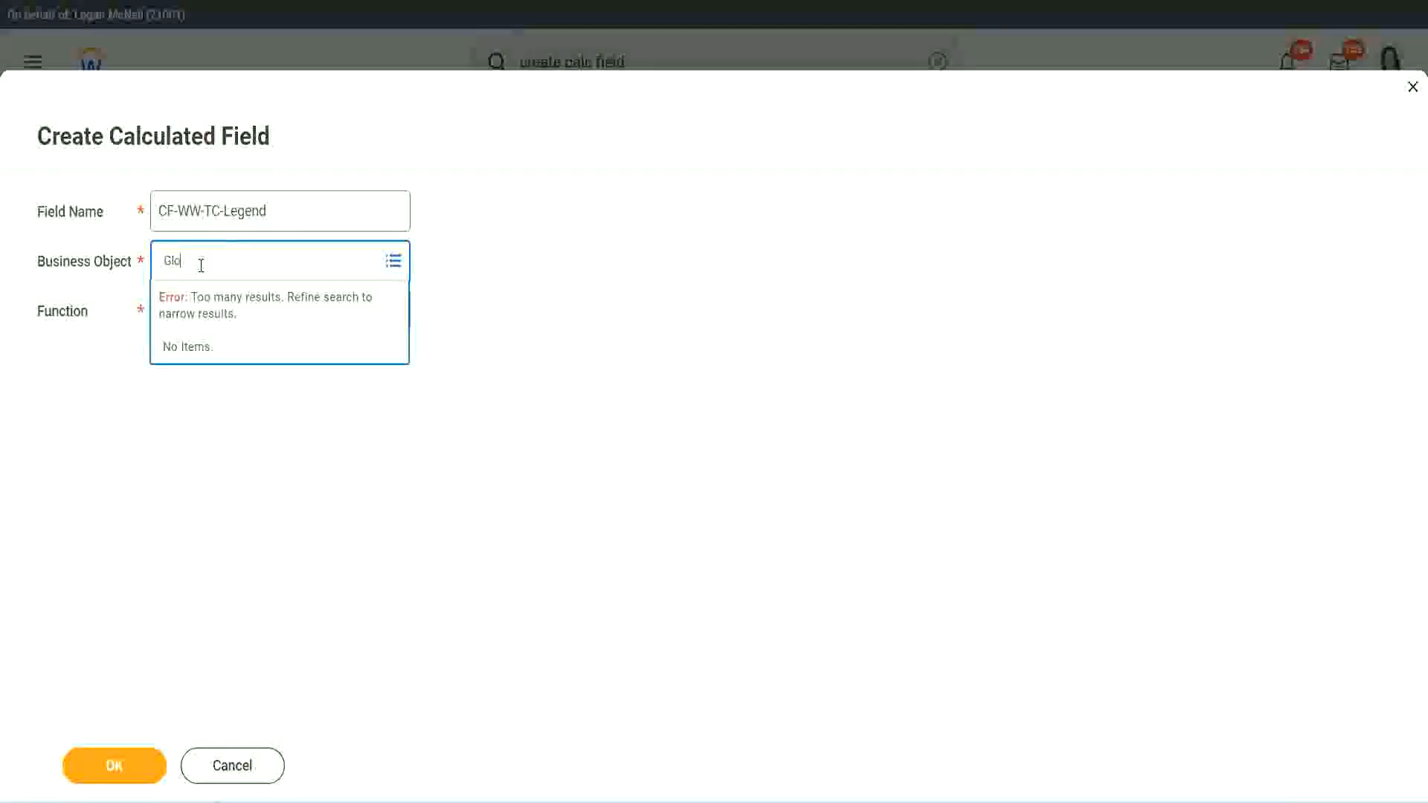
{"action": "type", "text": "bal"}
{"action": "key", "text": "Return"}
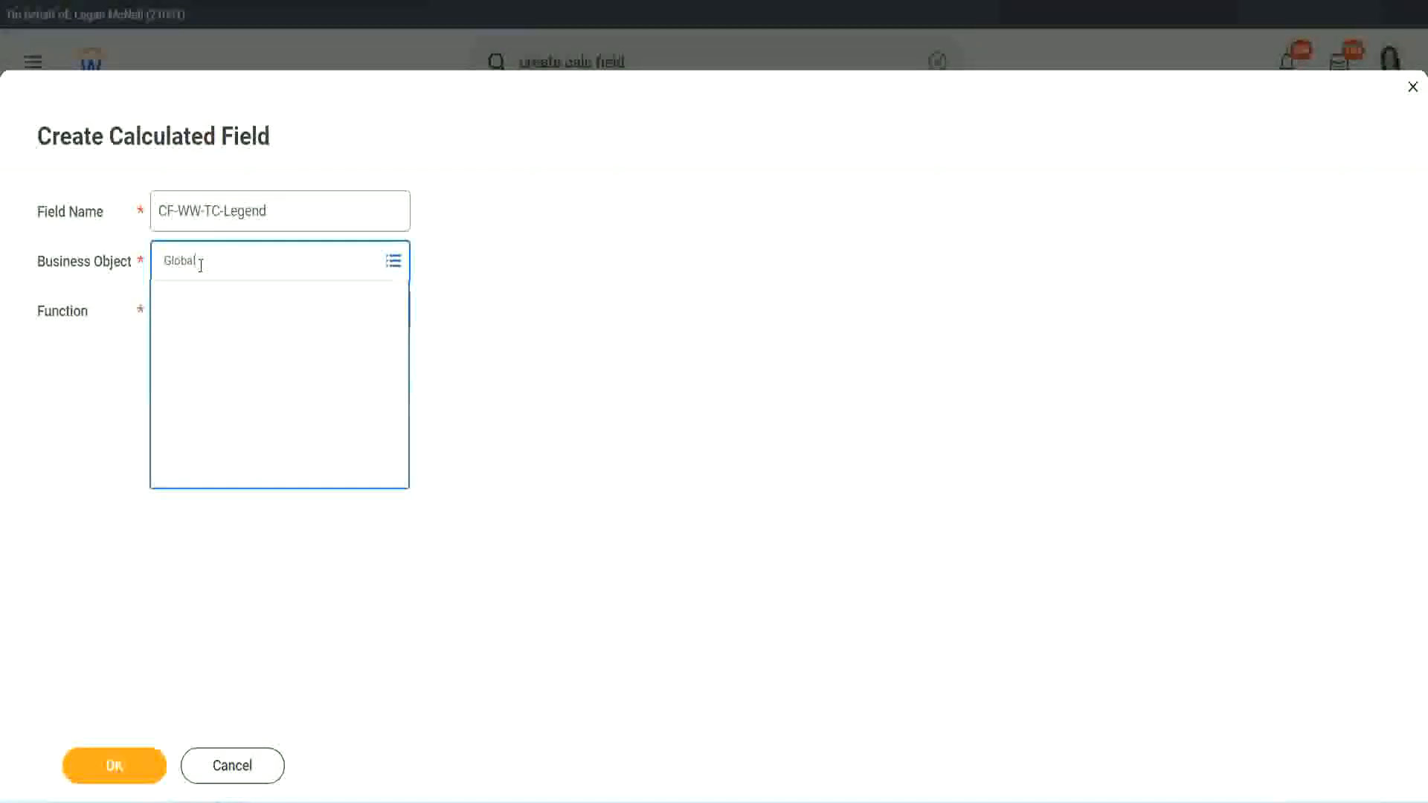
{"action": "left_click", "coordinate": [204, 340]}
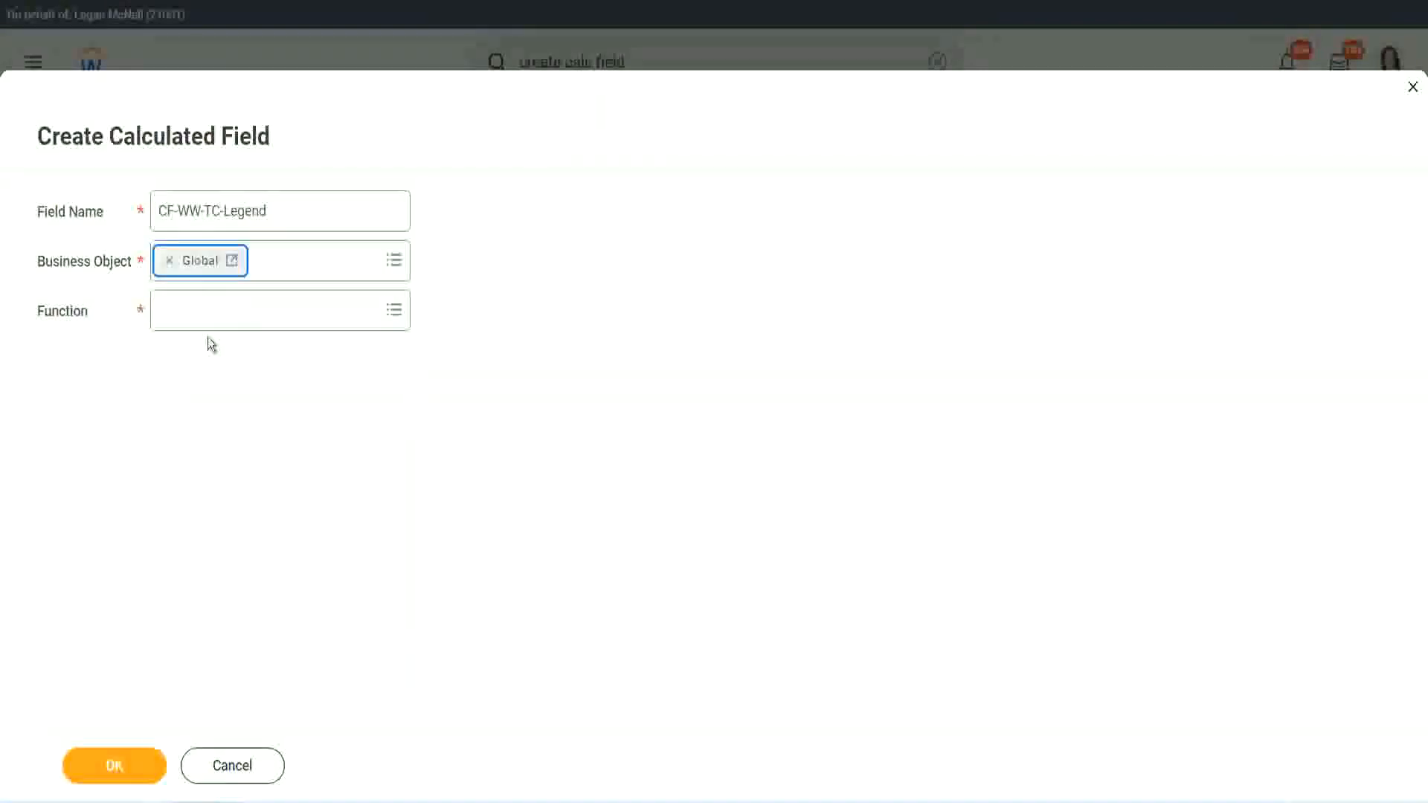
{"action": "left_click", "coordinate": [205, 313]}
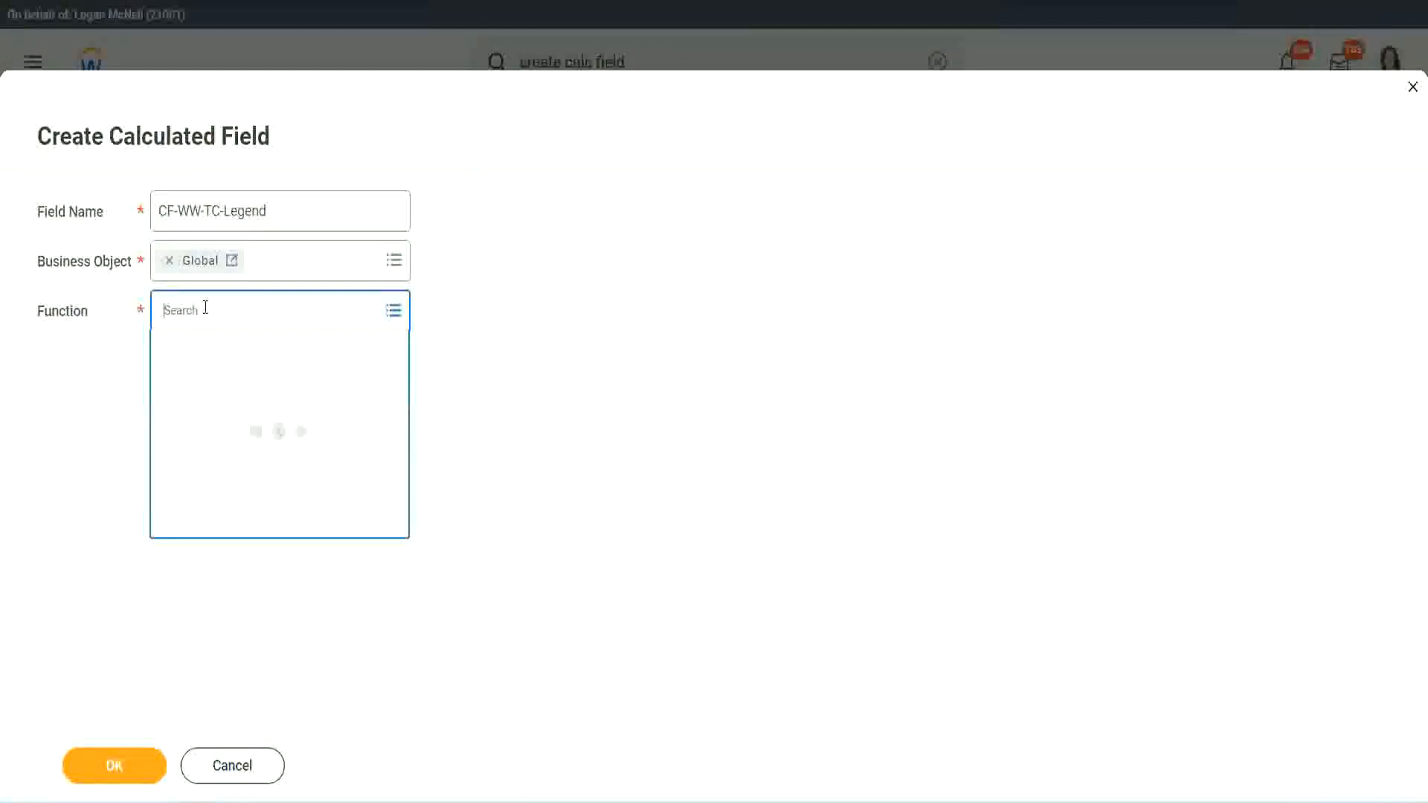
{"action": "type", "text": "tc"}
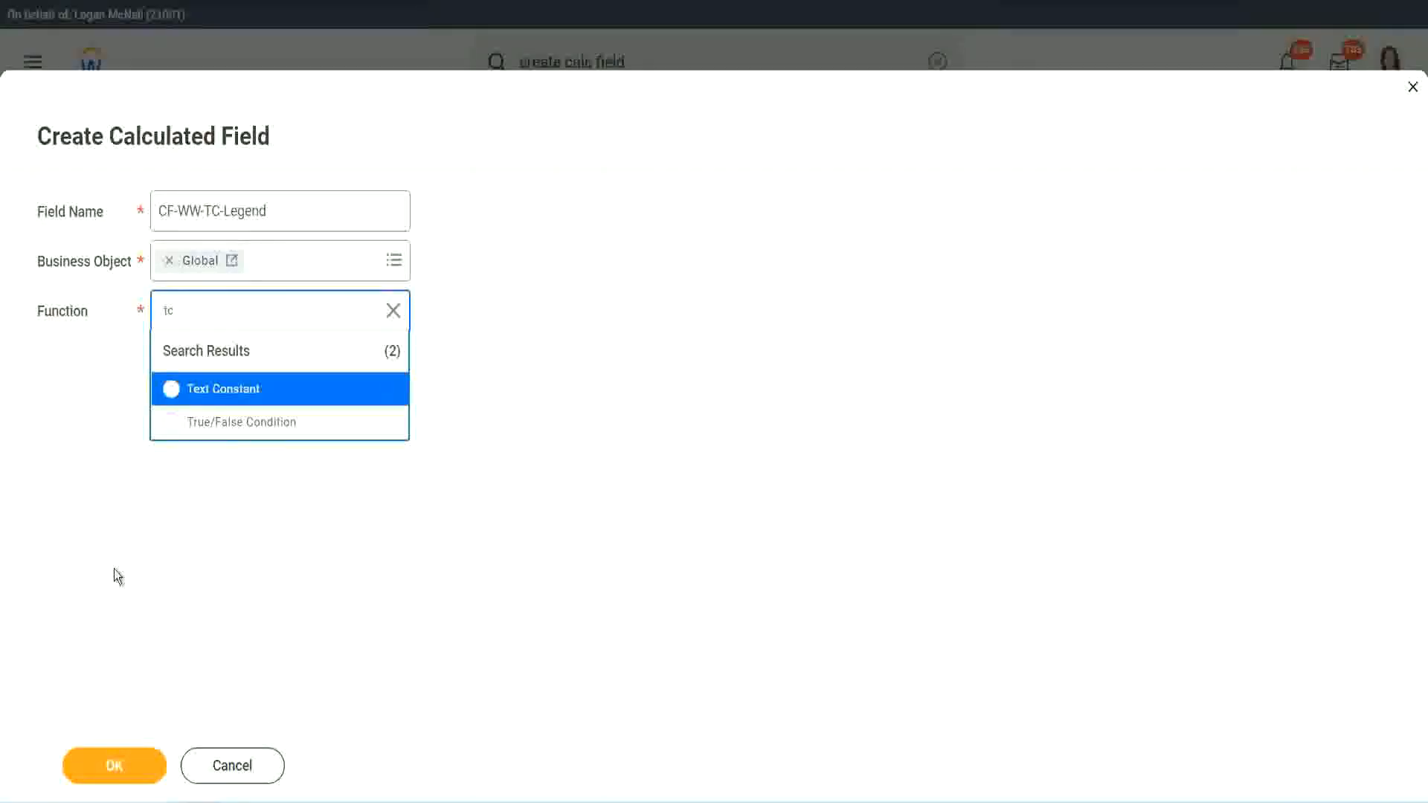
{"action": "left_click", "coordinate": [174, 400]}
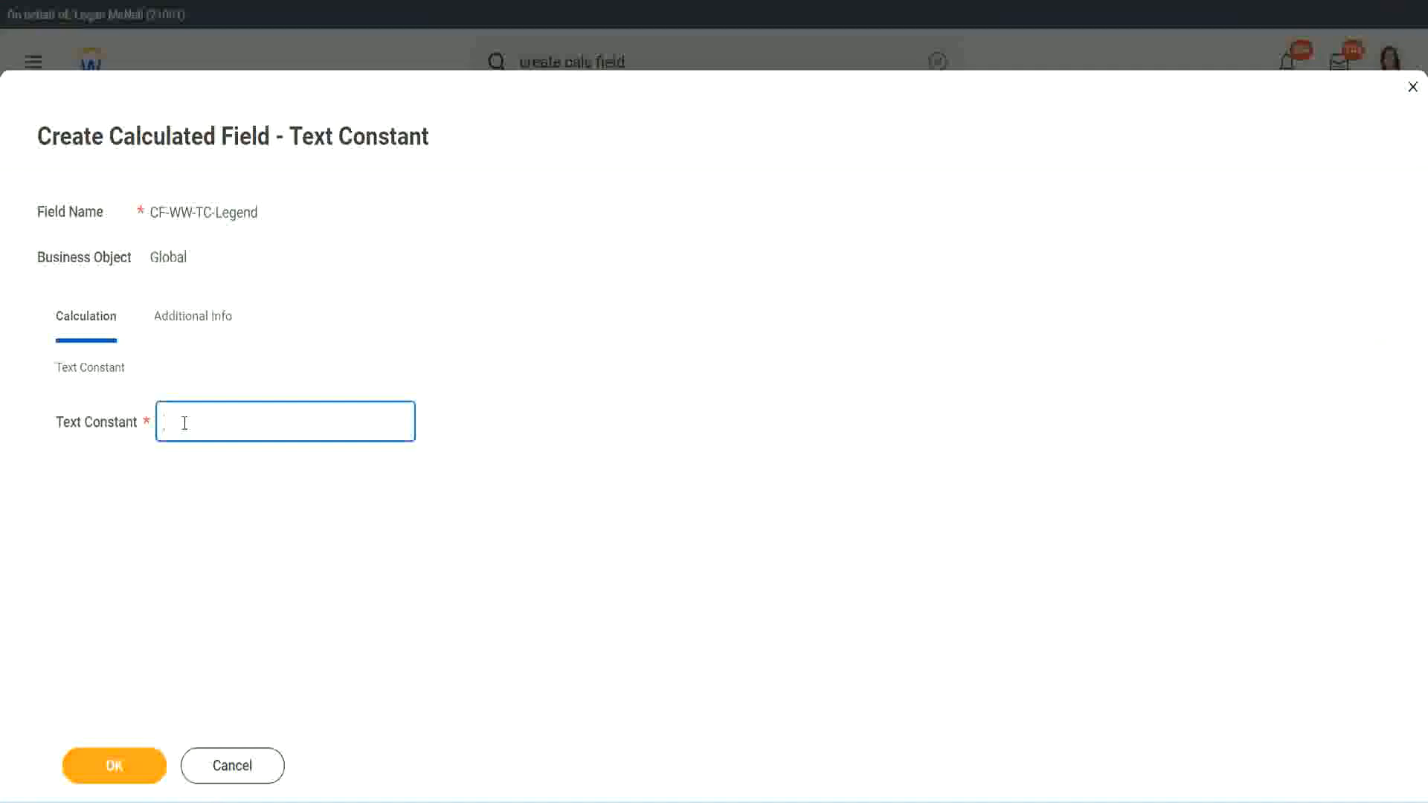
Step: Enter Legend as the text constant and save the field as the fourth row's return value
{"action": "type", "text": "Legend"}
{"action": "left_click", "coordinate": [119, 766]}
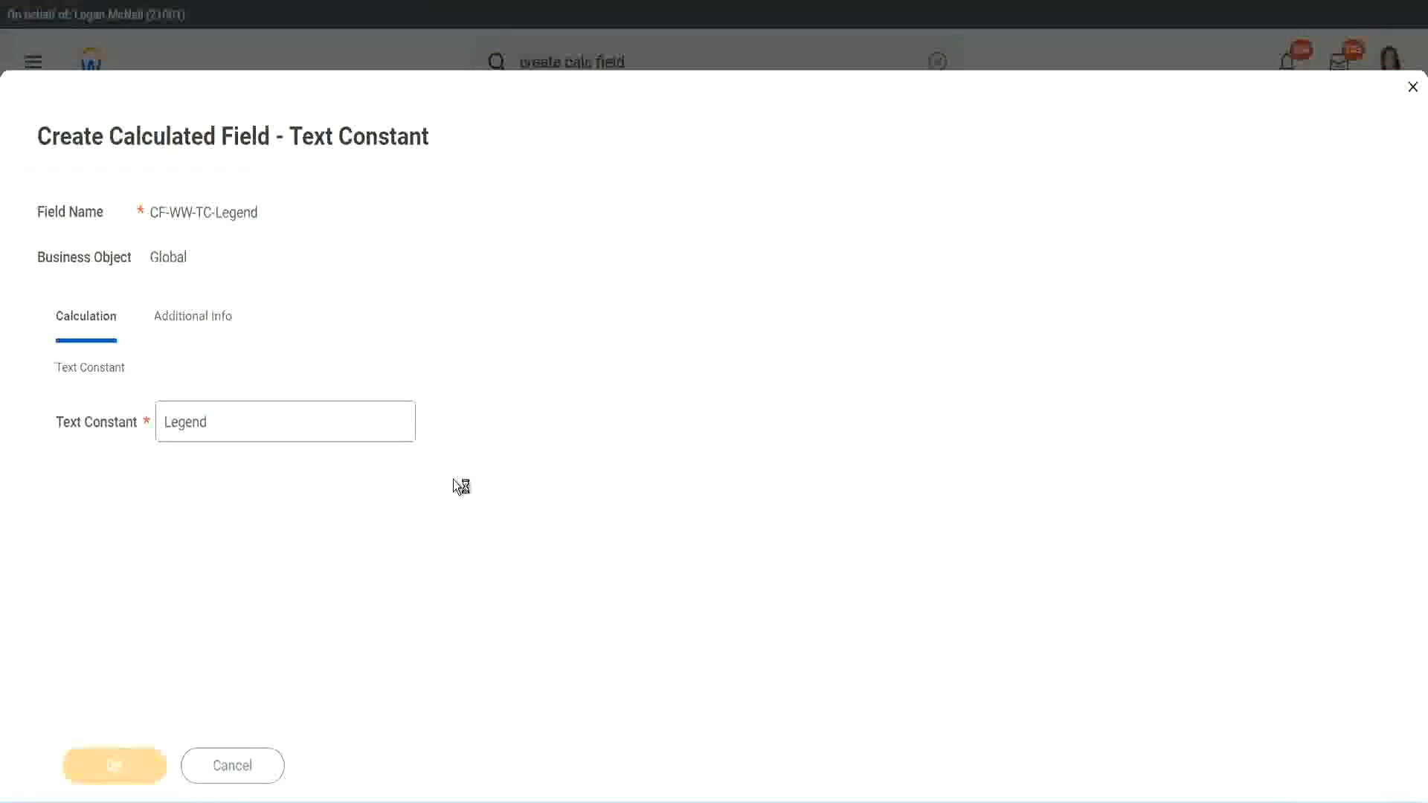
{"action": "scroll", "coordinate": [756, 398], "scroll_direction": "down", "scroll_amount": 3}
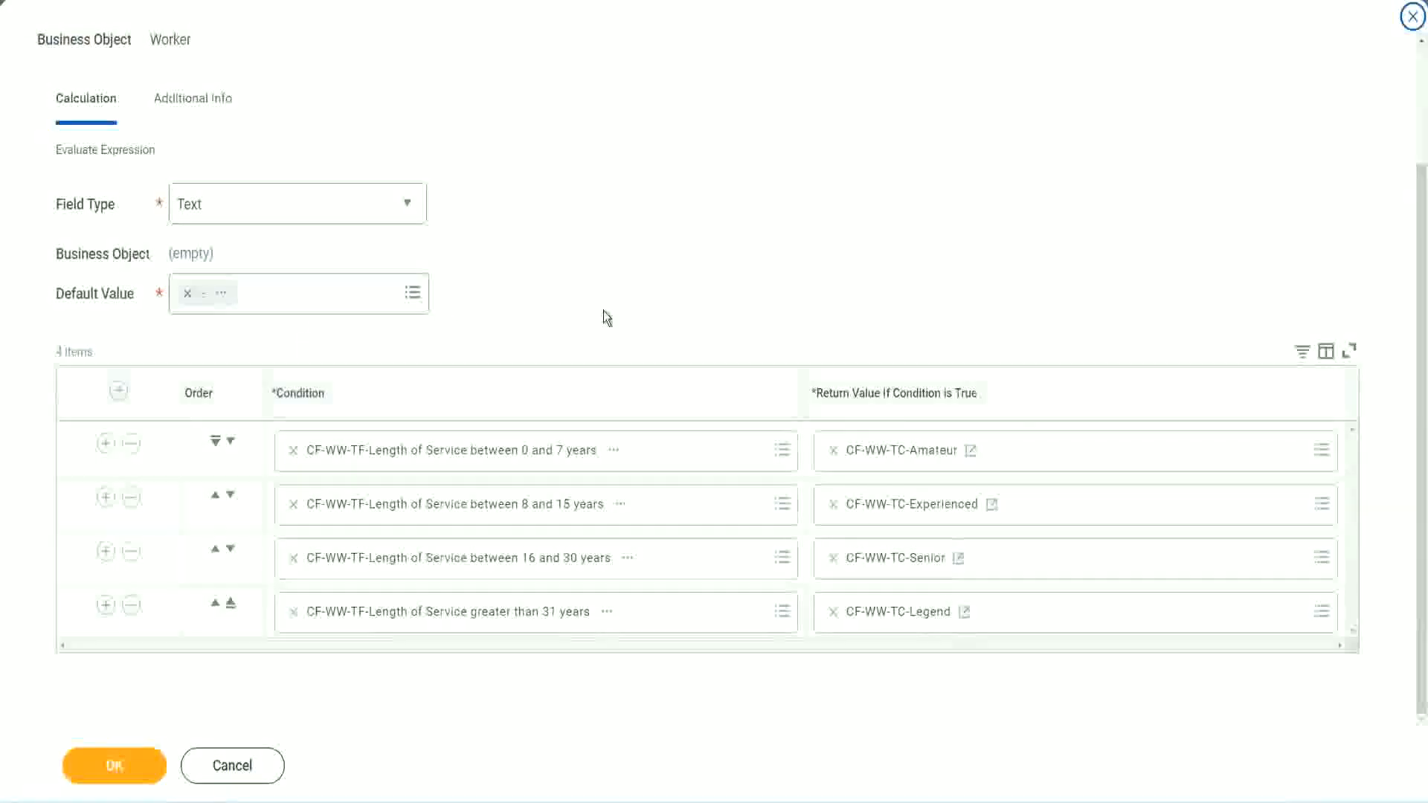
Step: Review the field type, conditions and return values, and save the Evaluate Expression calculated field
{"action": "scroll", "coordinate": [605, 301], "scroll_direction": "up", "scroll_amount": 1}
{"action": "scroll", "coordinate": [604, 297], "scroll_direction": "up", "scroll_amount": 1}
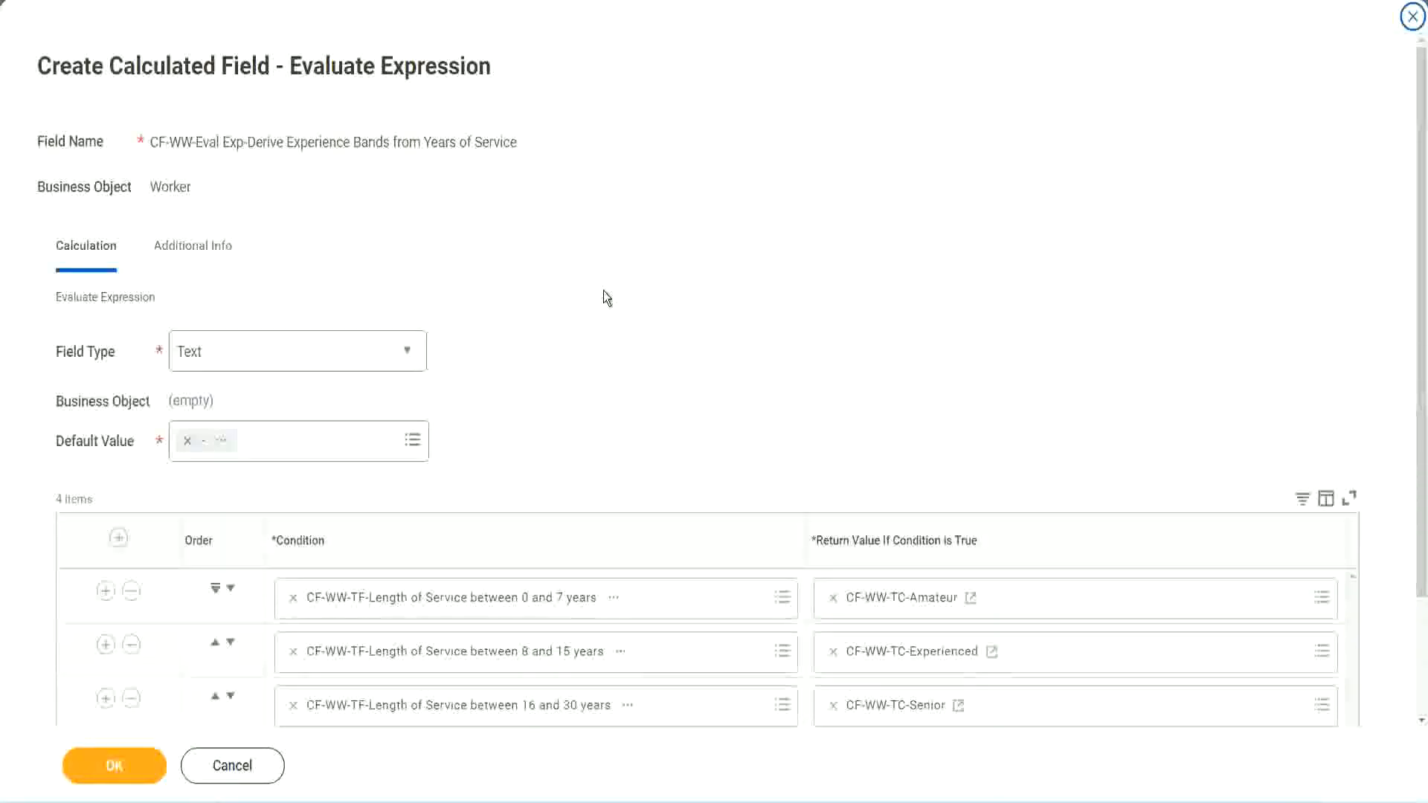
{"action": "scroll", "coordinate": [604, 297], "scroll_direction": "down", "scroll_amount": 2}
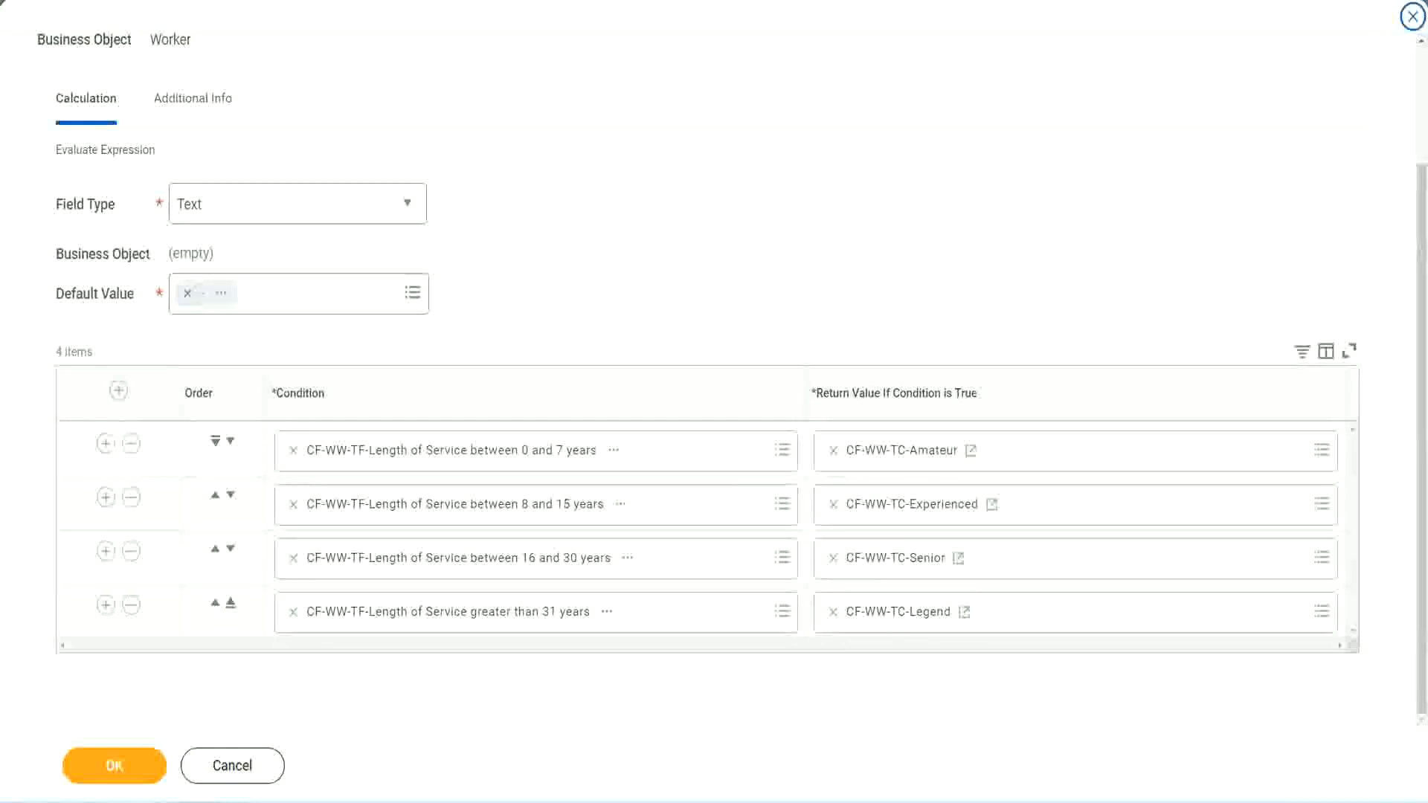
{"action": "left_click_drag", "start_coordinate": [916, 208], "coordinate": [926, 359]}
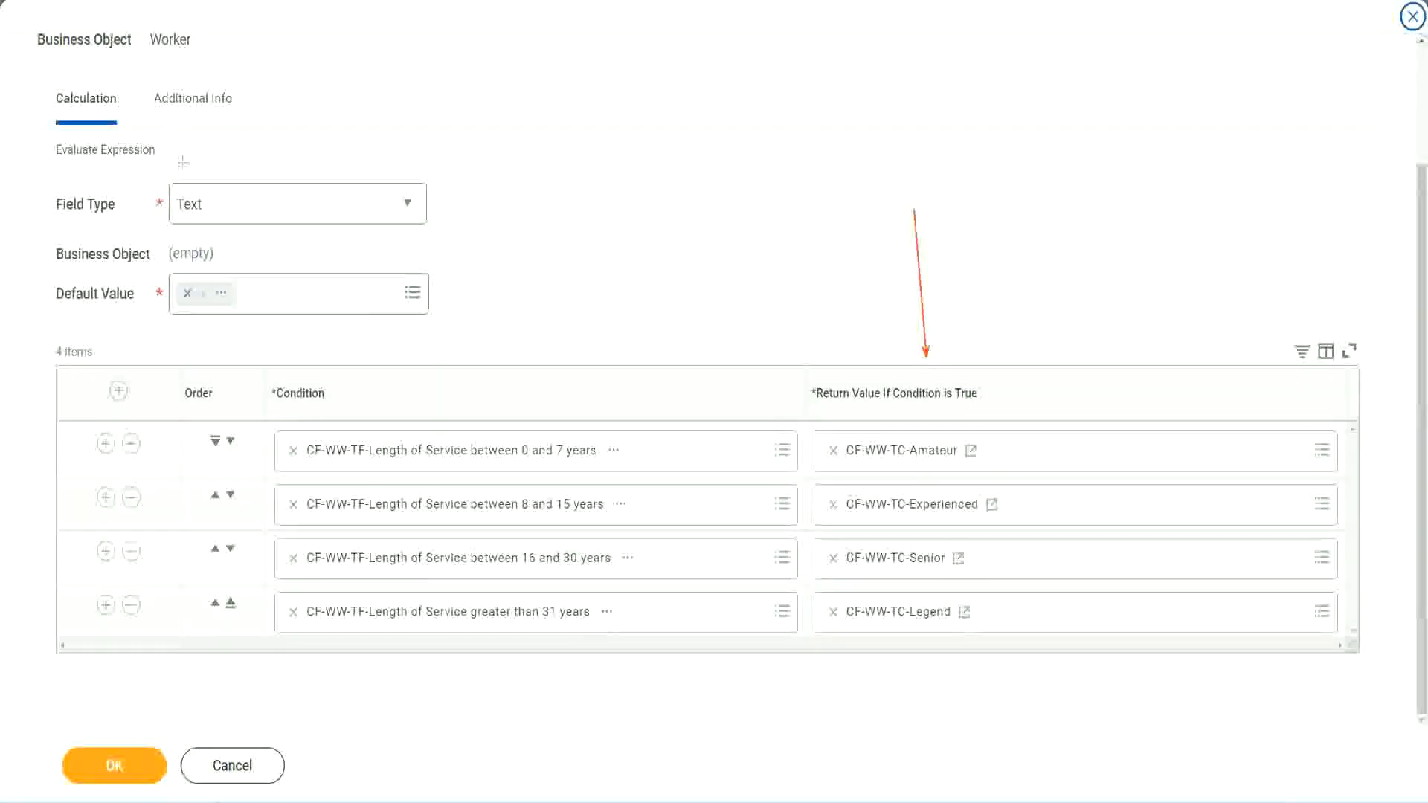
{"action": "left_click_drag", "start_coordinate": [177, 128], "coordinate": [183, 179]}
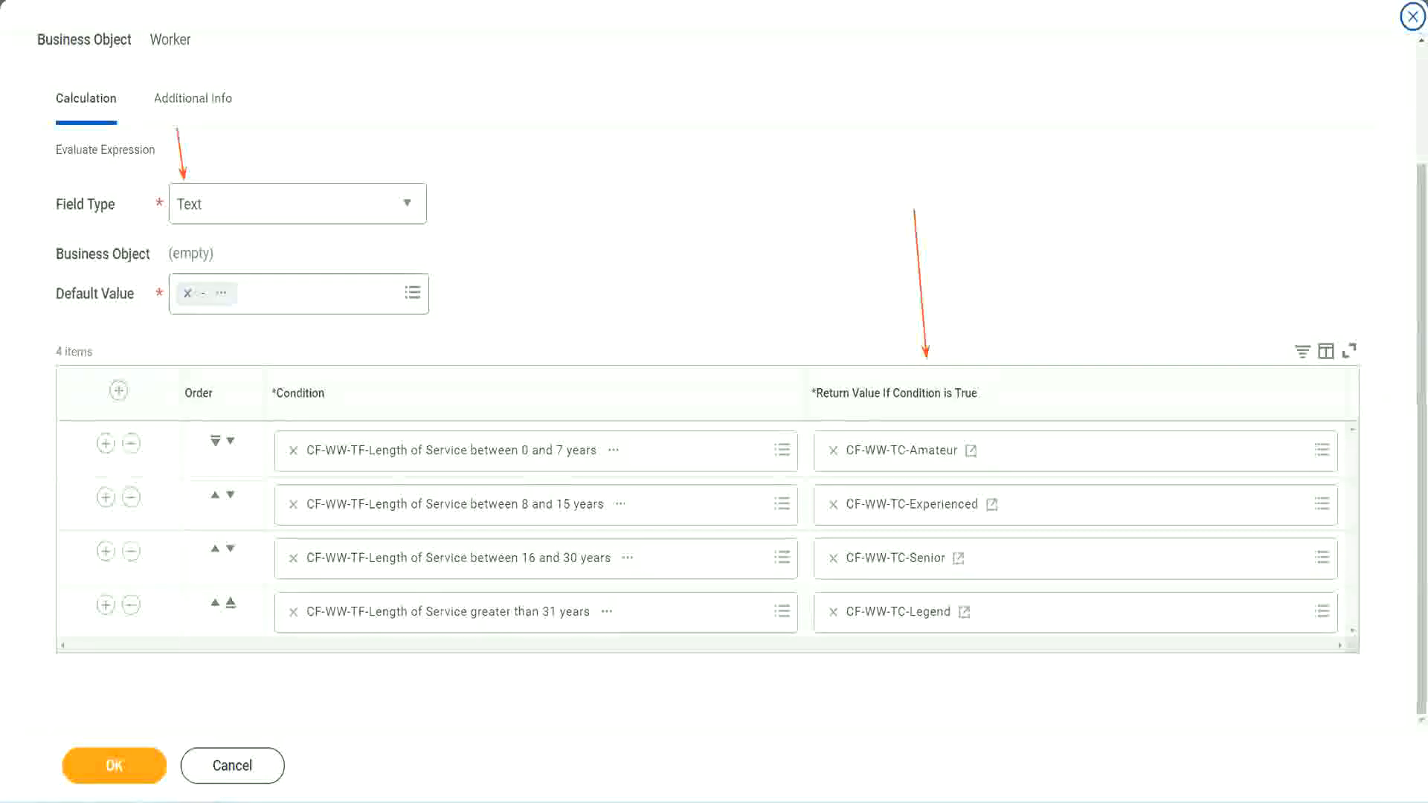
{"action": "left_click", "coordinate": [124, 761]}
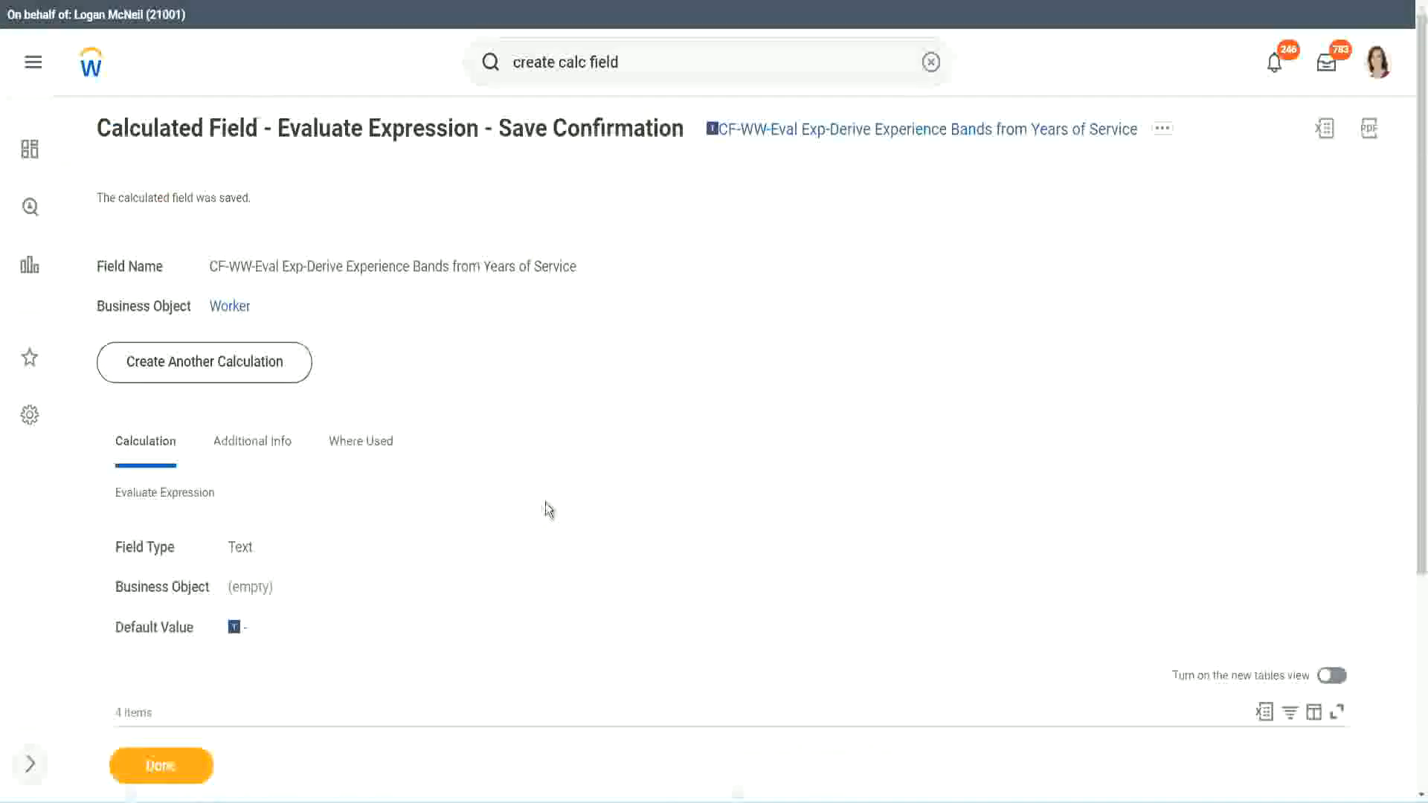
Step: Check the saved condition rows, copy the Evaluate Expression field's name, and close the save confirmation
{"action": "scroll", "coordinate": [548, 509], "scroll_direction": "down", "scroll_amount": 4}
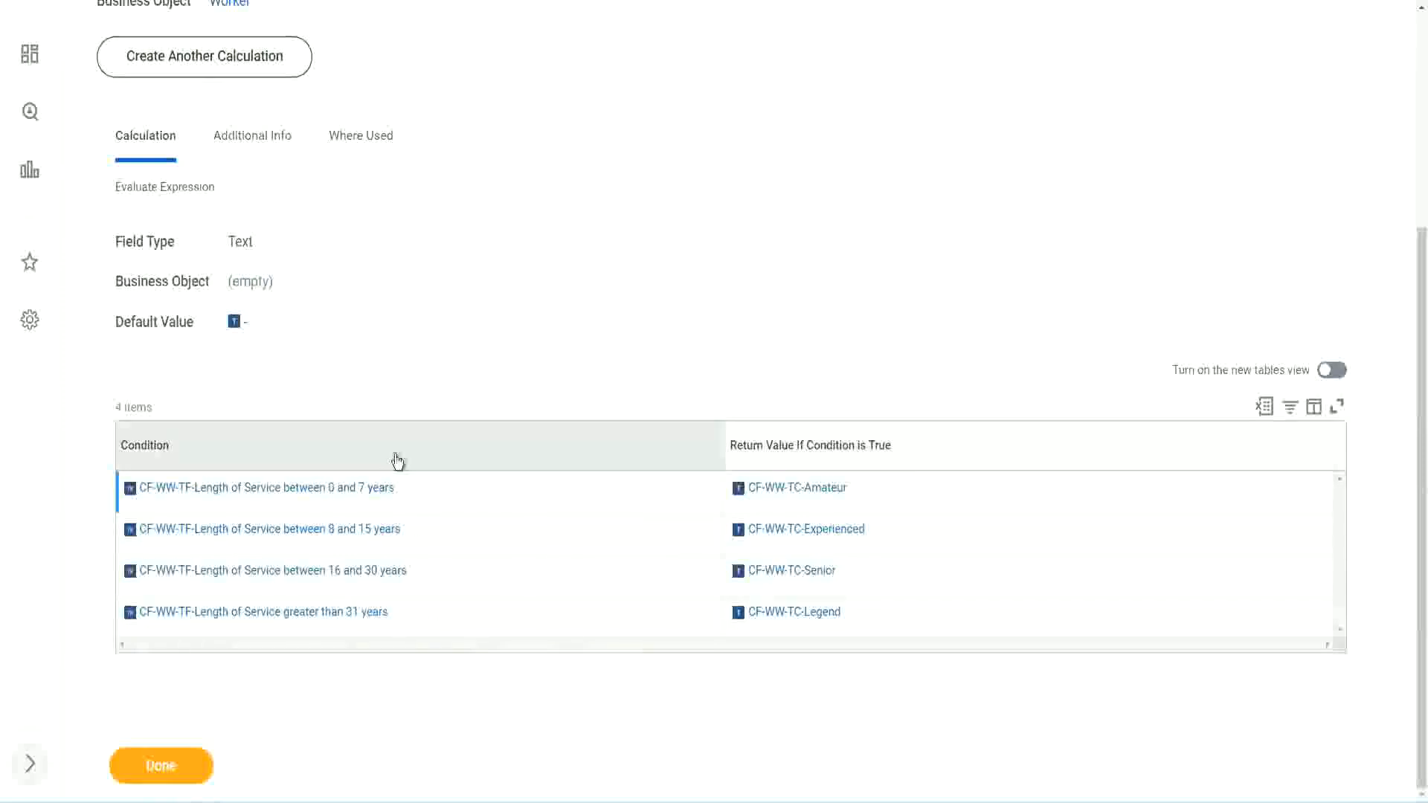
{"action": "scroll", "coordinate": [398, 455], "scroll_direction": "up", "scroll_amount": 4}
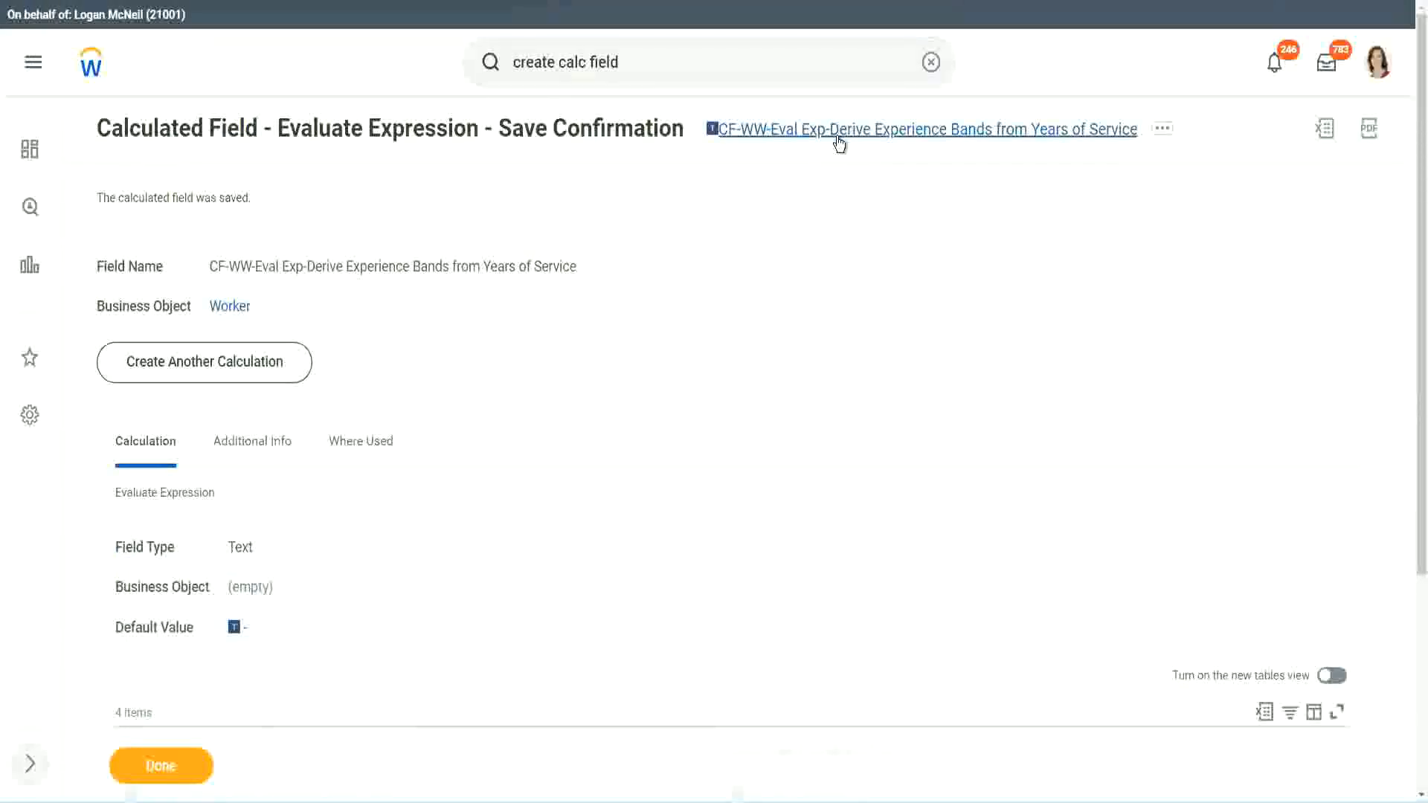
{"action": "left_click", "coordinate": [874, 220]}
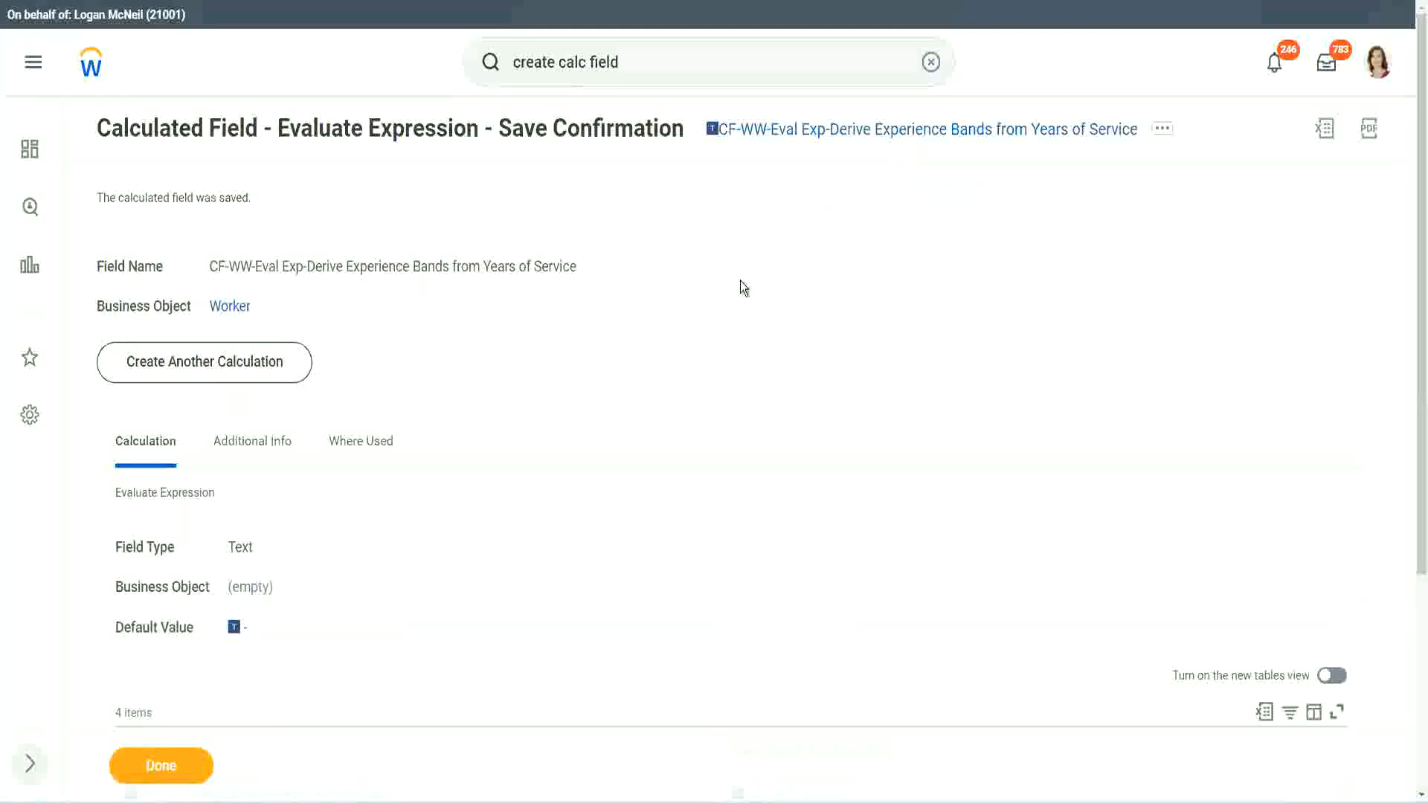
{"action": "left_click", "coordinate": [157, 771]}
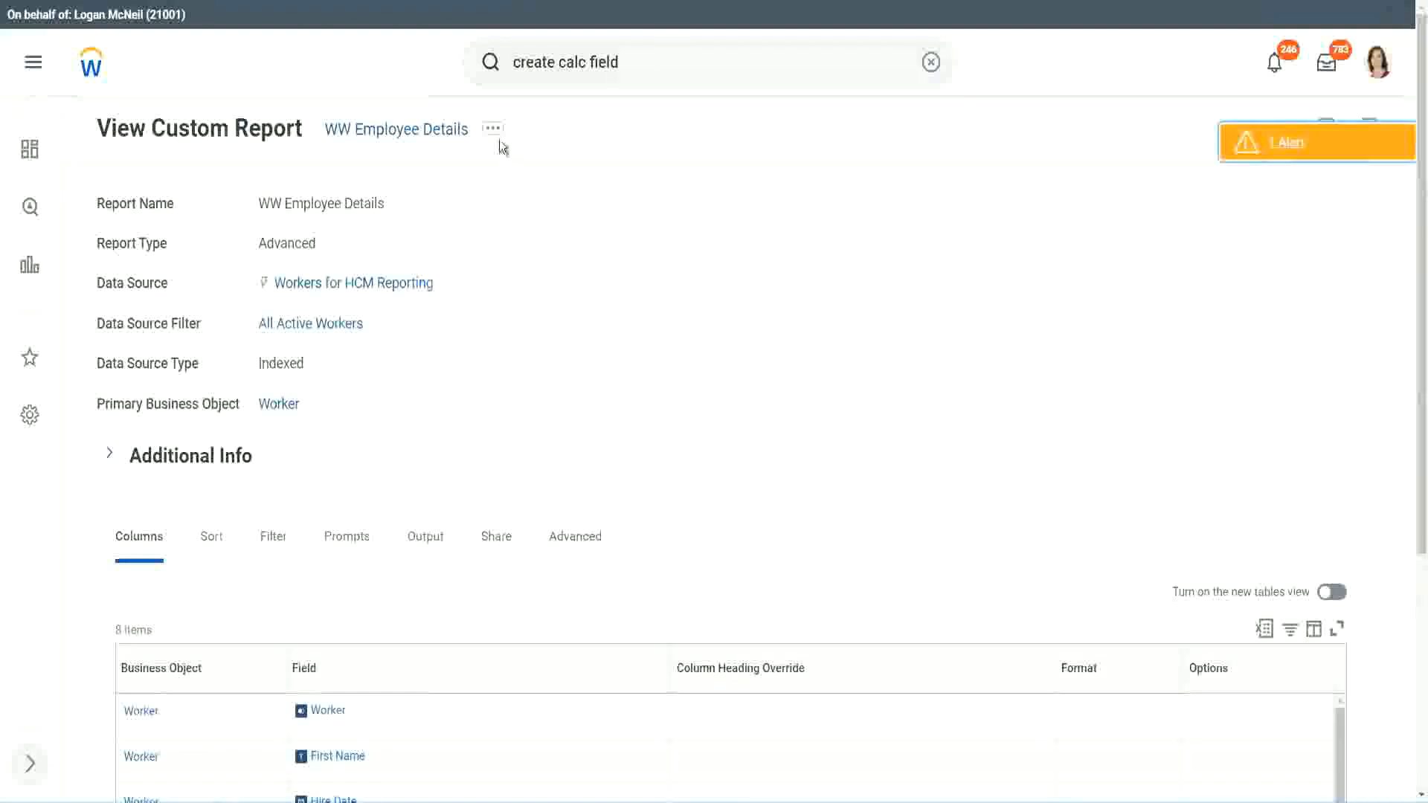
Step: Open the WW Employee Details custom report for editing
{"action": "left_click", "coordinate": [494, 131]}
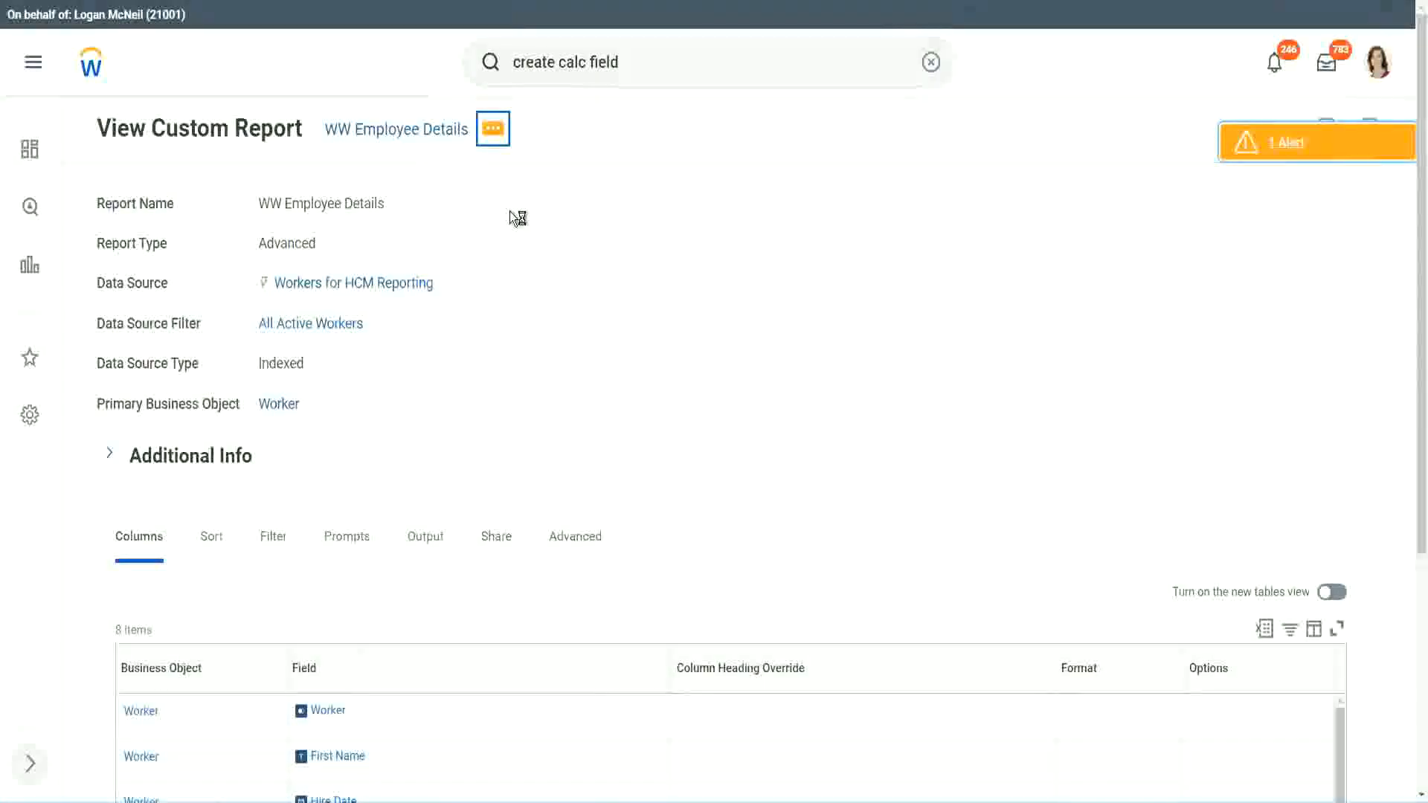
{"action": "mouse_move", "coordinate": [582, 211]}
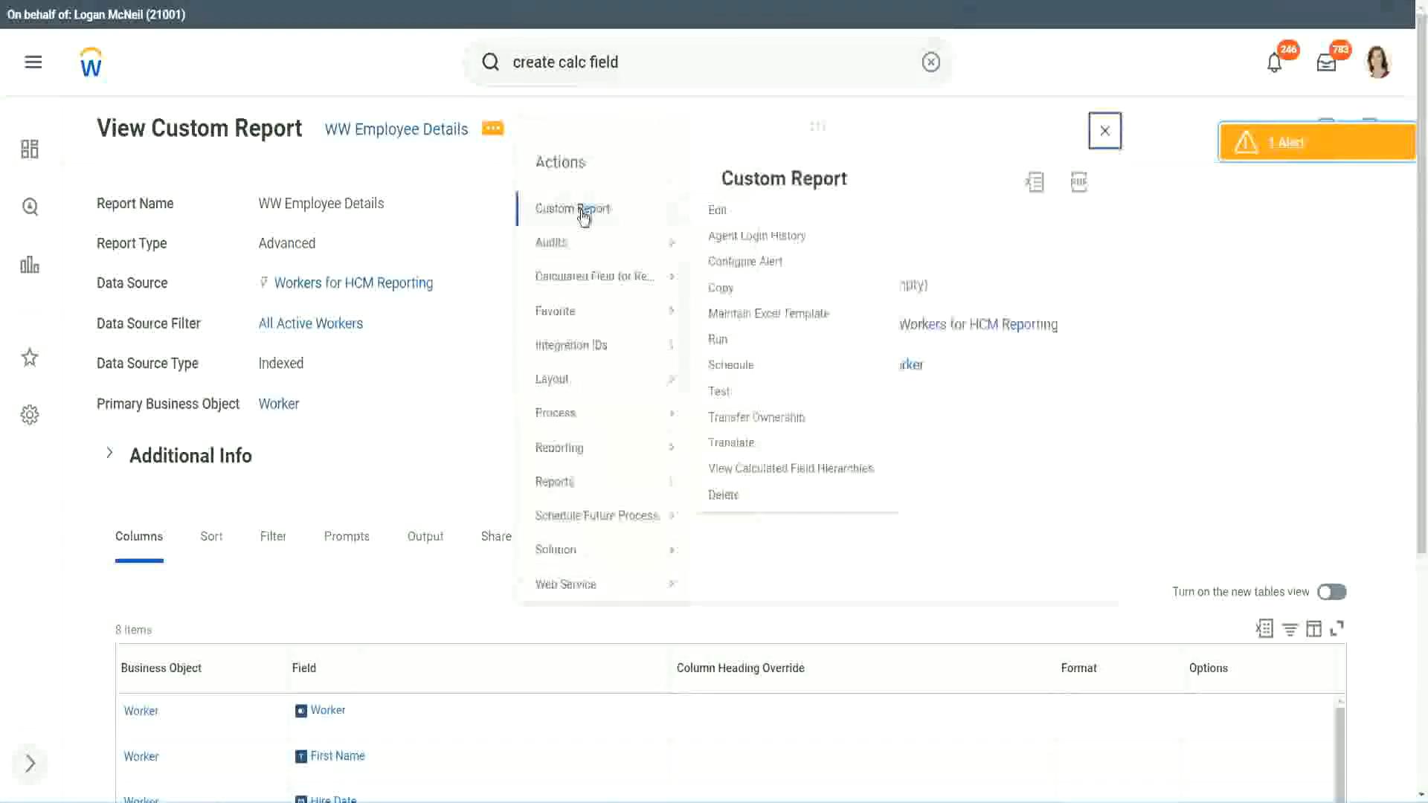
{"action": "left_click", "coordinate": [725, 215]}
Step: Add a Worker column row to the report and set its field to CF-WW-Eval Exp-Derive Experience Bands from Years of Service
{"action": "scroll", "coordinate": [519, 323], "scroll_direction": "down", "scroll_amount": 4}
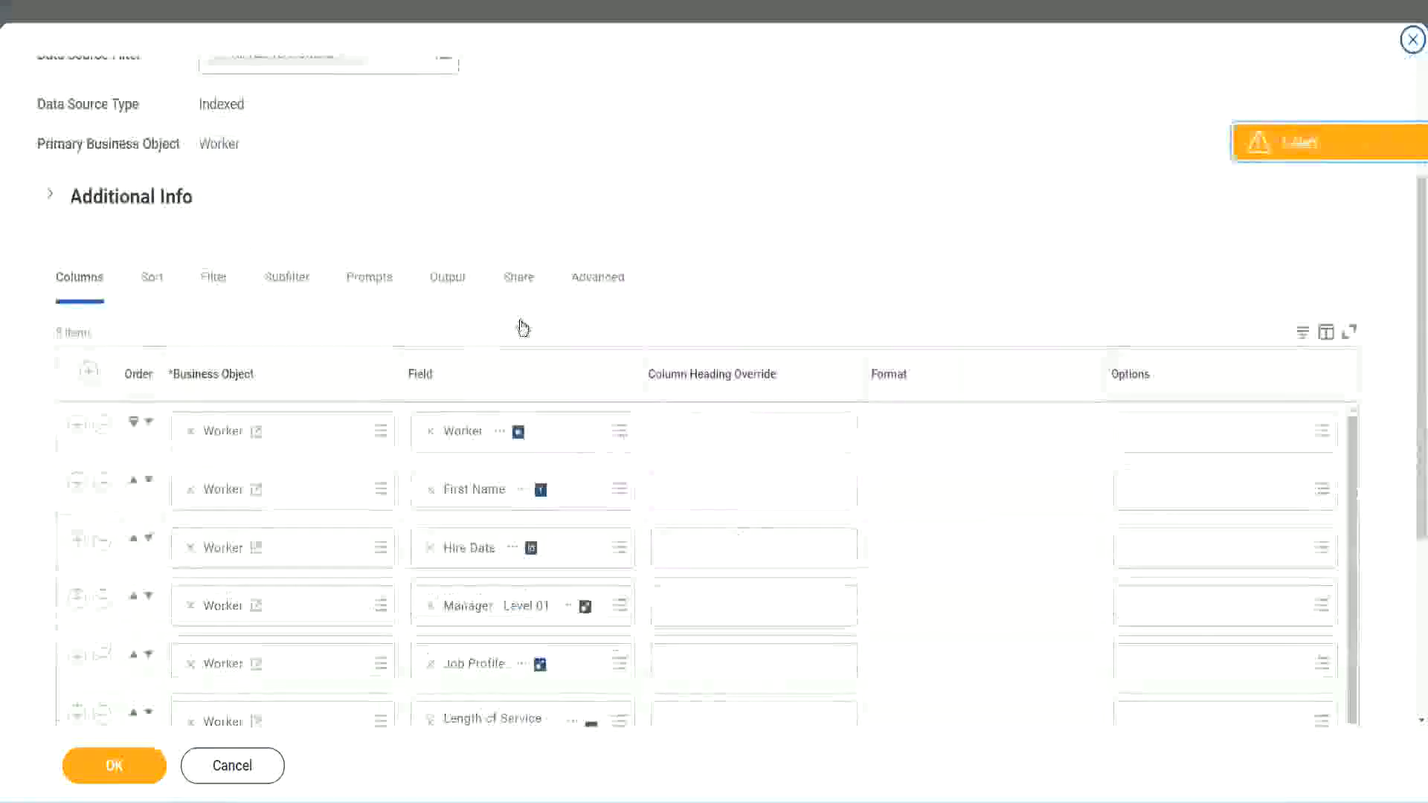
{"action": "scroll", "coordinate": [523, 327], "scroll_direction": "down", "scroll_amount": 2}
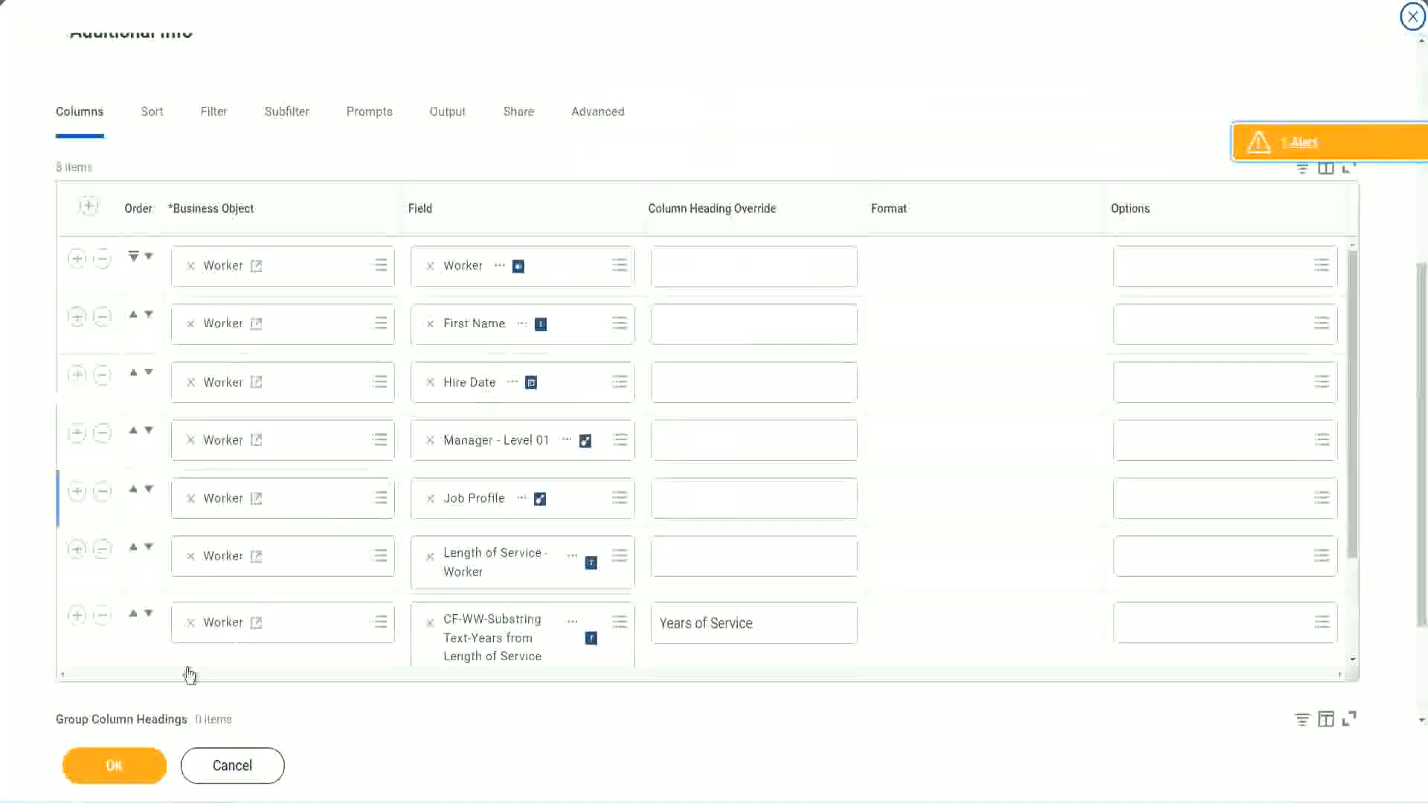
{"action": "left_click", "coordinate": [76, 617]}
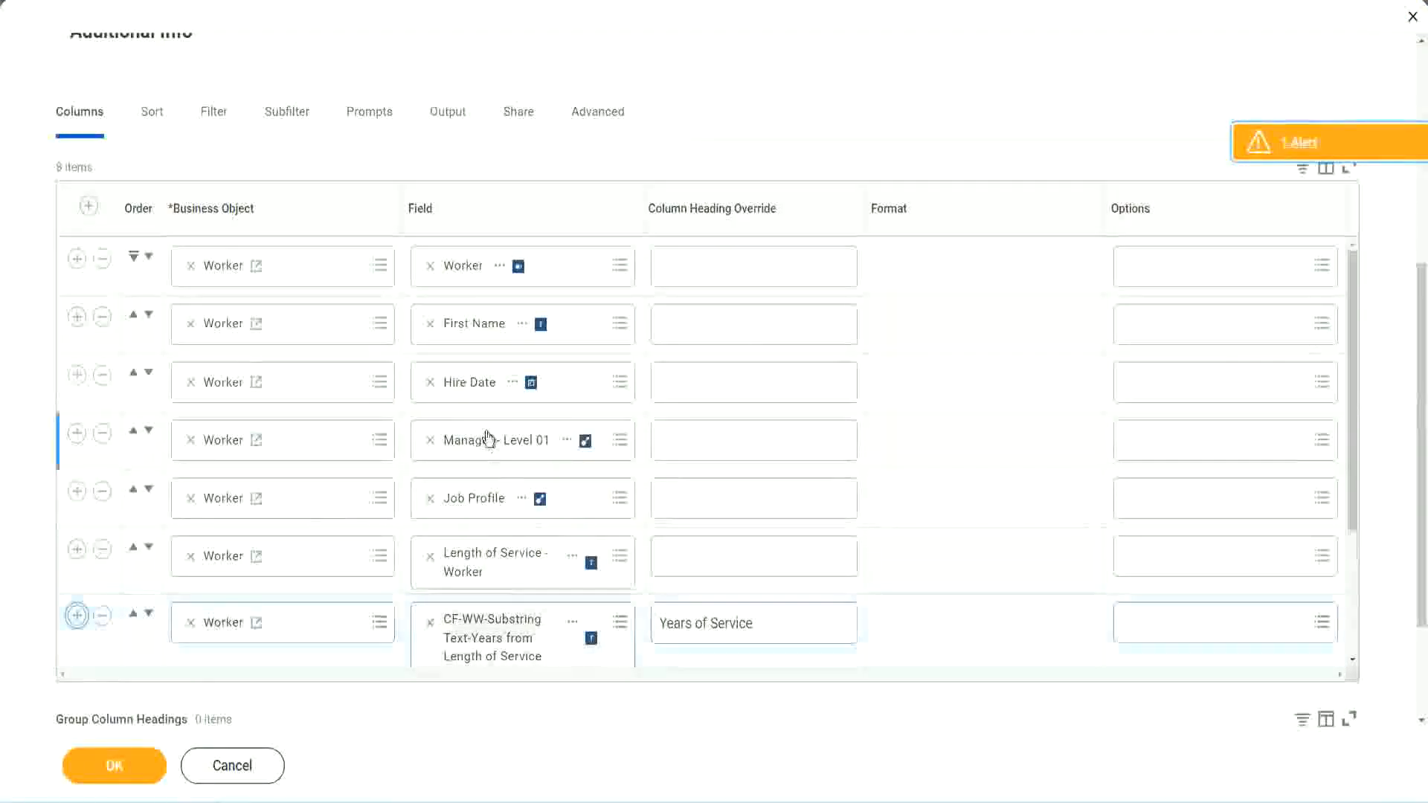
{"action": "scroll", "coordinate": [238, 558], "scroll_direction": "down", "scroll_amount": 2}
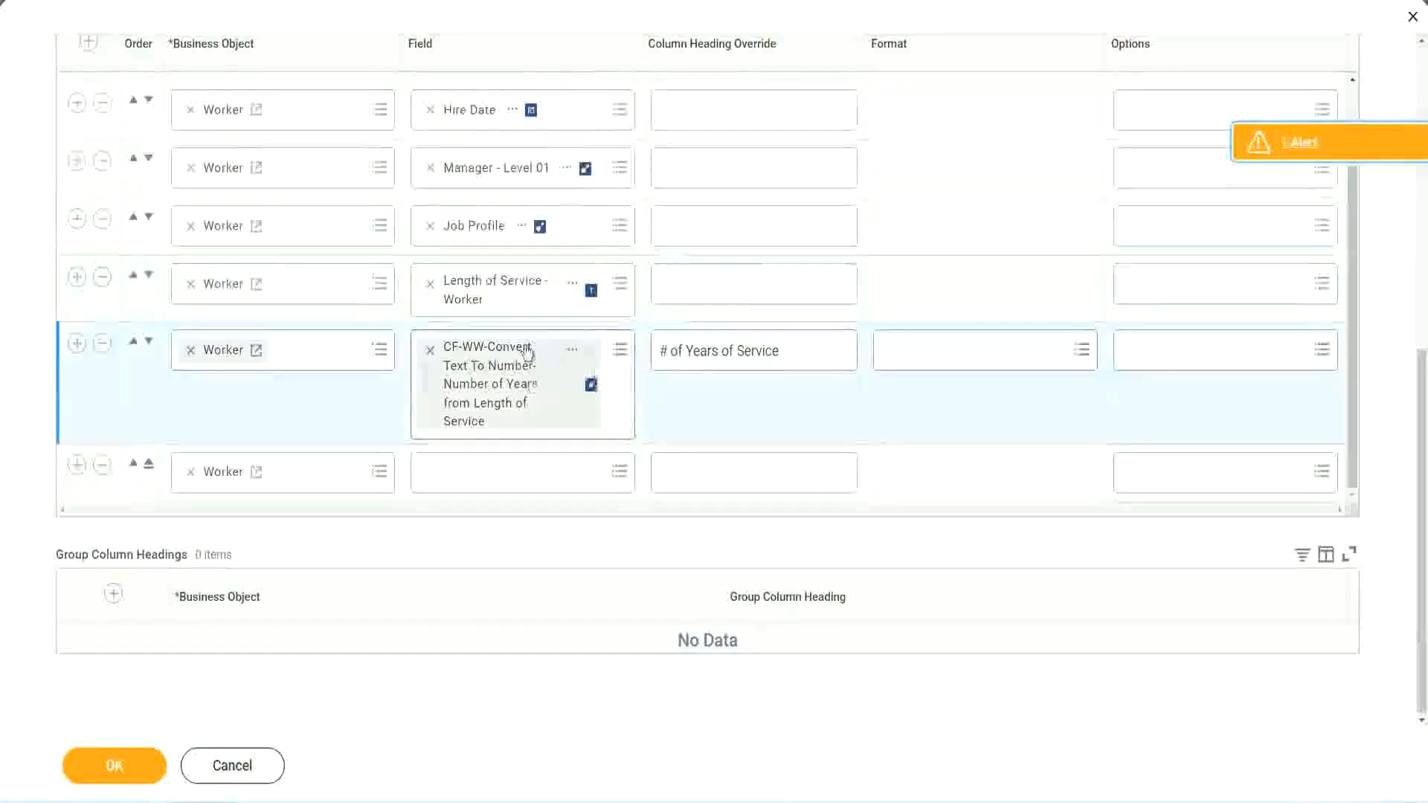
{"action": "left_click", "coordinate": [467, 471]}
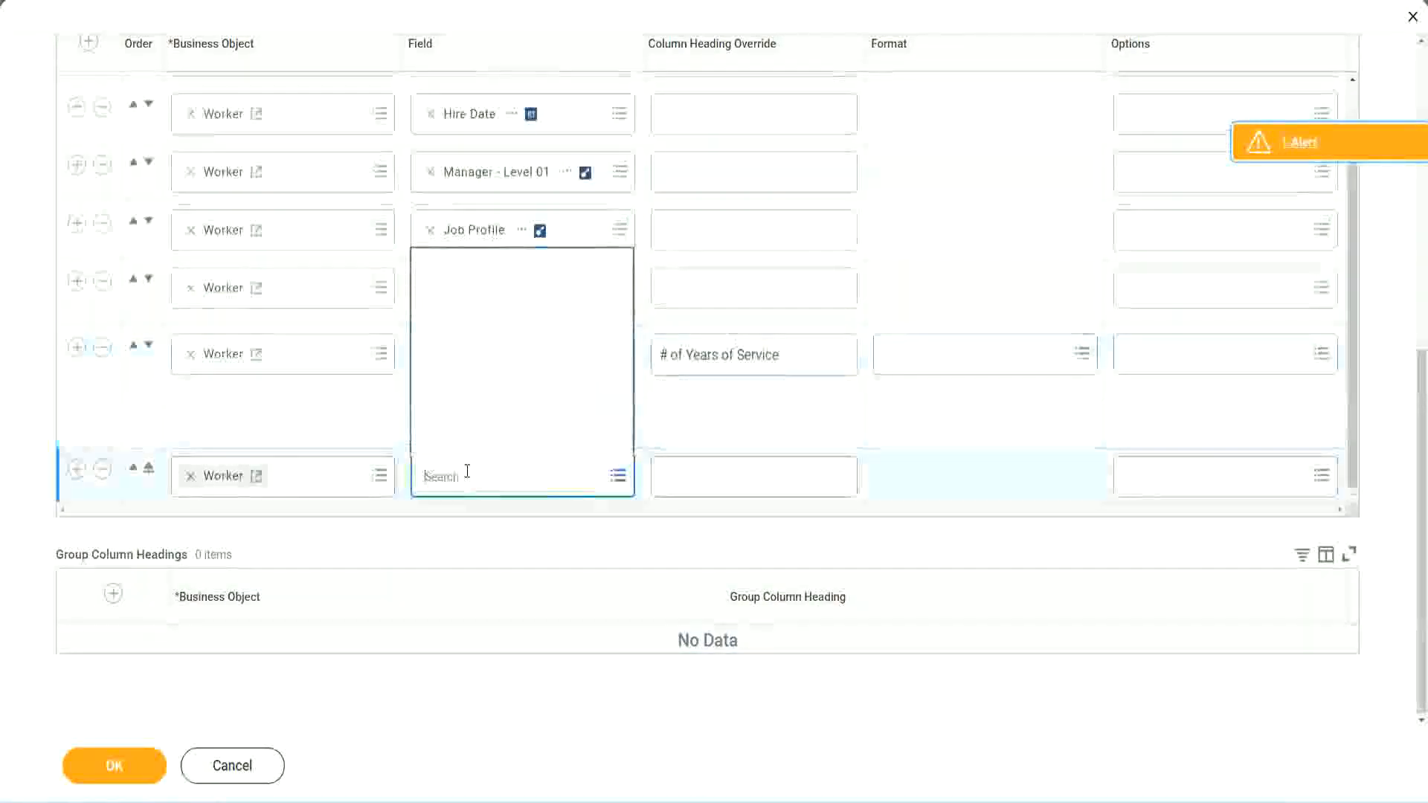
{"action": "key", "text": "ctrl+v"}
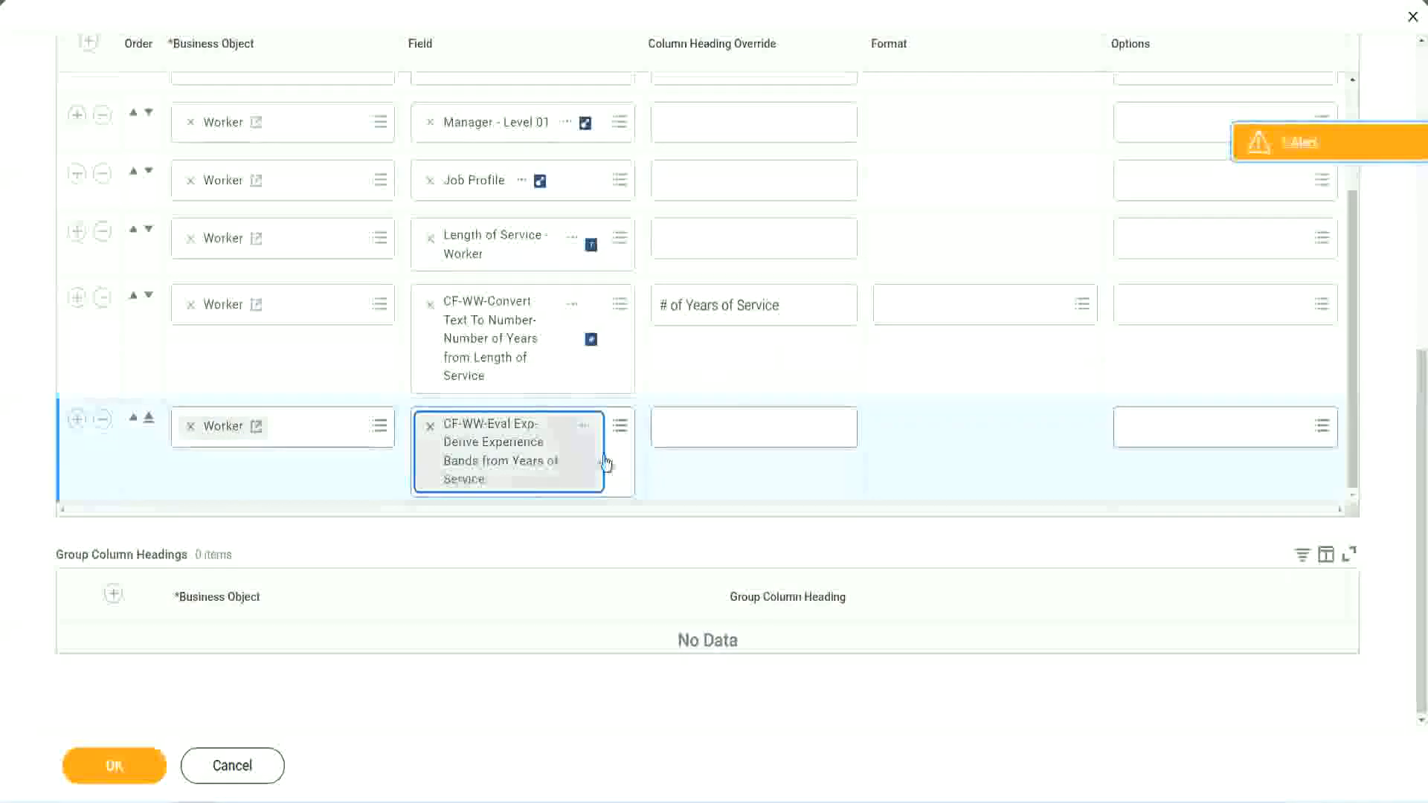
Step: Set the new column's heading override to Experience Bands and save the WW Employee Details report
{"action": "left_click", "coordinate": [728, 428]}
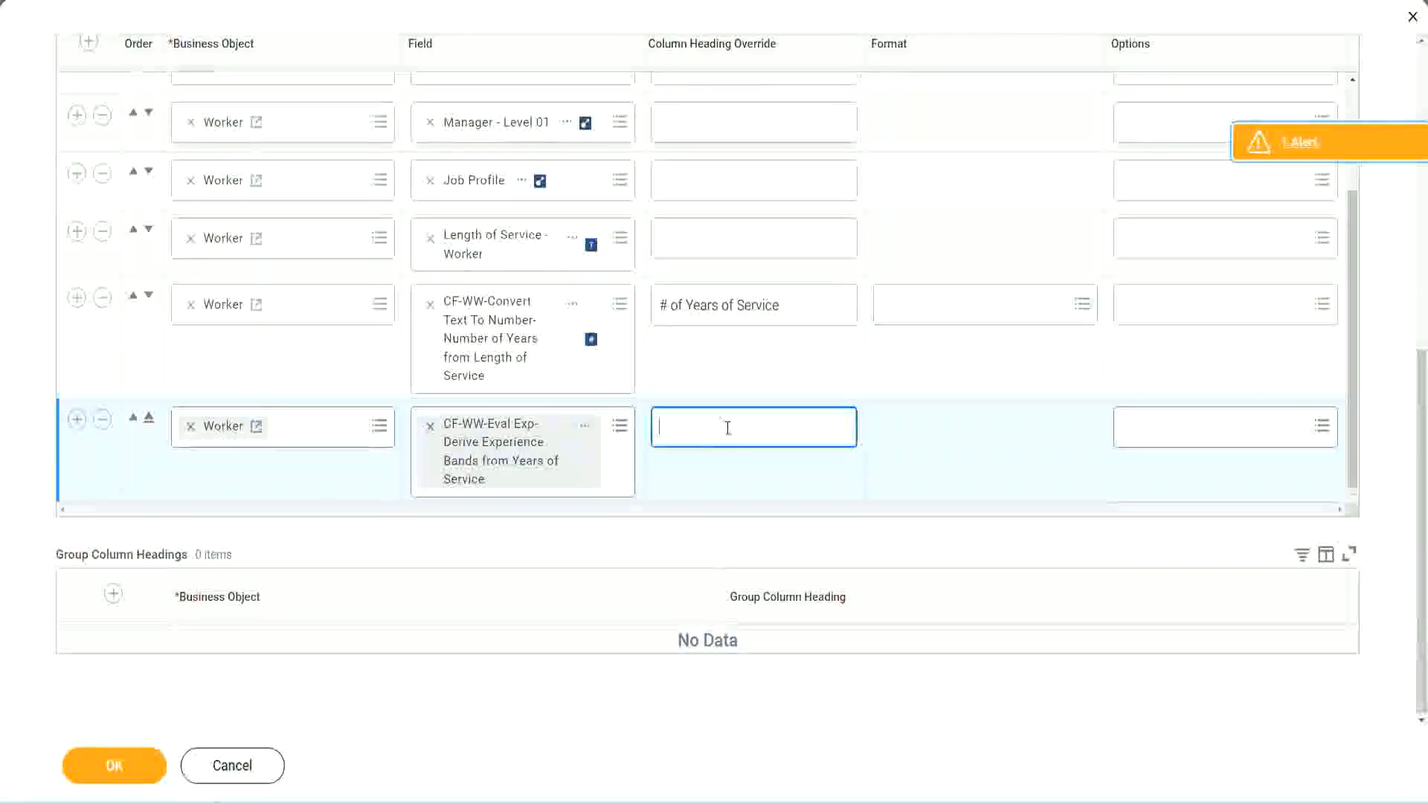
{"action": "type", "text": "E"}
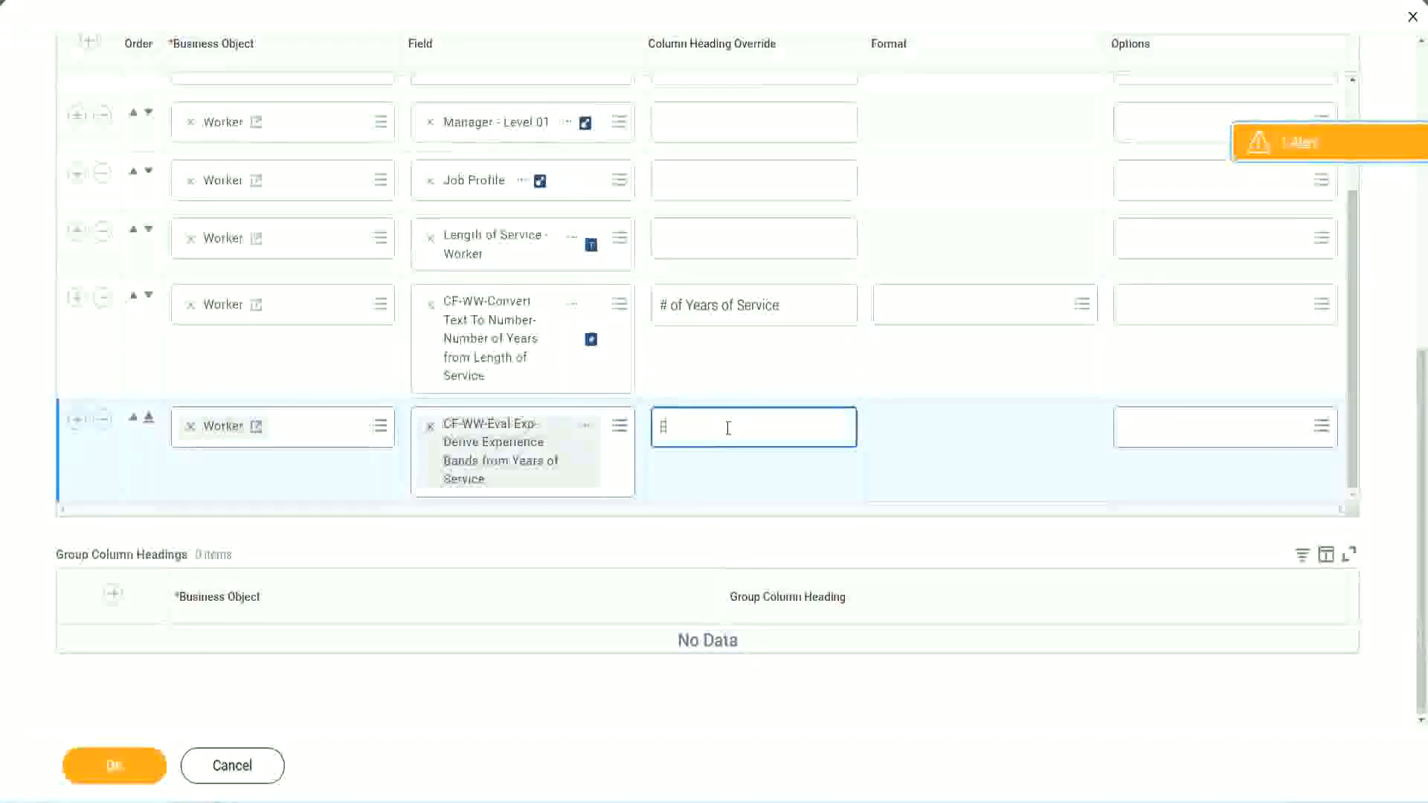
{"action": "type", "text": "xperience Bands"}
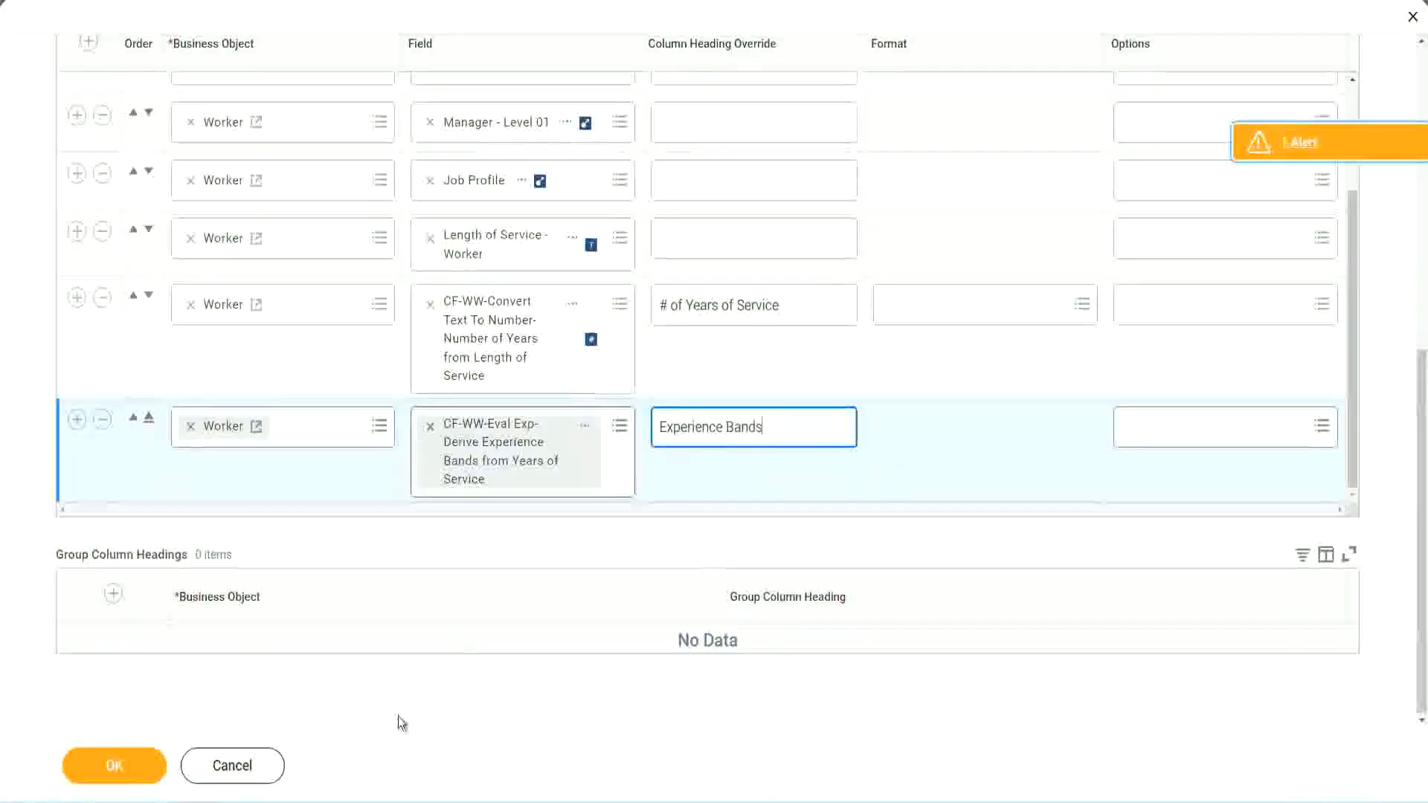
{"action": "left_click", "coordinate": [127, 766]}
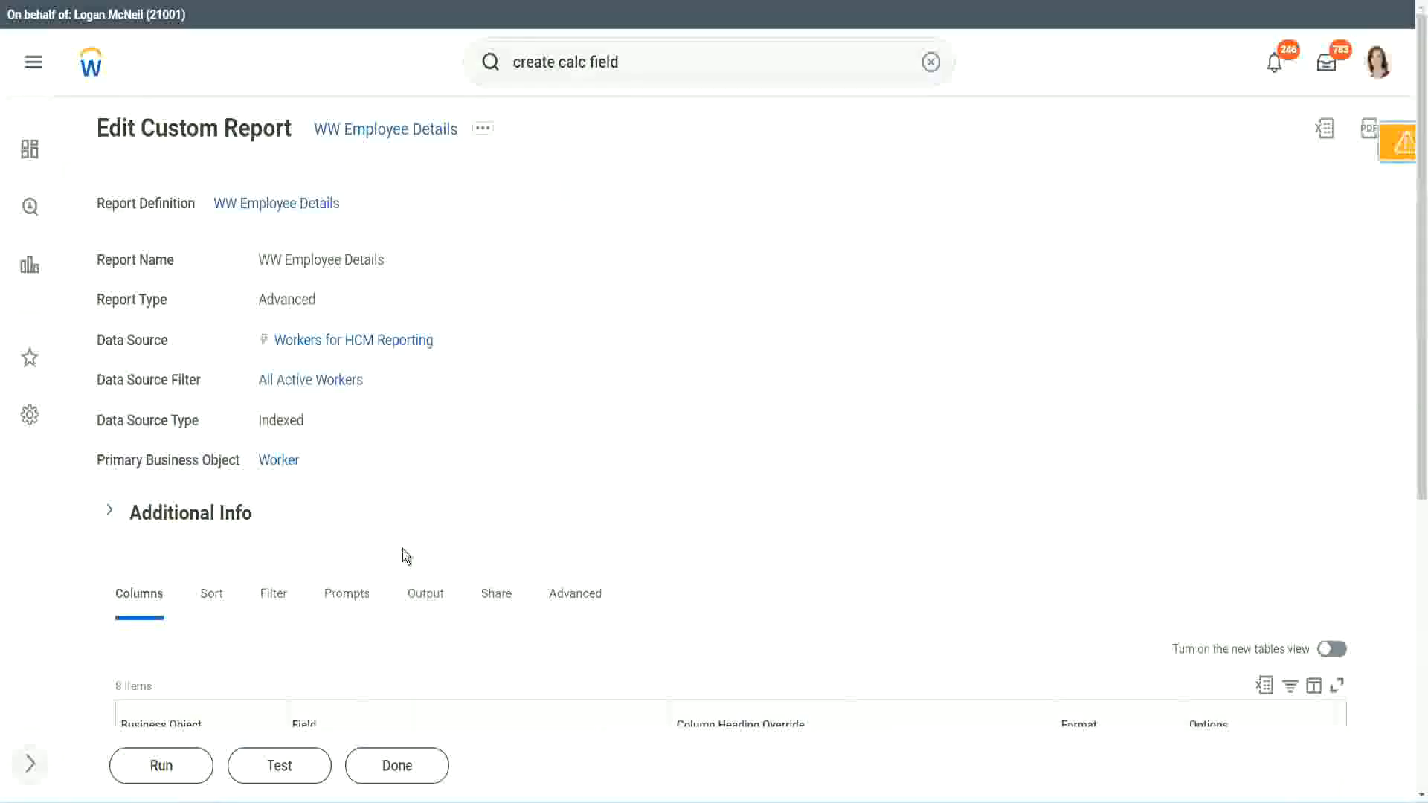
Step: Run the WW Employee Details report with the worker type, employee type and contingent worker type prompts left blank
{"action": "scroll", "coordinate": [445, 503], "scroll_direction": "down", "scroll_amount": 5}
{"action": "left_click", "coordinate": [166, 765]}
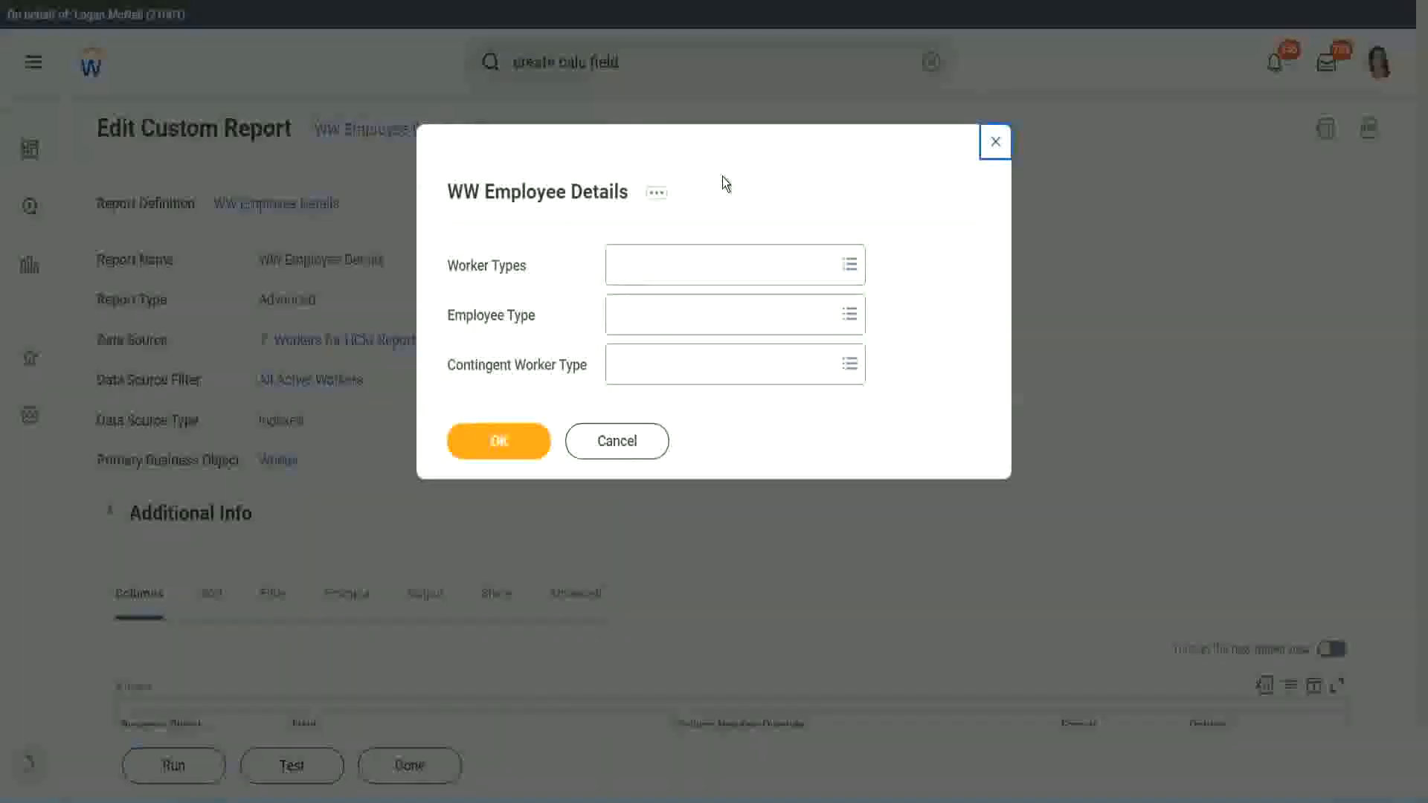
{"action": "left_click", "coordinate": [500, 440]}
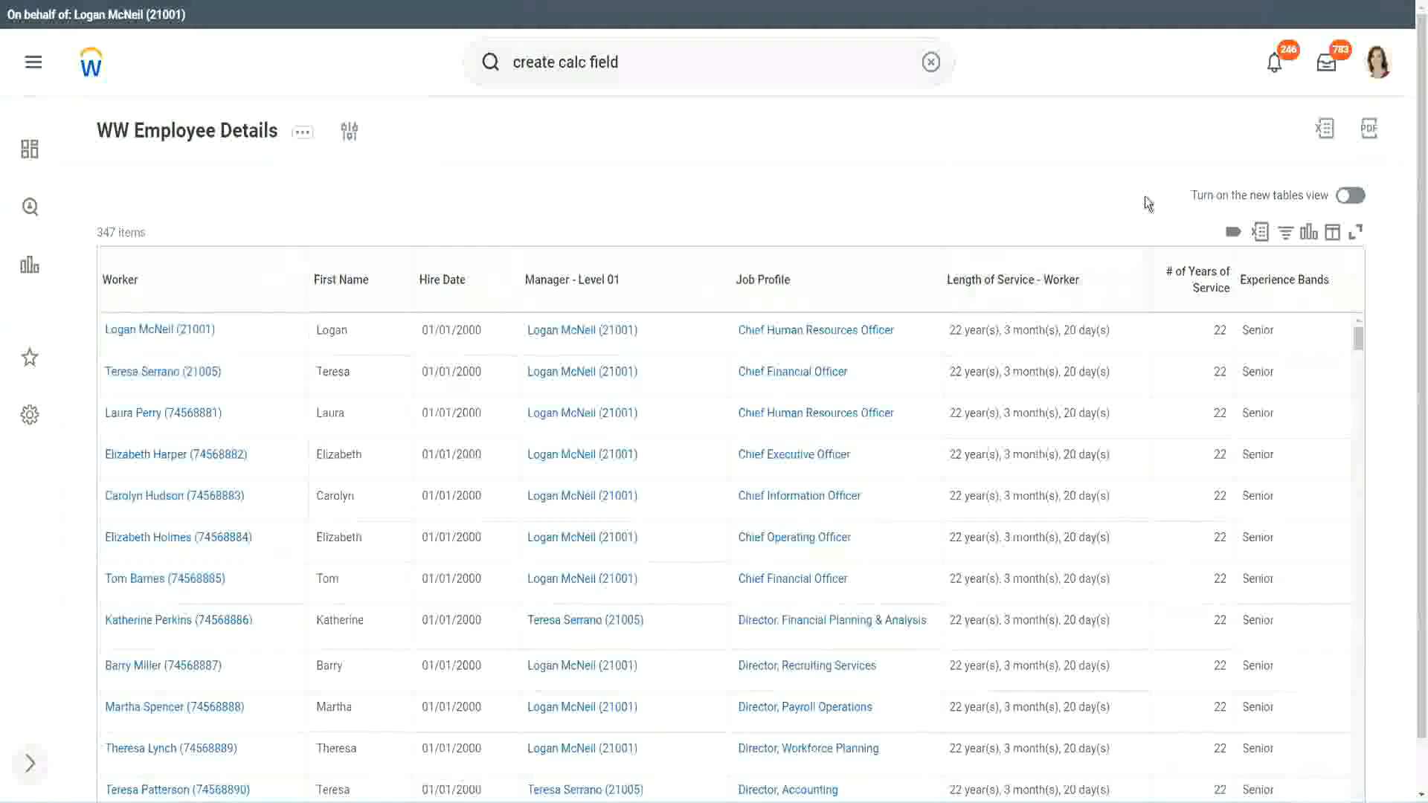
Step: Compare the first report row's years of service and experience band with the 16 - 30 years Senior rule in the Notepad++ notes
{"action": "scroll", "coordinate": [1224, 287], "scroll_direction": "down", "scroll_amount": 1}
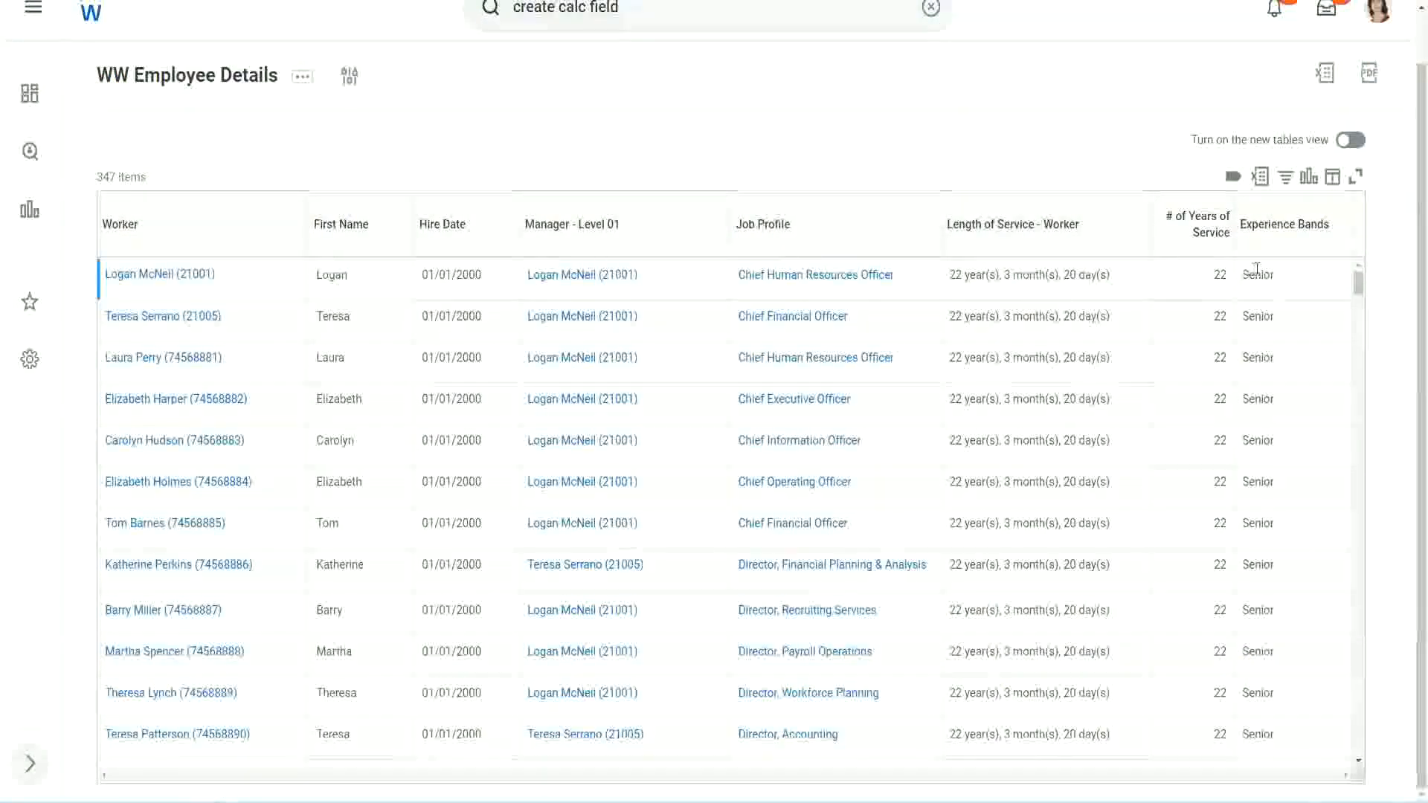
{"action": "double_click", "coordinate": [1220, 275]}
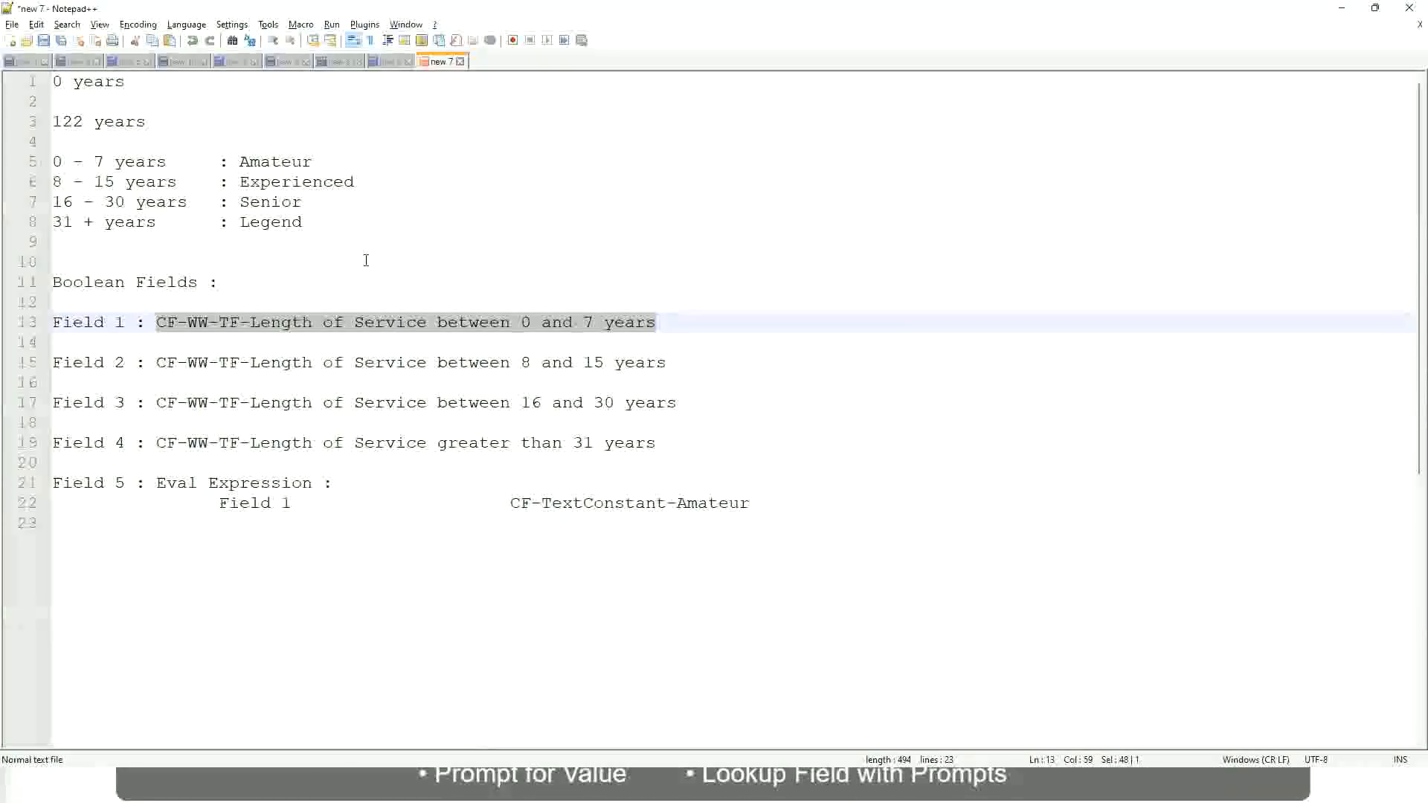
{"action": "left_click", "coordinate": [366, 260]}
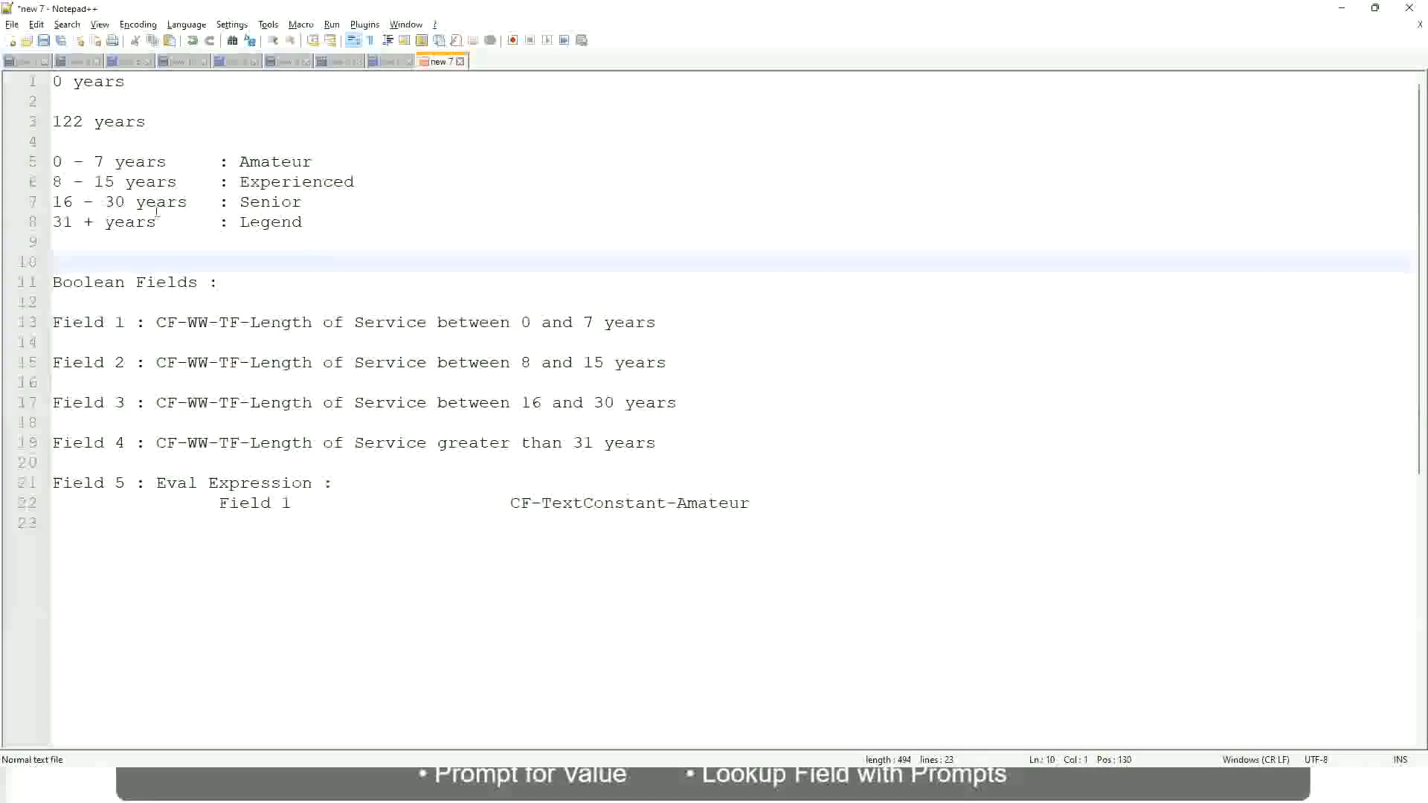
{"action": "left_click", "coordinate": [253, 200]}
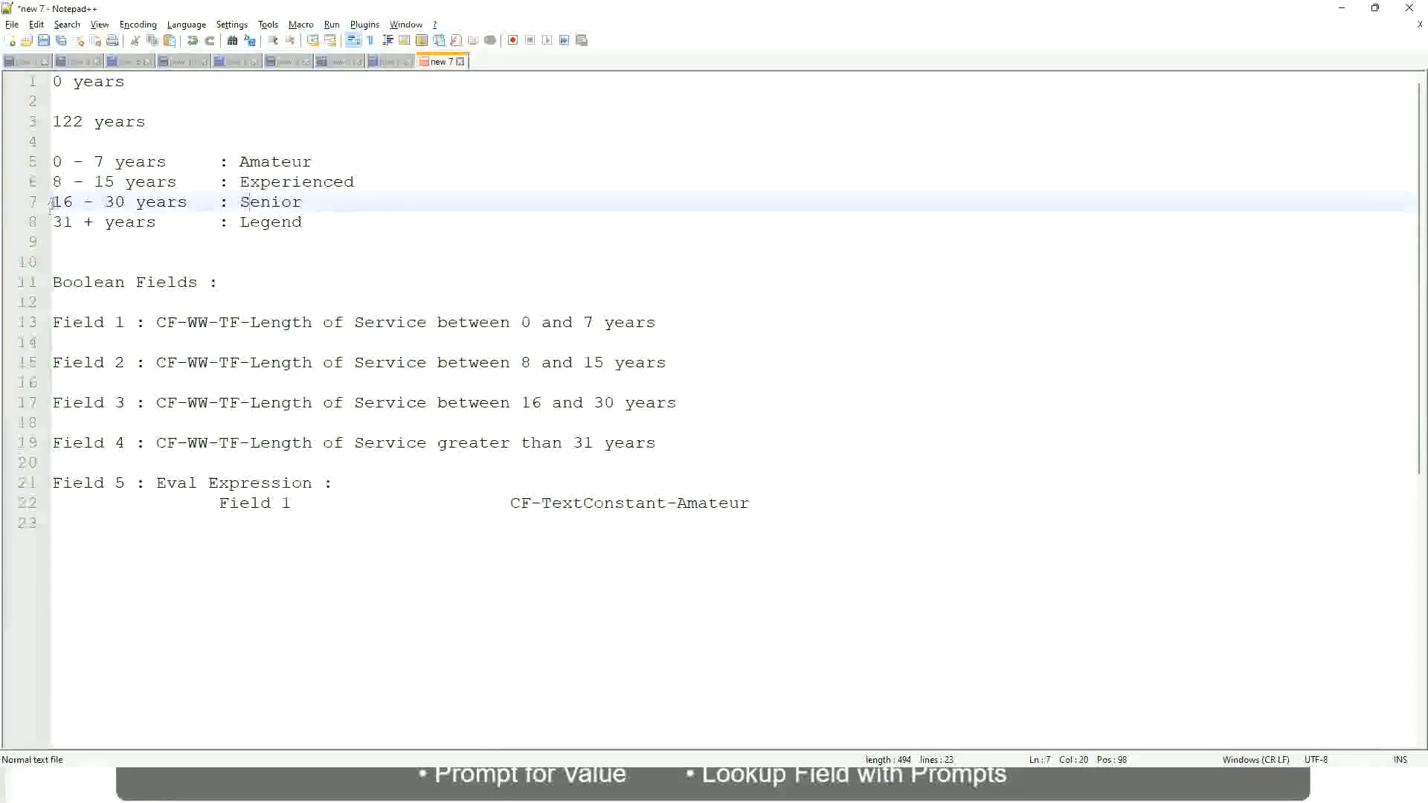
{"action": "left_click_drag", "start_coordinate": [51, 203], "coordinate": [138, 203]}
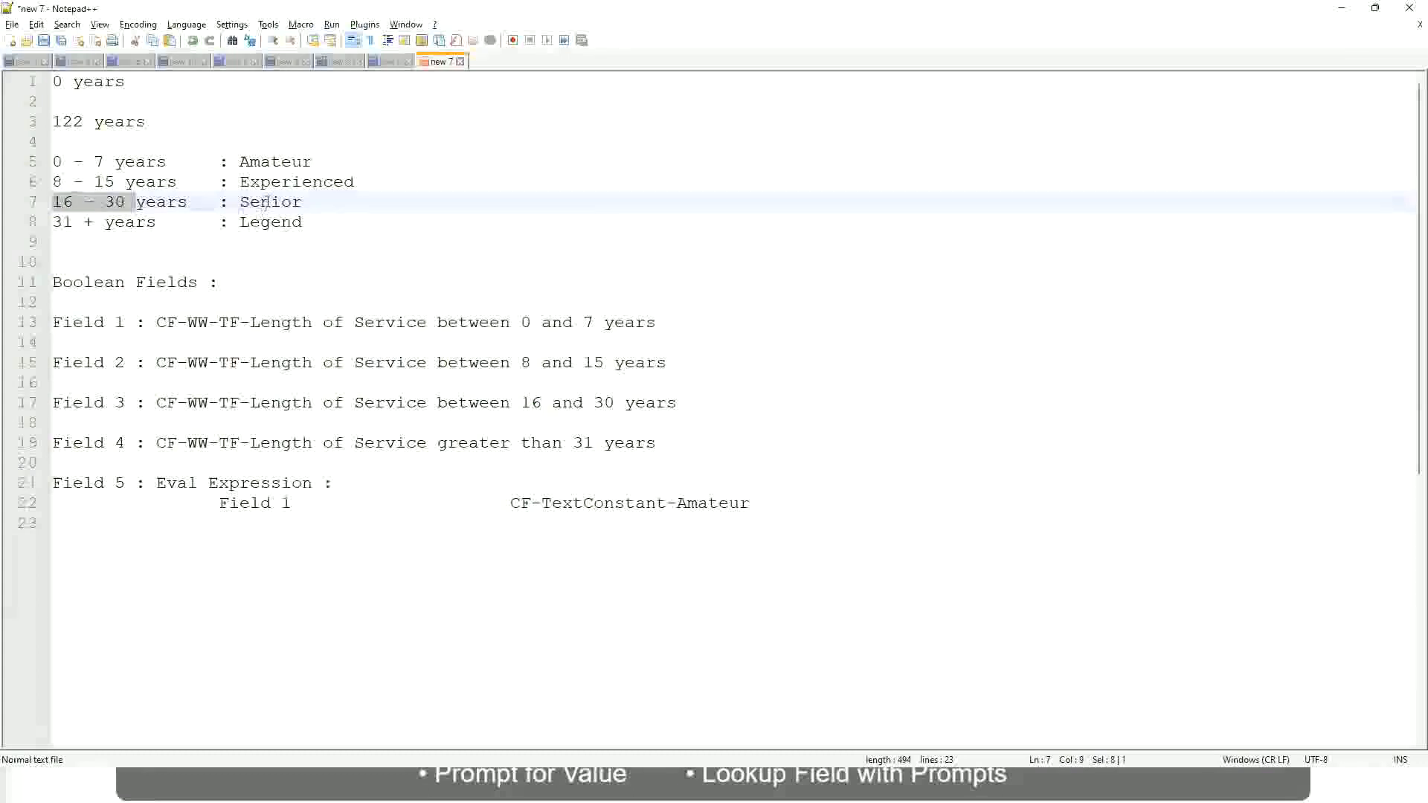
{"action": "double_click", "coordinate": [265, 203]}
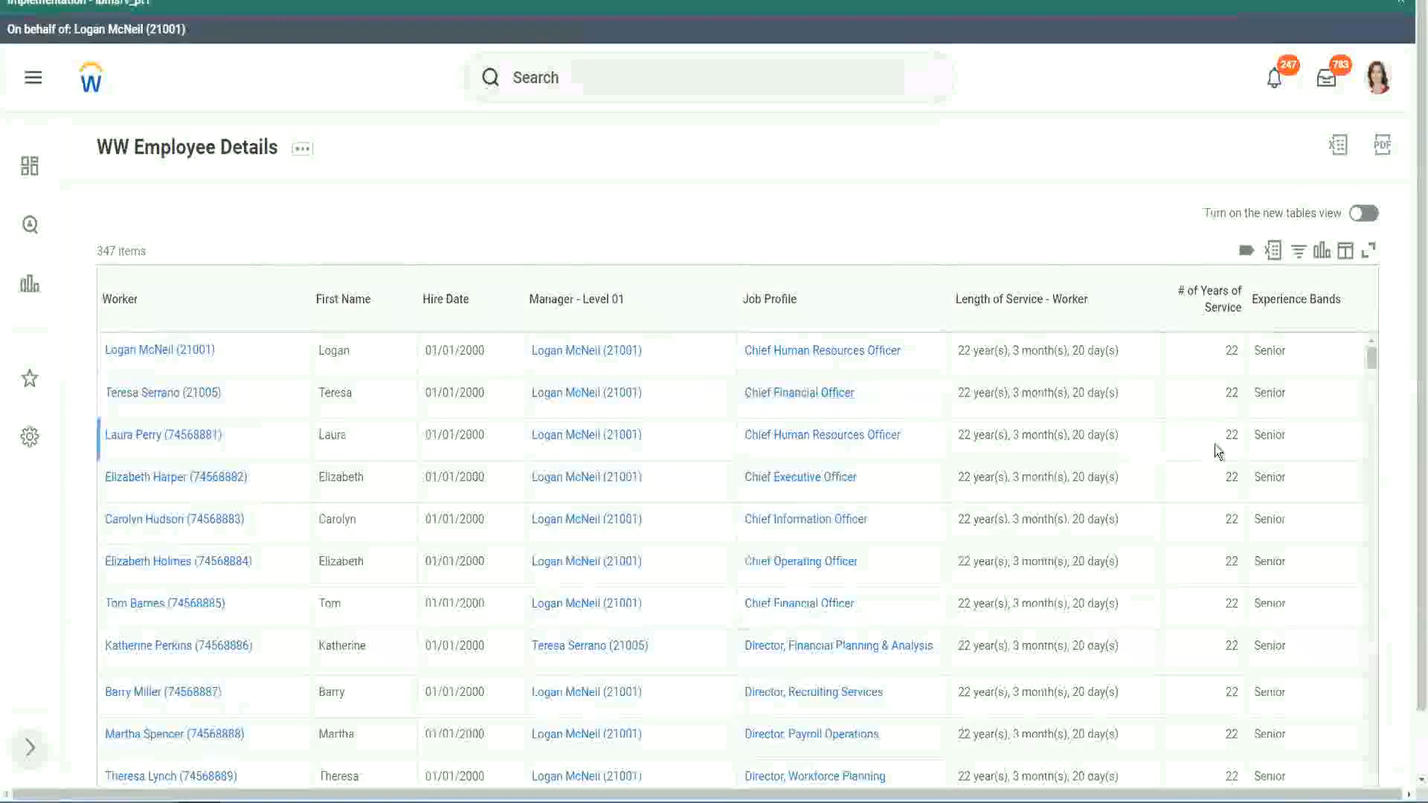
Step: Back in the Workday report, check the years of service against the Experience Bands values across the worker rows
{"action": "scroll", "coordinate": [1227, 451], "scroll_direction": "down", "scroll_amount": 2}
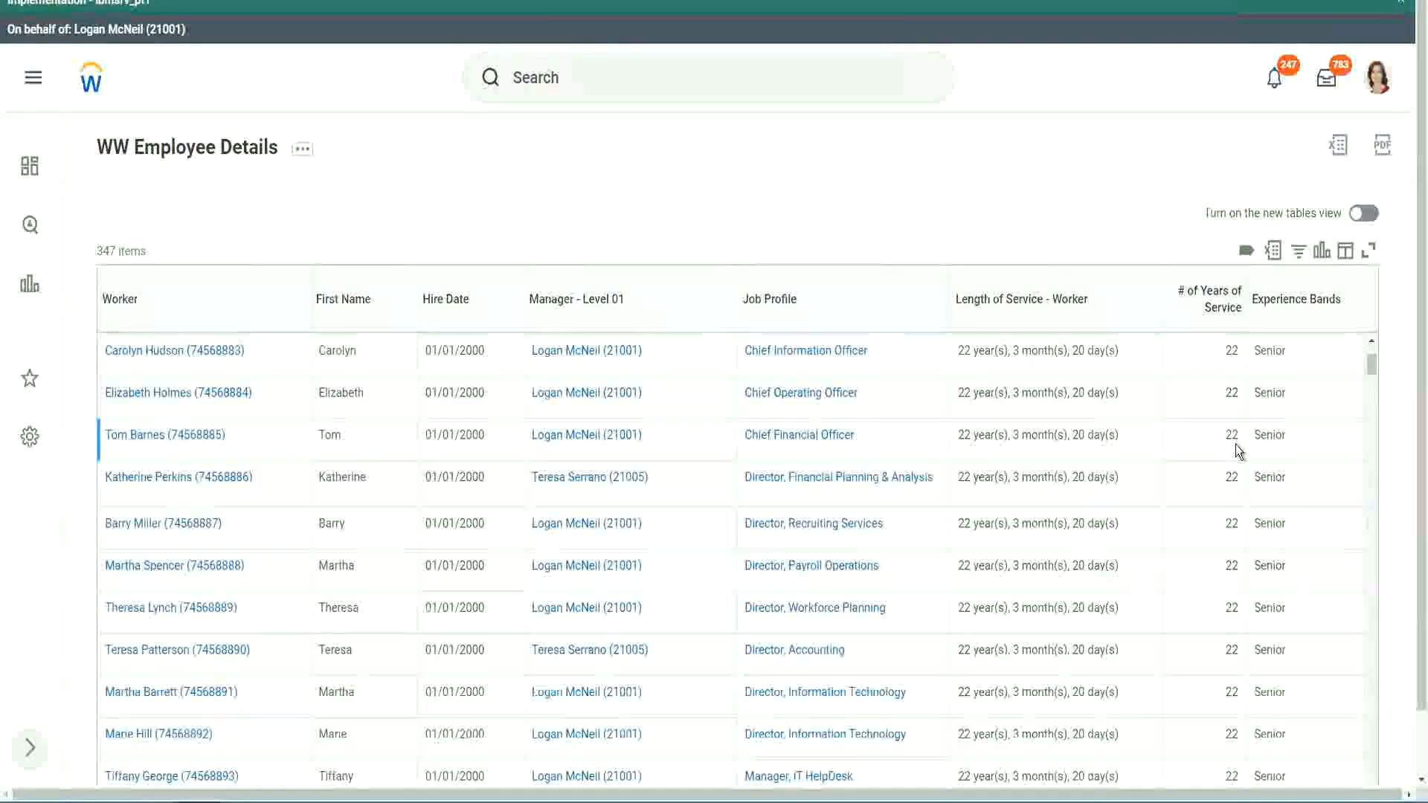
{"action": "scroll", "coordinate": [1235, 452], "scroll_direction": "down", "scroll_amount": 5}
{"action": "scroll", "coordinate": [1248, 496], "scroll_direction": "down", "scroll_amount": 5}
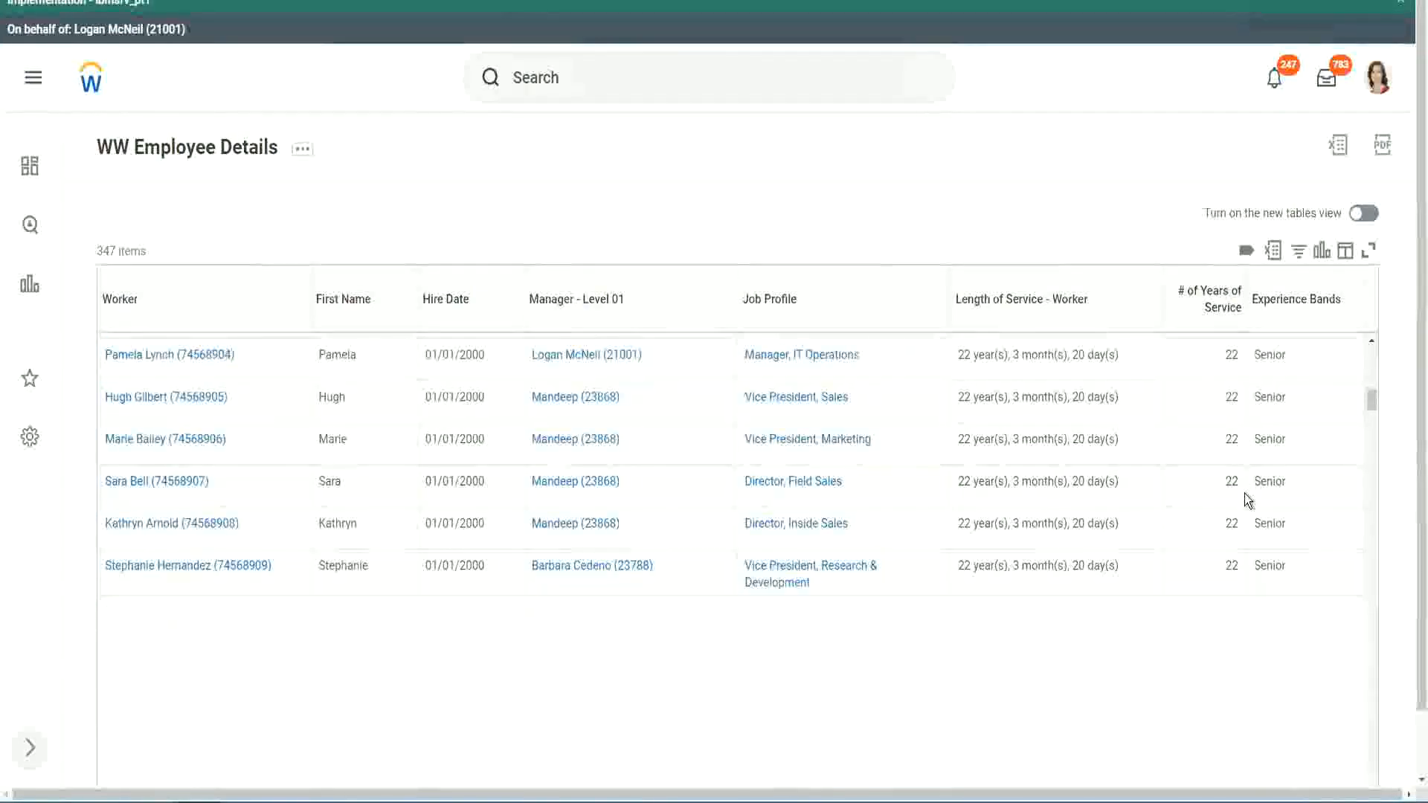
{"action": "scroll", "coordinate": [1257, 506], "scroll_direction": "down", "scroll_amount": 1}
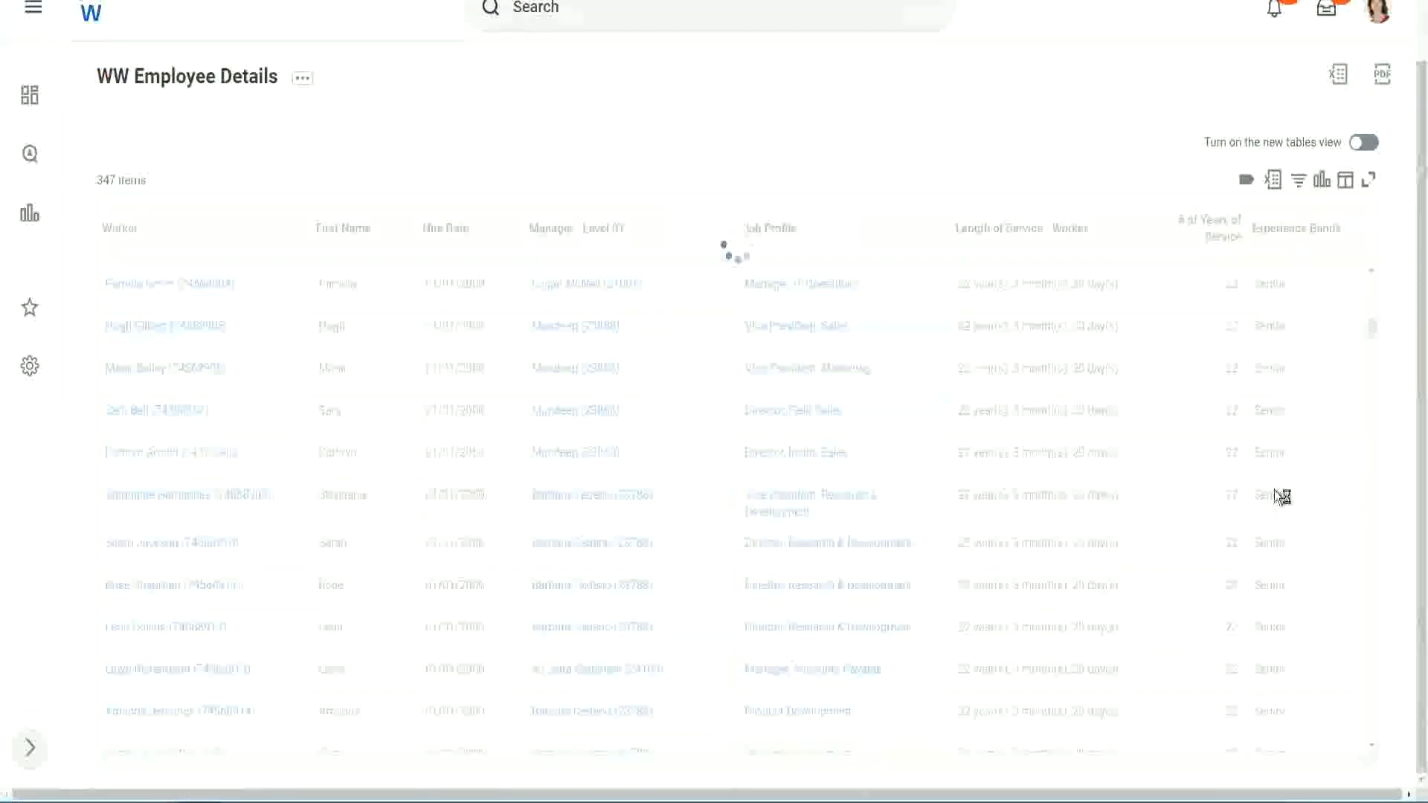
{"action": "scroll", "coordinate": [1322, 424], "scroll_direction": "down", "scroll_amount": 5}
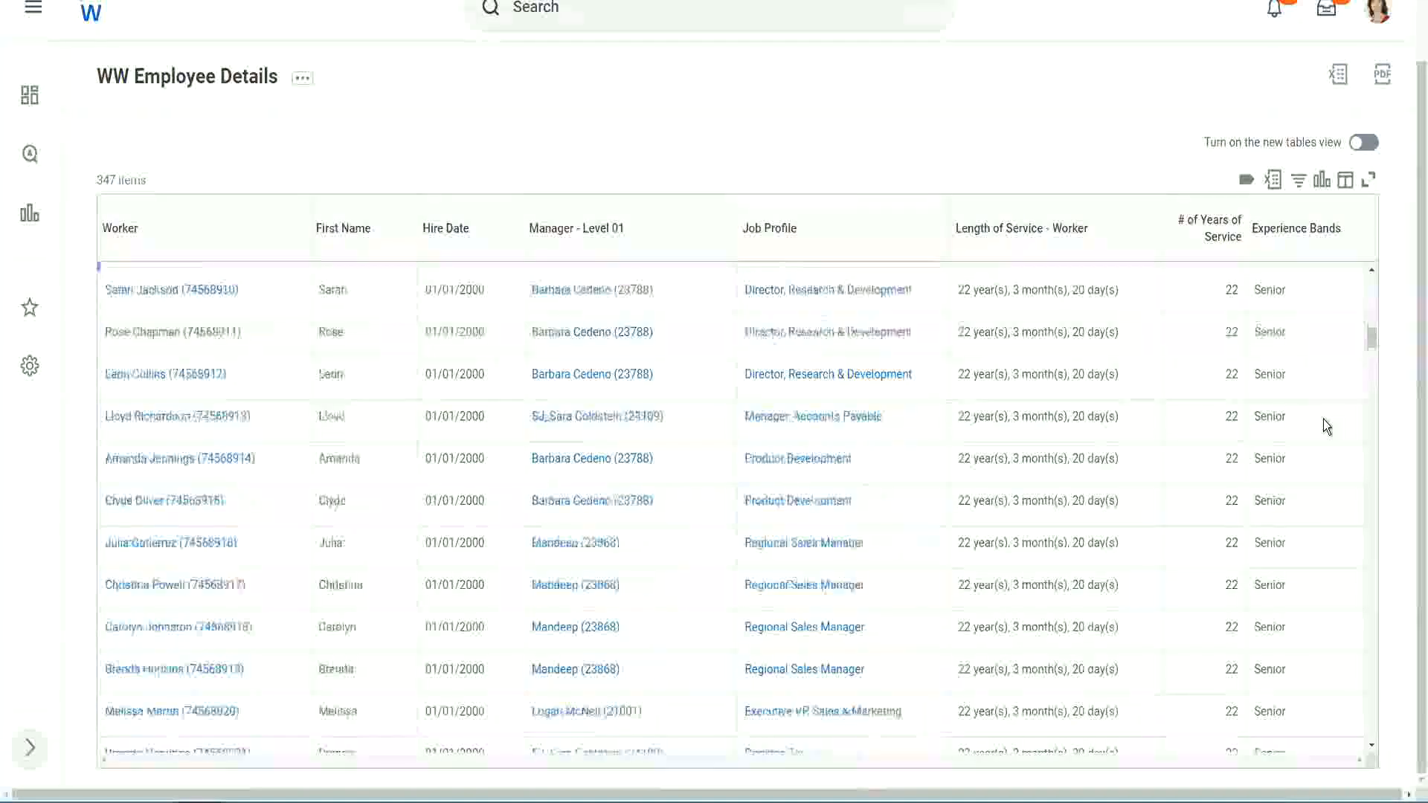
{"action": "scroll", "coordinate": [1323, 419], "scroll_direction": "down", "scroll_amount": 3}
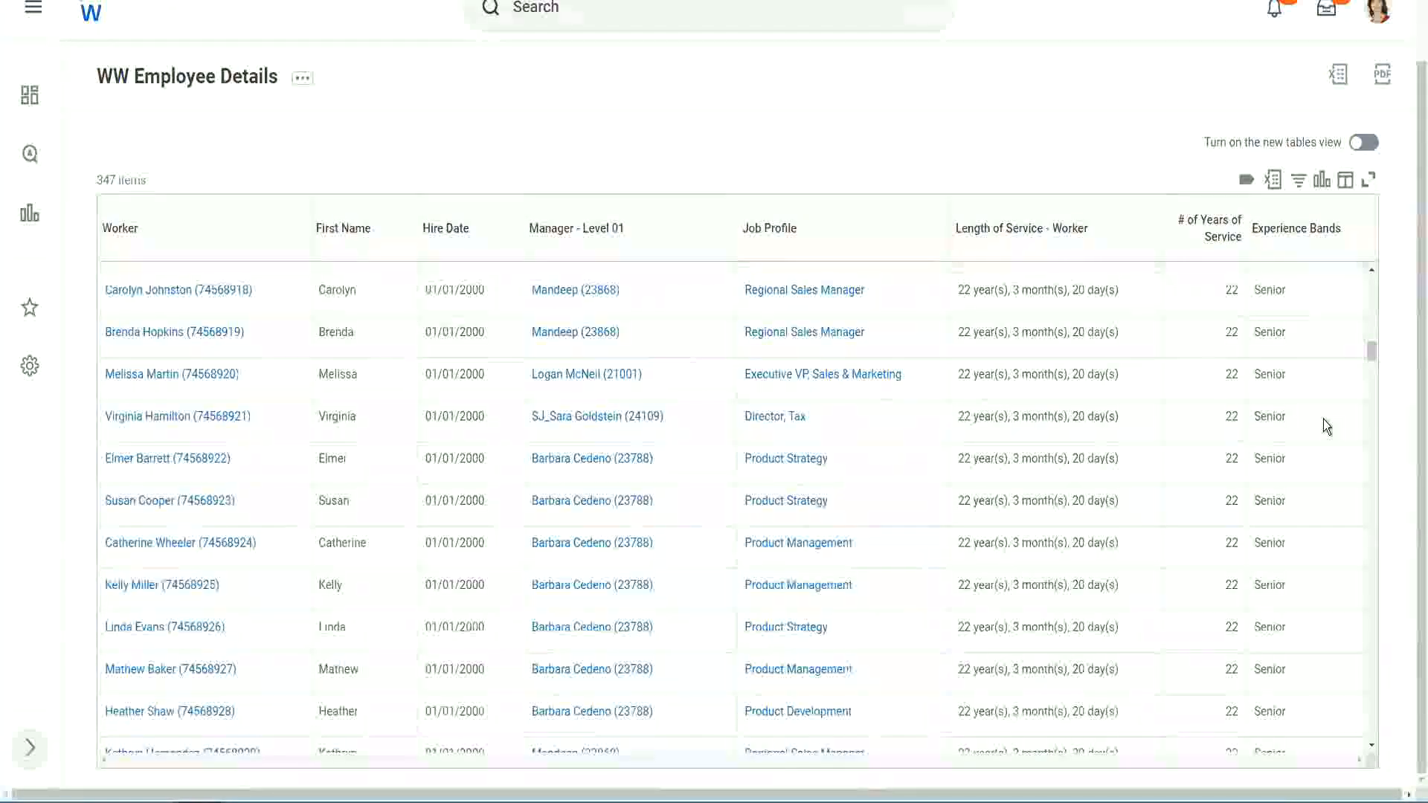
{"action": "scroll", "coordinate": [1323, 418], "scroll_direction": "down", "scroll_amount": 5}
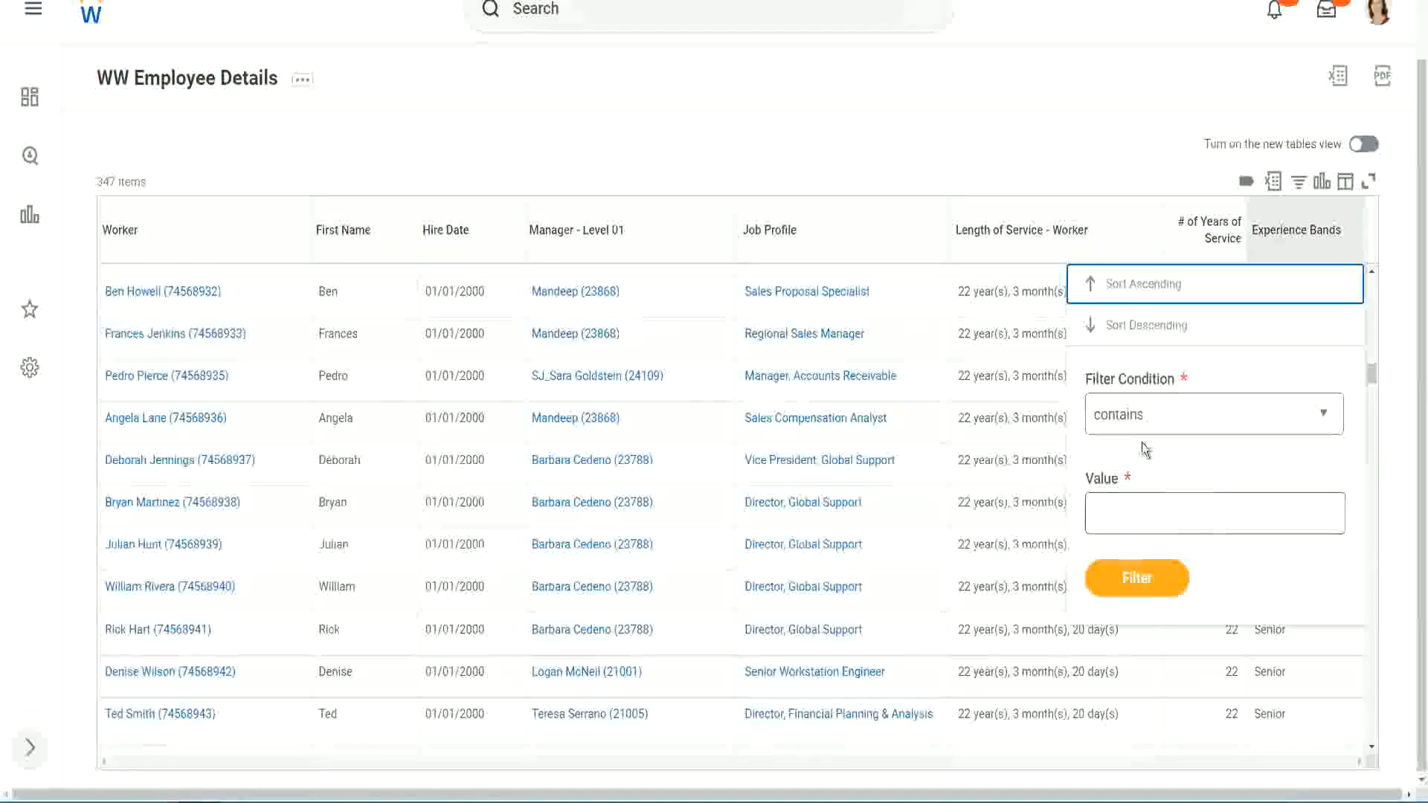
Step: Filter the Experience Bands column for values containing Amateur
{"action": "left_click", "coordinate": [1131, 500]}
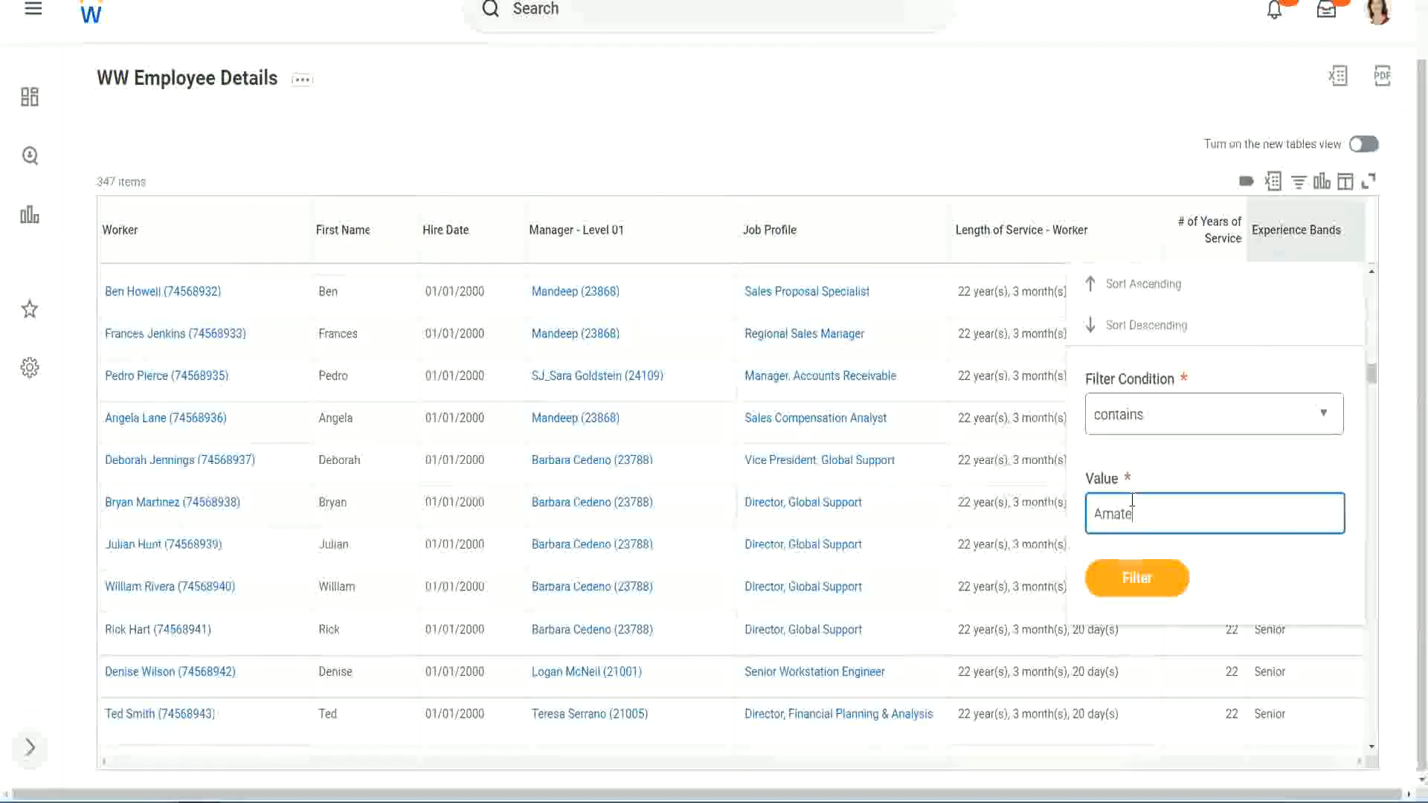
{"action": "type", "text": "Amateur"}
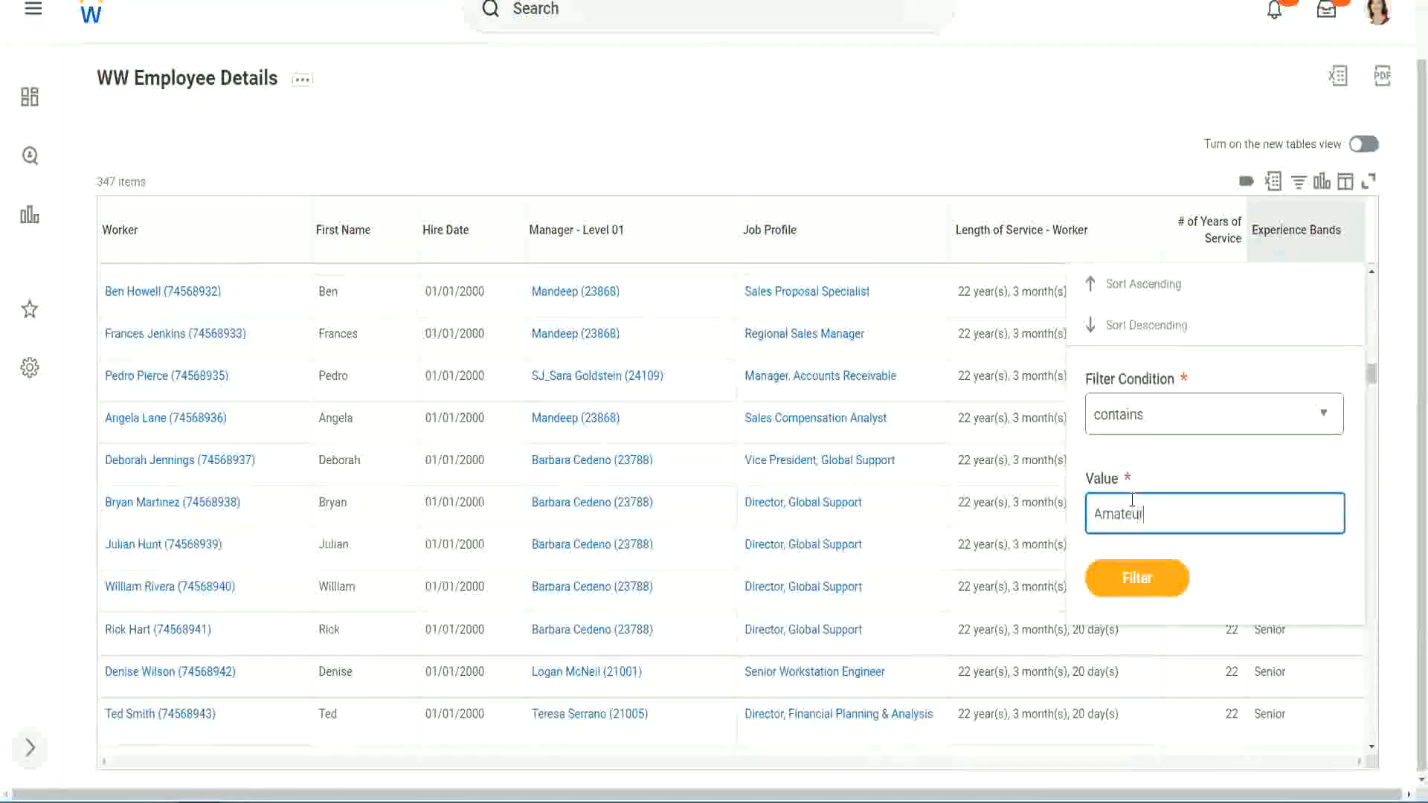
{"action": "left_click", "coordinate": [1127, 587]}
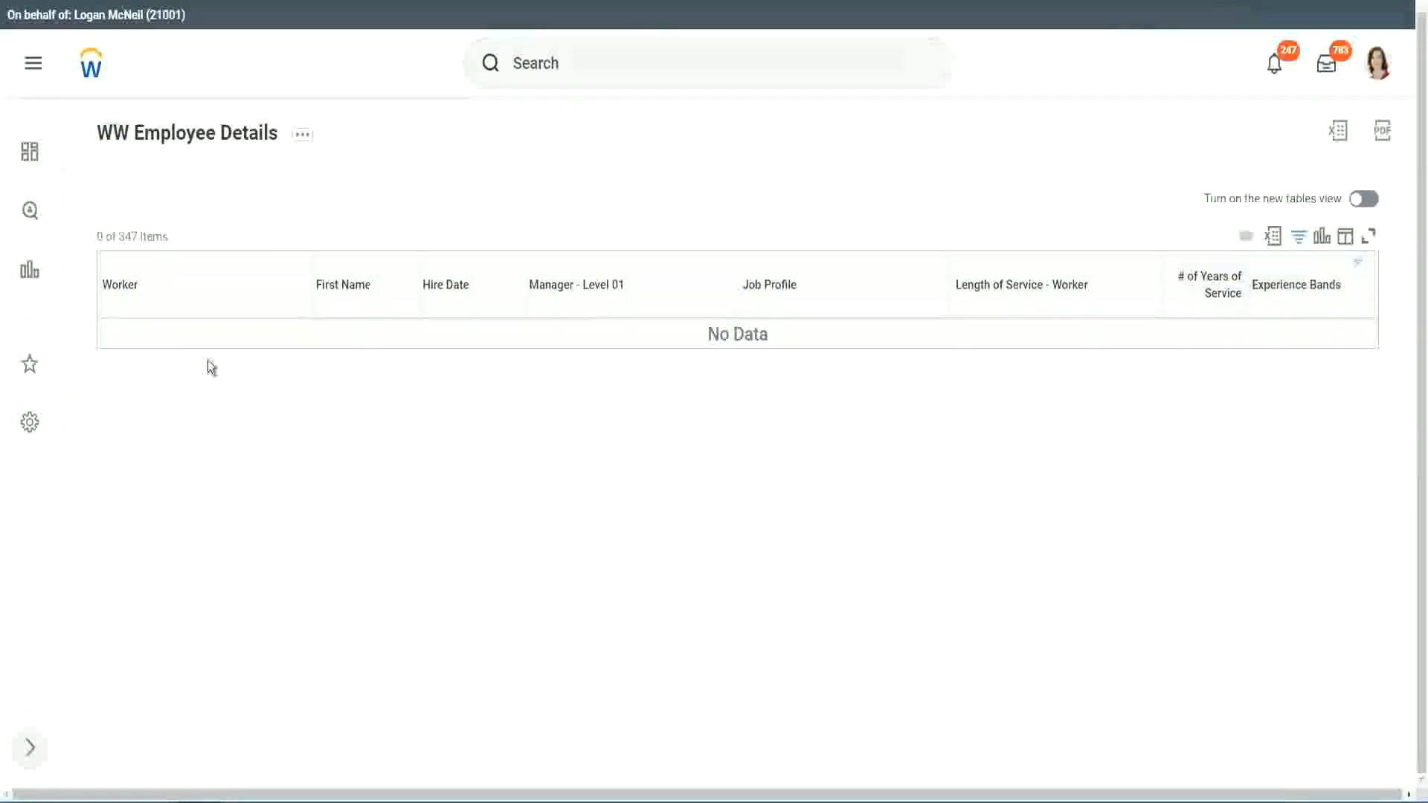
Step: Change the Experience Bands filter value to Legend and scan the filtered rows
{"action": "left_click", "coordinate": [1292, 286]}
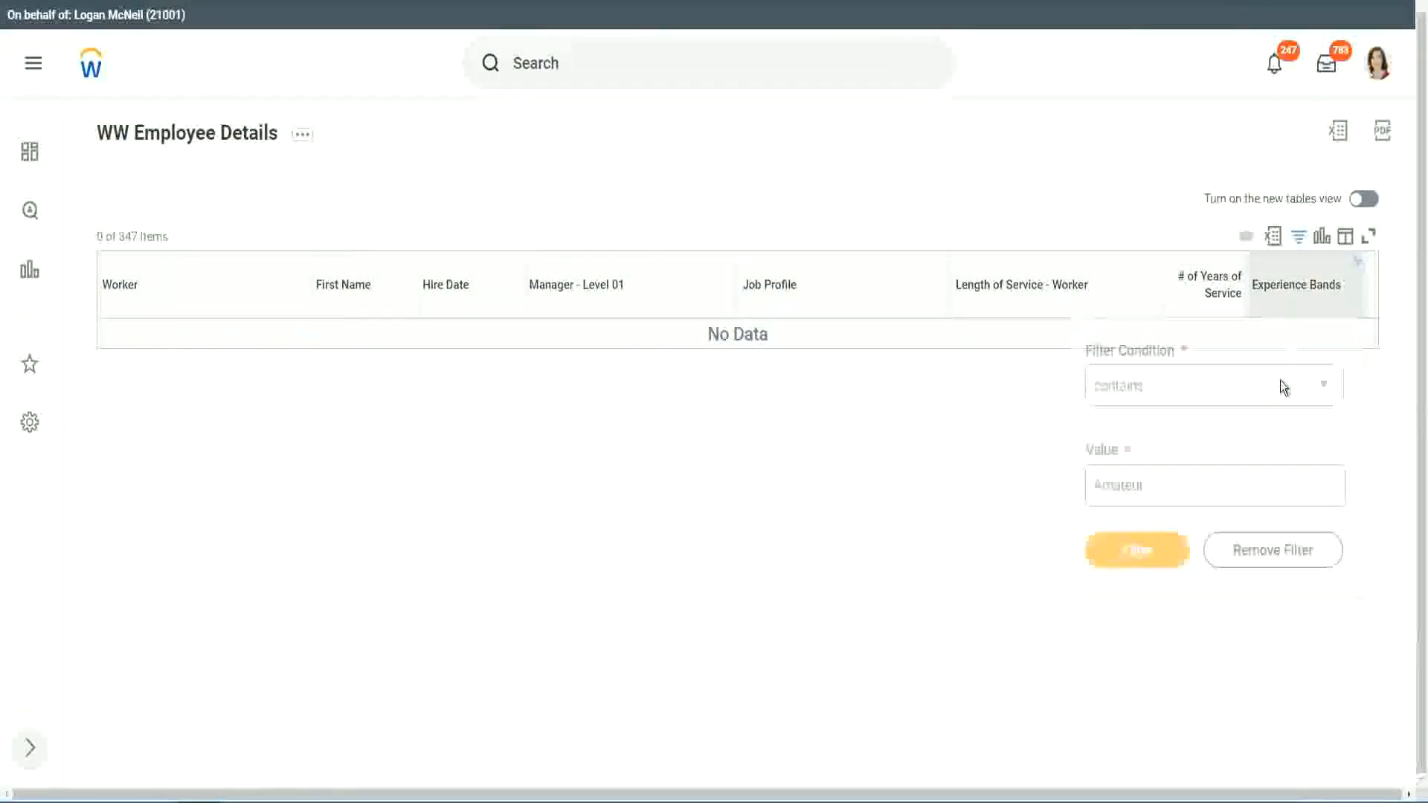
{"action": "left_click_drag", "start_coordinate": [1154, 480], "coordinate": [1020, 488]}
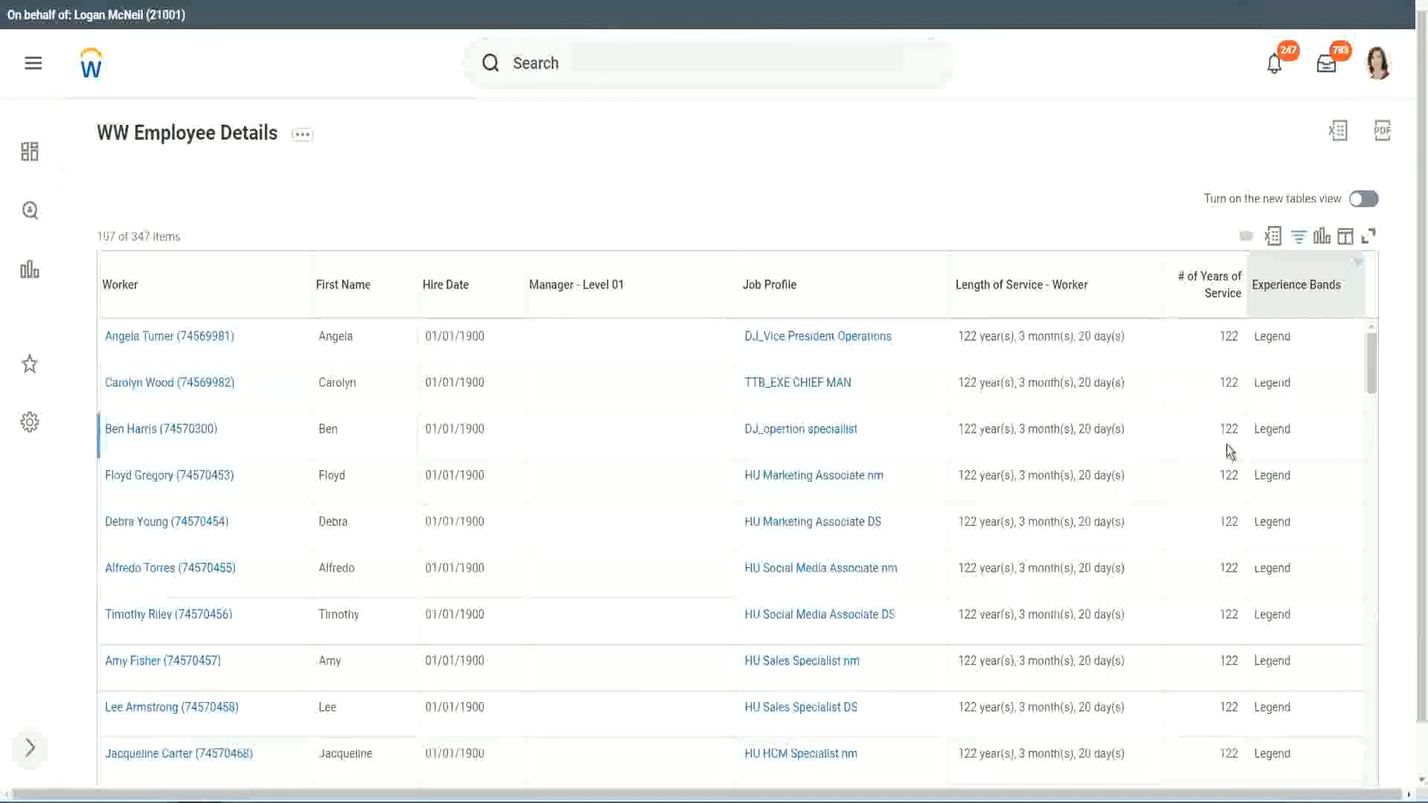
{"action": "scroll", "coordinate": [1228, 451], "scroll_direction": "down", "scroll_amount": 15}
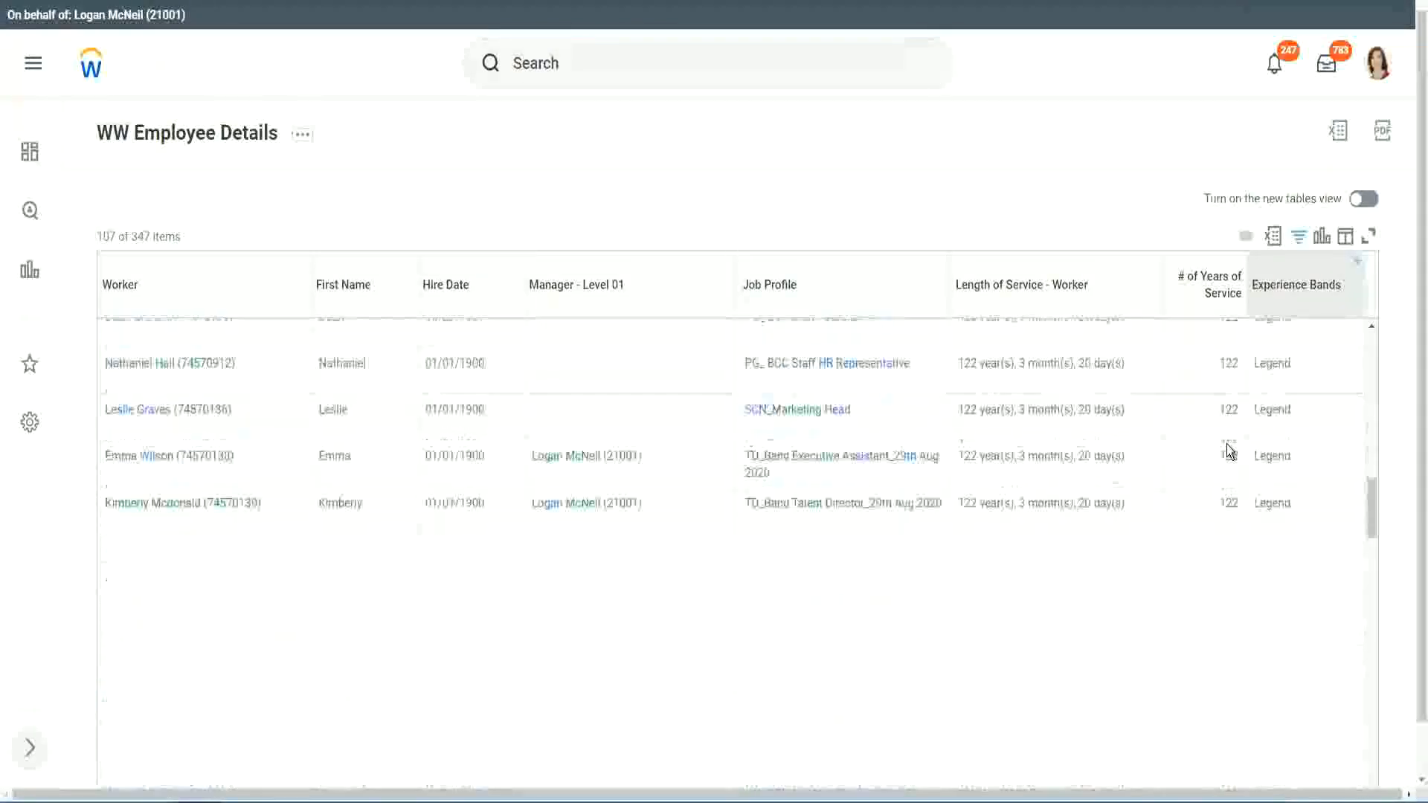
{"action": "scroll", "coordinate": [1227, 446], "scroll_direction": "down", "scroll_amount": 2}
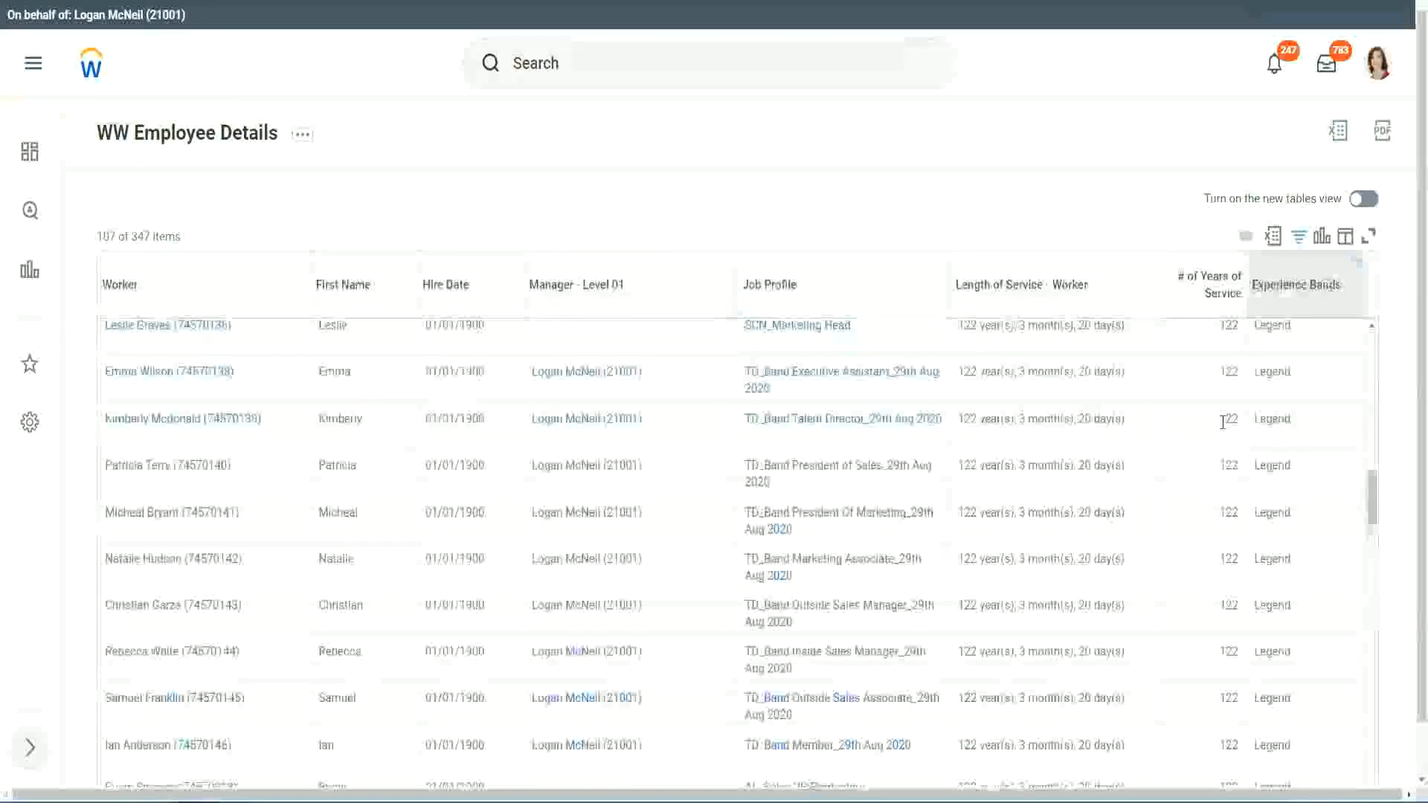
{"action": "scroll", "coordinate": [1223, 424], "scroll_direction": "down", "scroll_amount": 10}
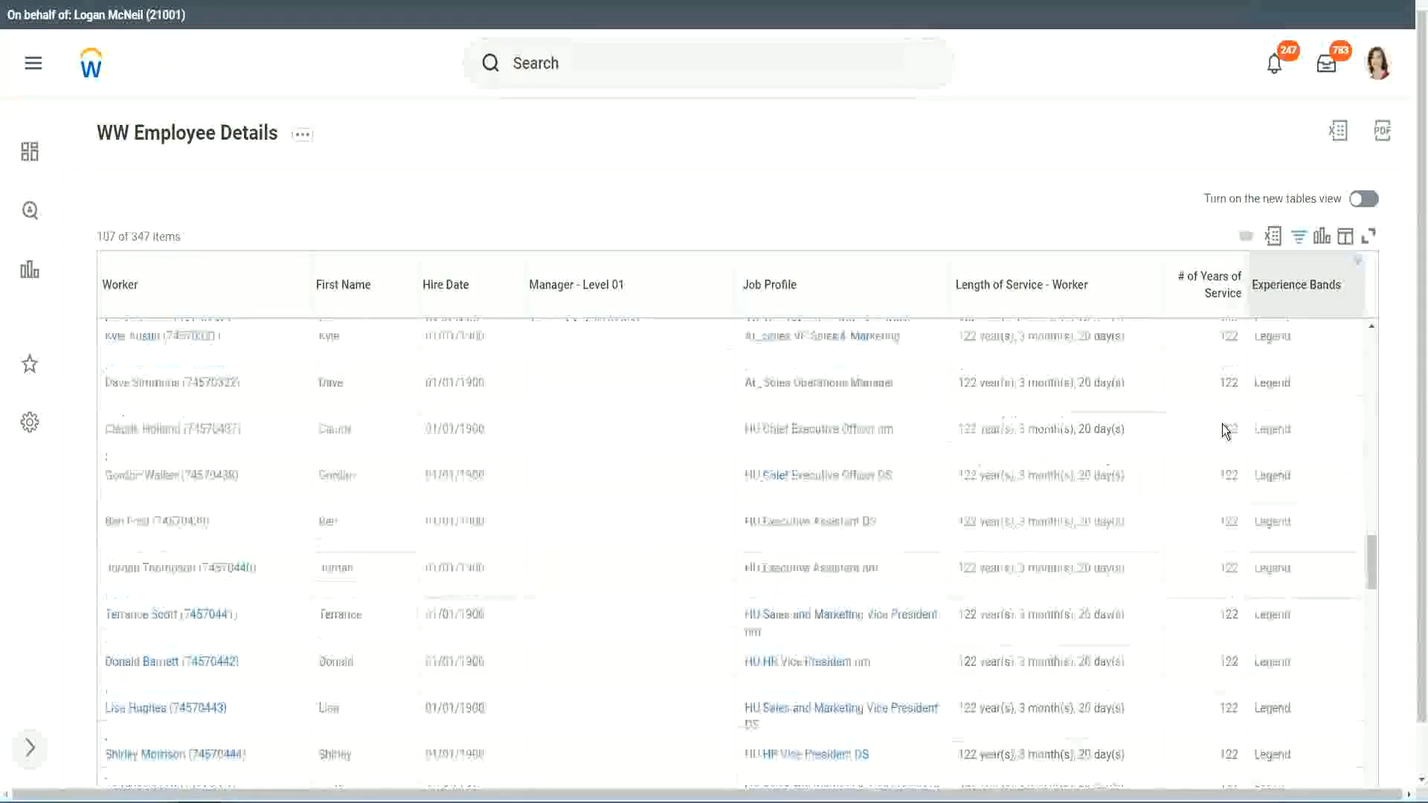
Step: Examine the hire dates and years of service of the Legend rows through to the end of the list
{"action": "double_click", "coordinate": [470, 585]}
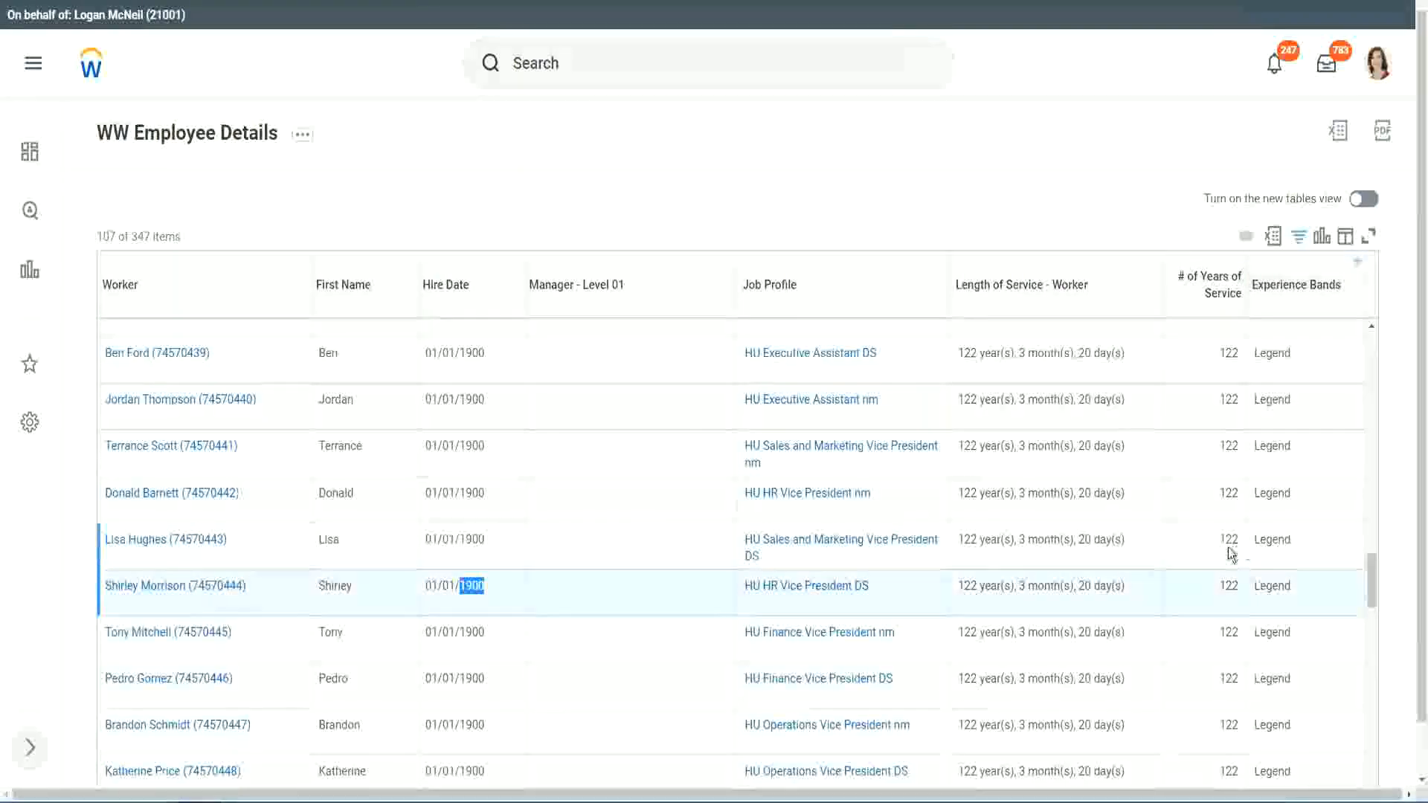
{"action": "scroll", "coordinate": [1216, 558], "scroll_direction": "down", "scroll_amount": 2}
{"action": "scroll", "coordinate": [1215, 559], "scroll_direction": "down", "scroll_amount": 3}
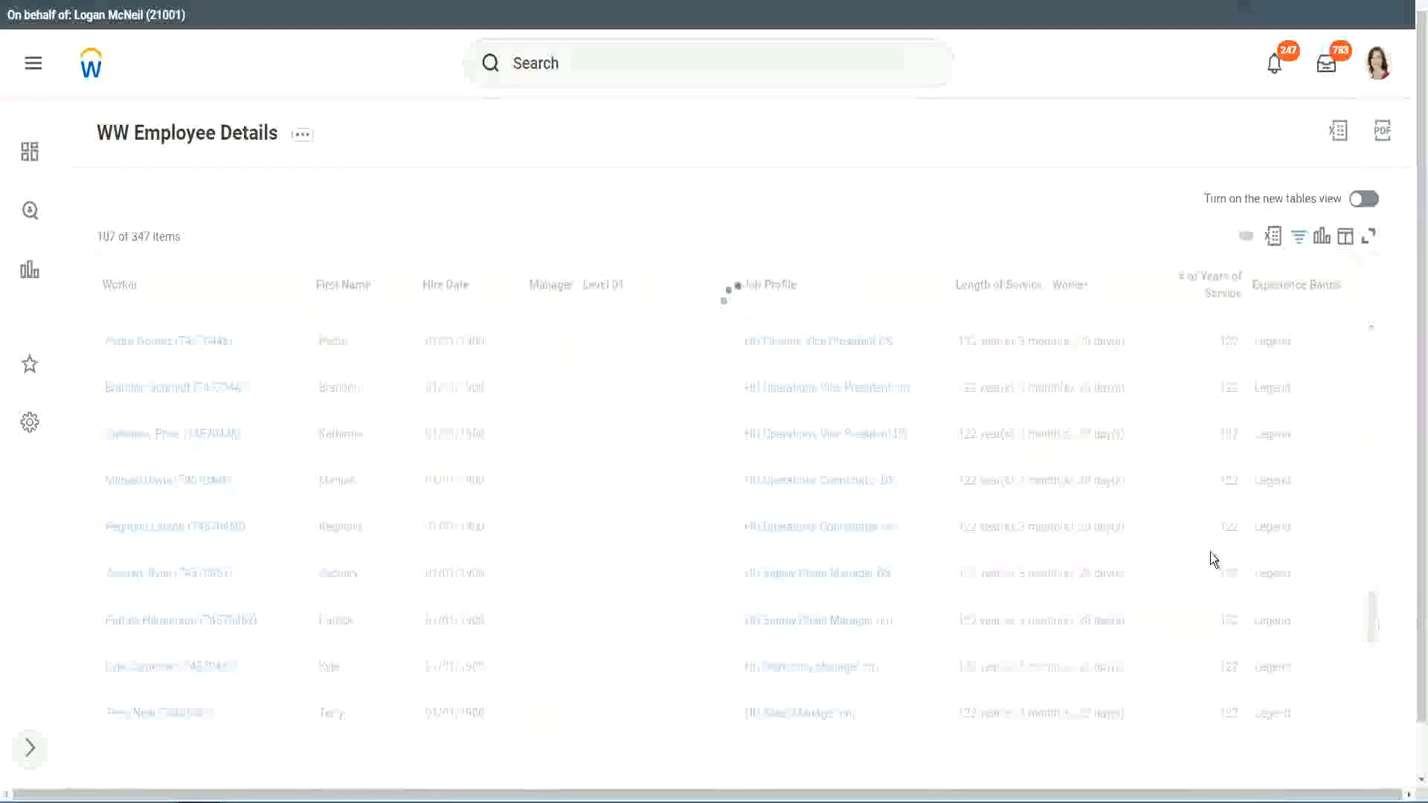
{"action": "scroll", "coordinate": [1210, 559], "scroll_direction": "down", "scroll_amount": 3}
{"action": "scroll", "coordinate": [1210, 552], "scroll_direction": "down", "scroll_amount": 10}
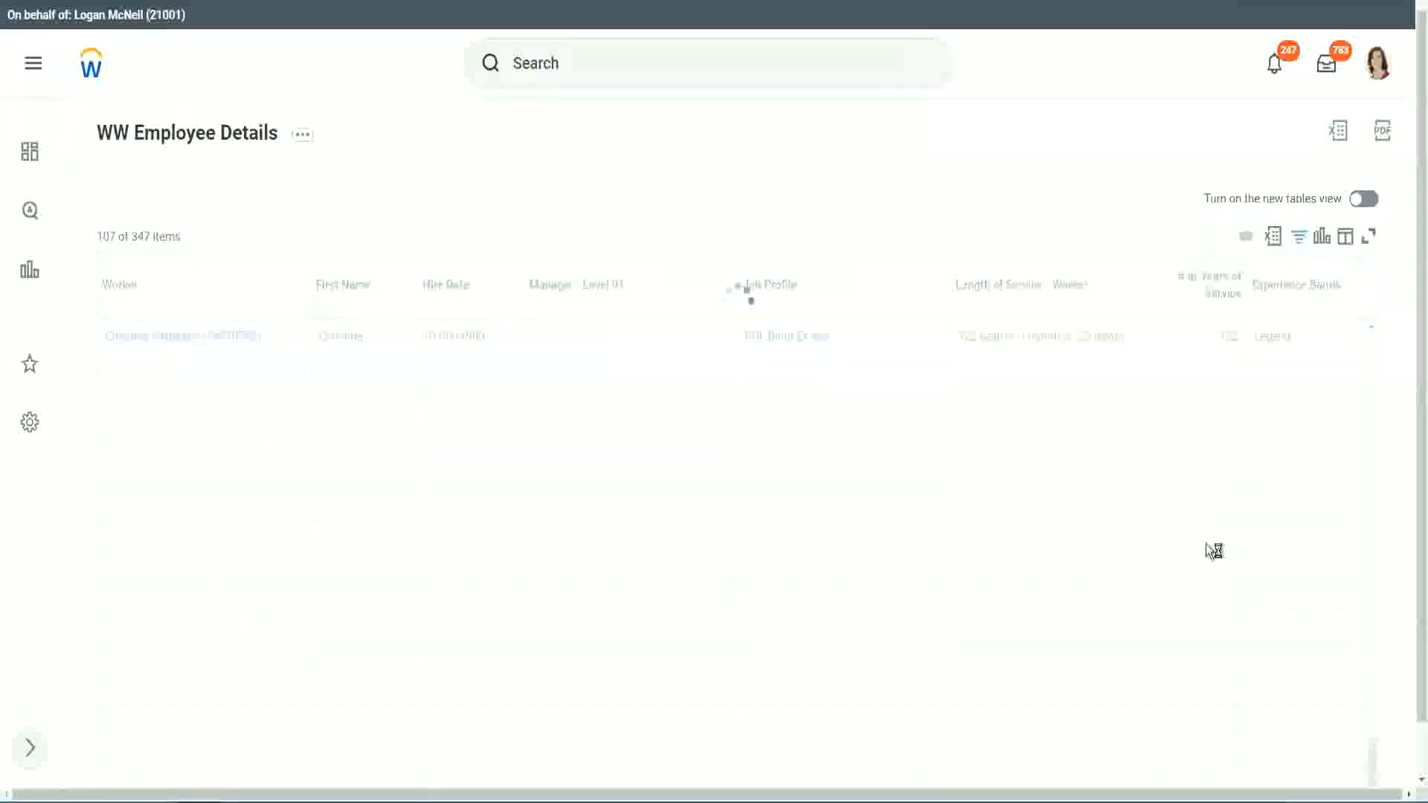
{"action": "scroll", "coordinate": [1191, 490], "scroll_direction": "down", "scroll_amount": 5}
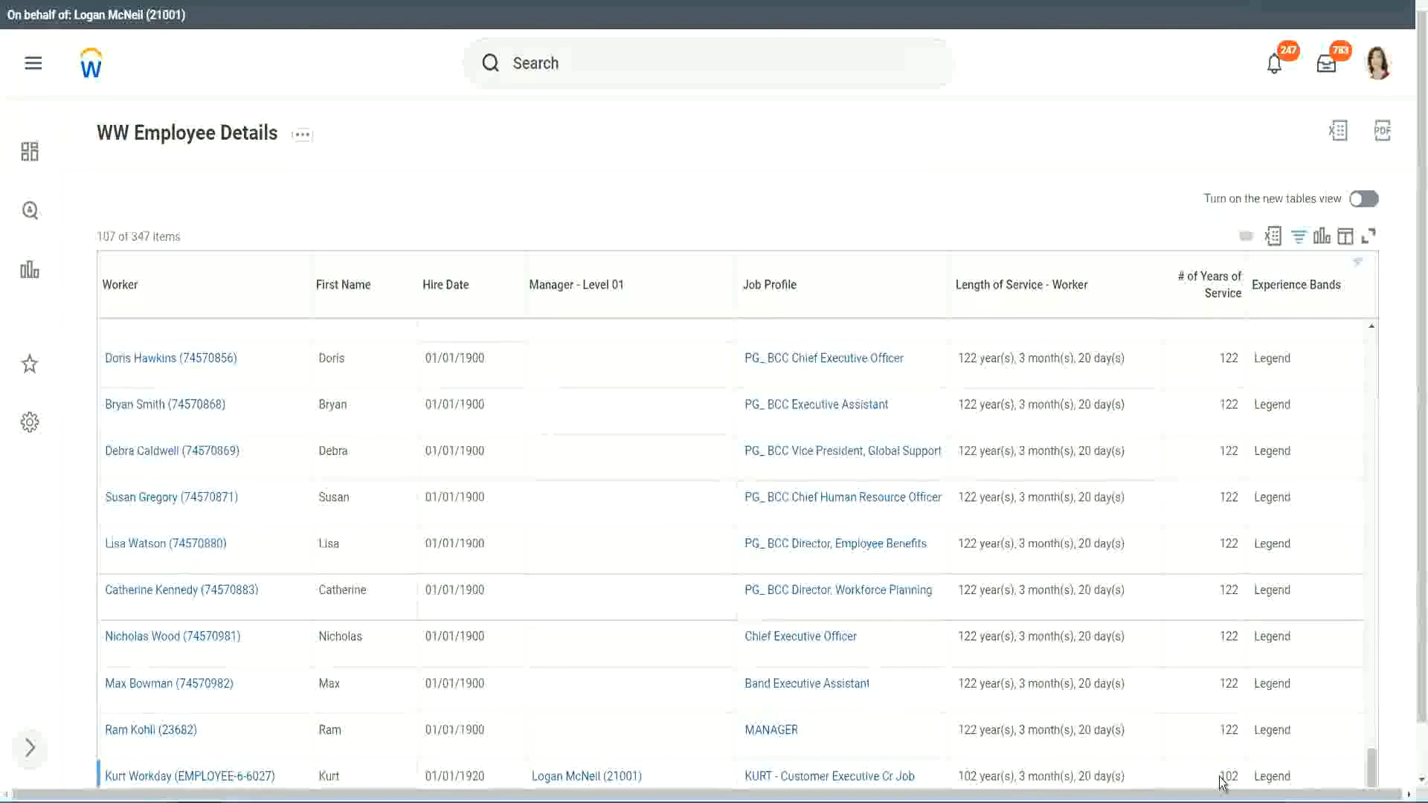
{"action": "double_click", "coordinate": [1227, 763]}
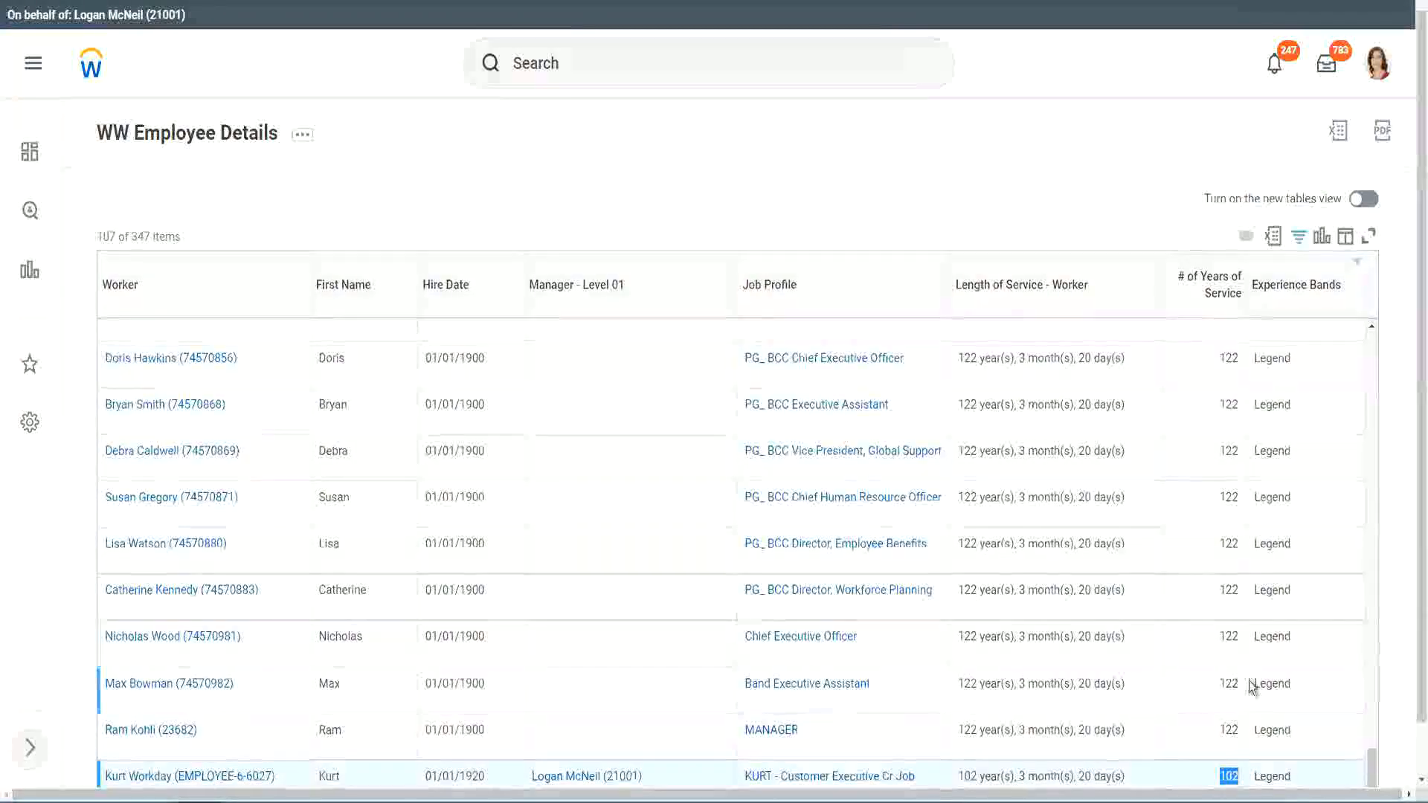
{"action": "left_click_drag", "start_coordinate": [1228, 637], "coordinate": [1239, 637]}
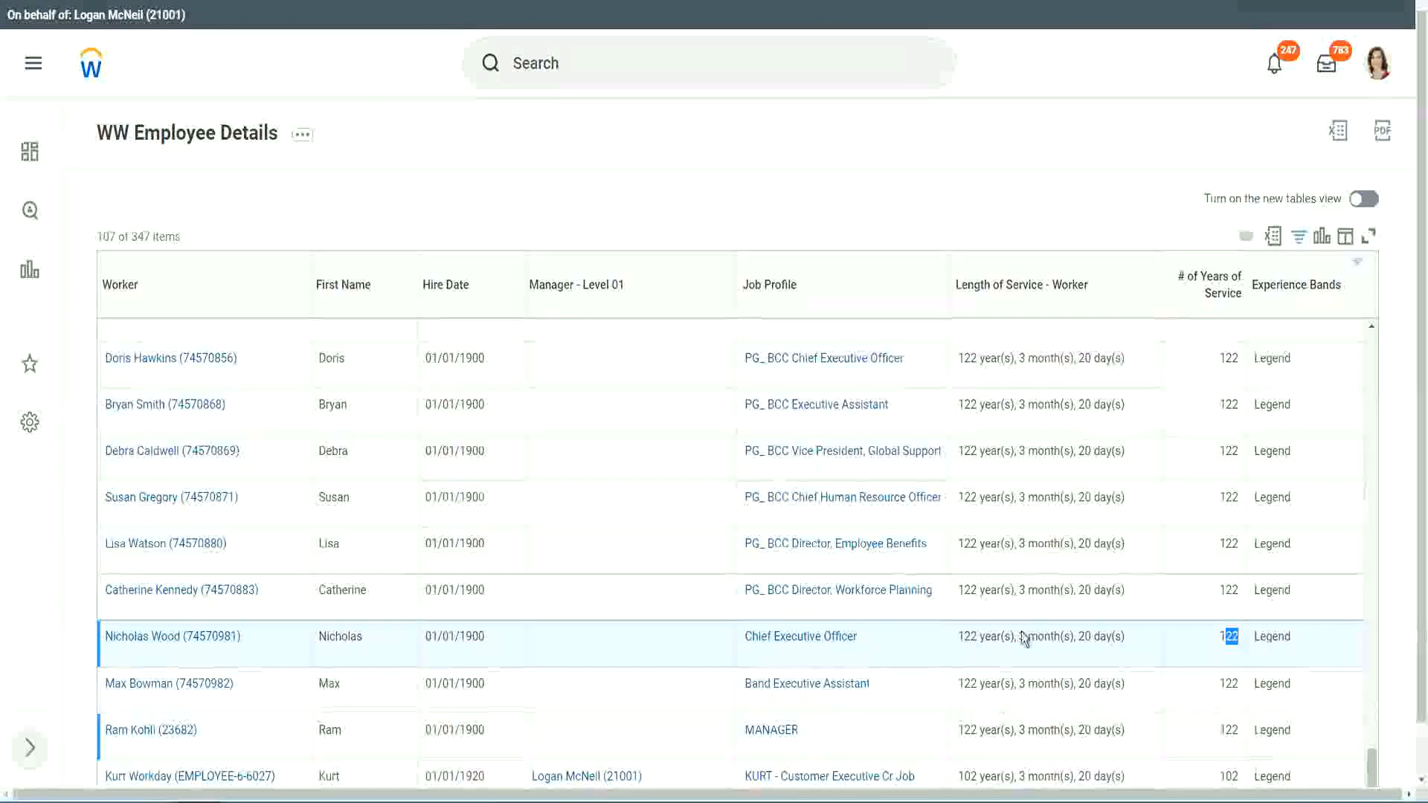
{"action": "left_click", "coordinate": [1201, 593]}
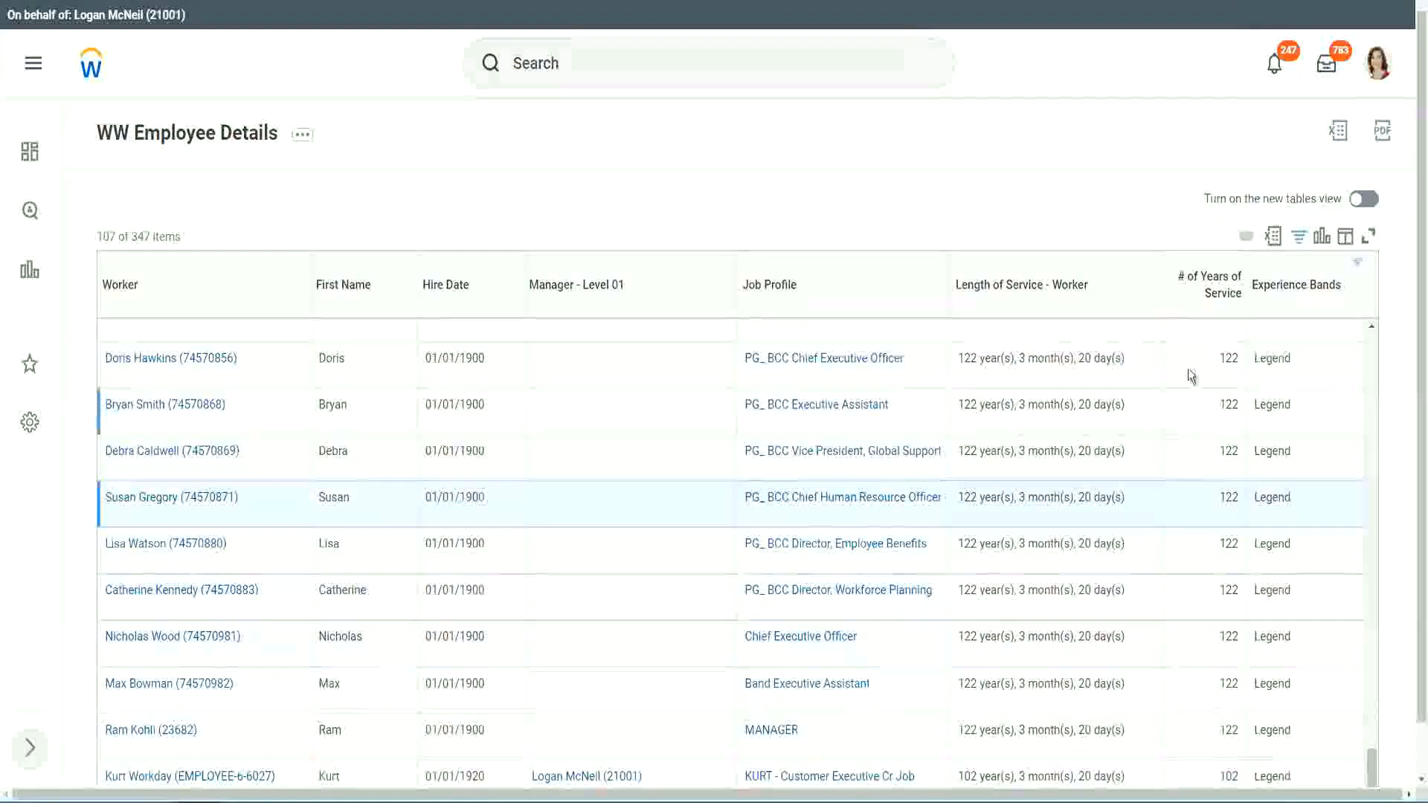
Step: Change the Experience Bands filter value to Experienced, keeping the contains condition, and apply the filter
{"action": "left_click", "coordinate": [1304, 293]}
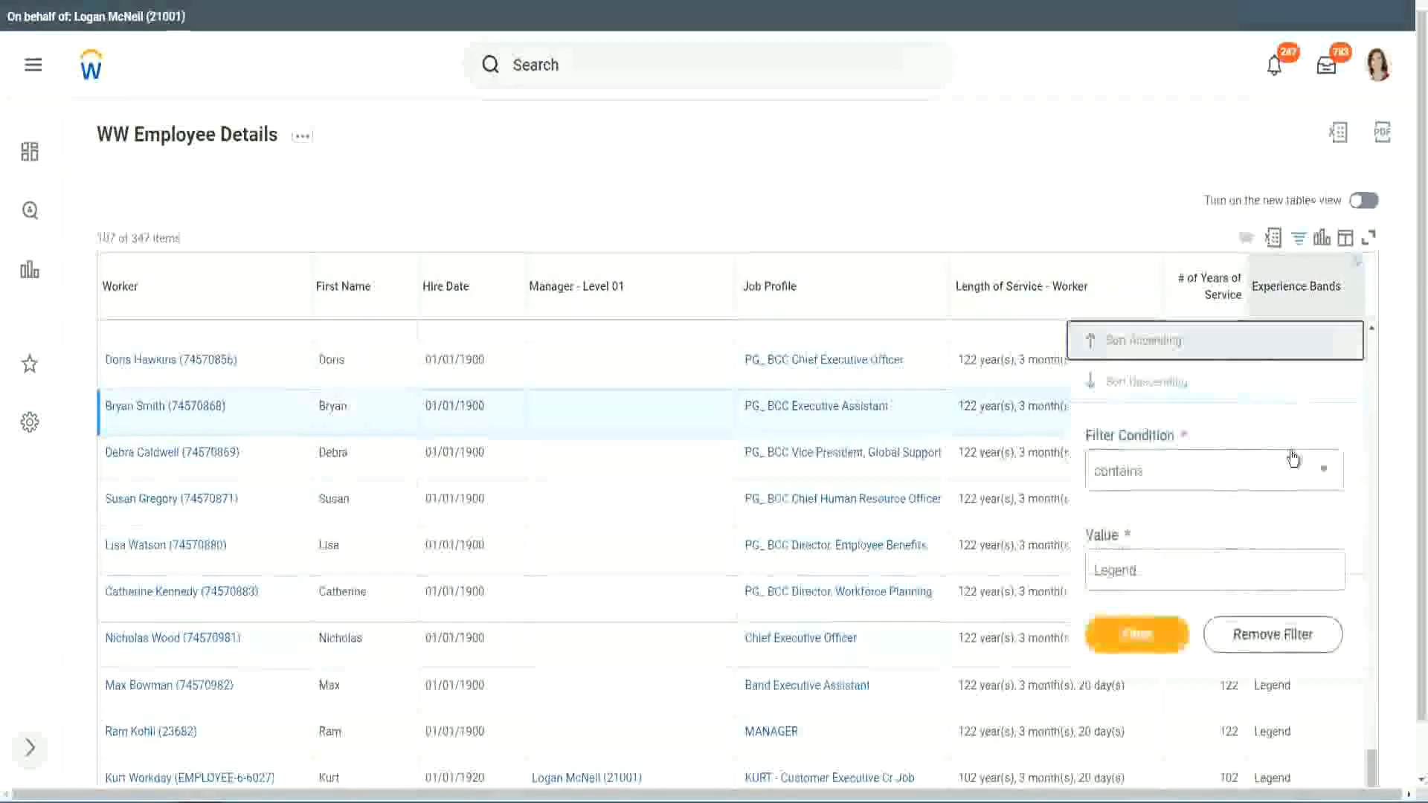
{"action": "left_click", "coordinate": [1169, 569]}
{"action": "left_click_drag", "start_coordinate": [1169, 570], "coordinate": [982, 574]}
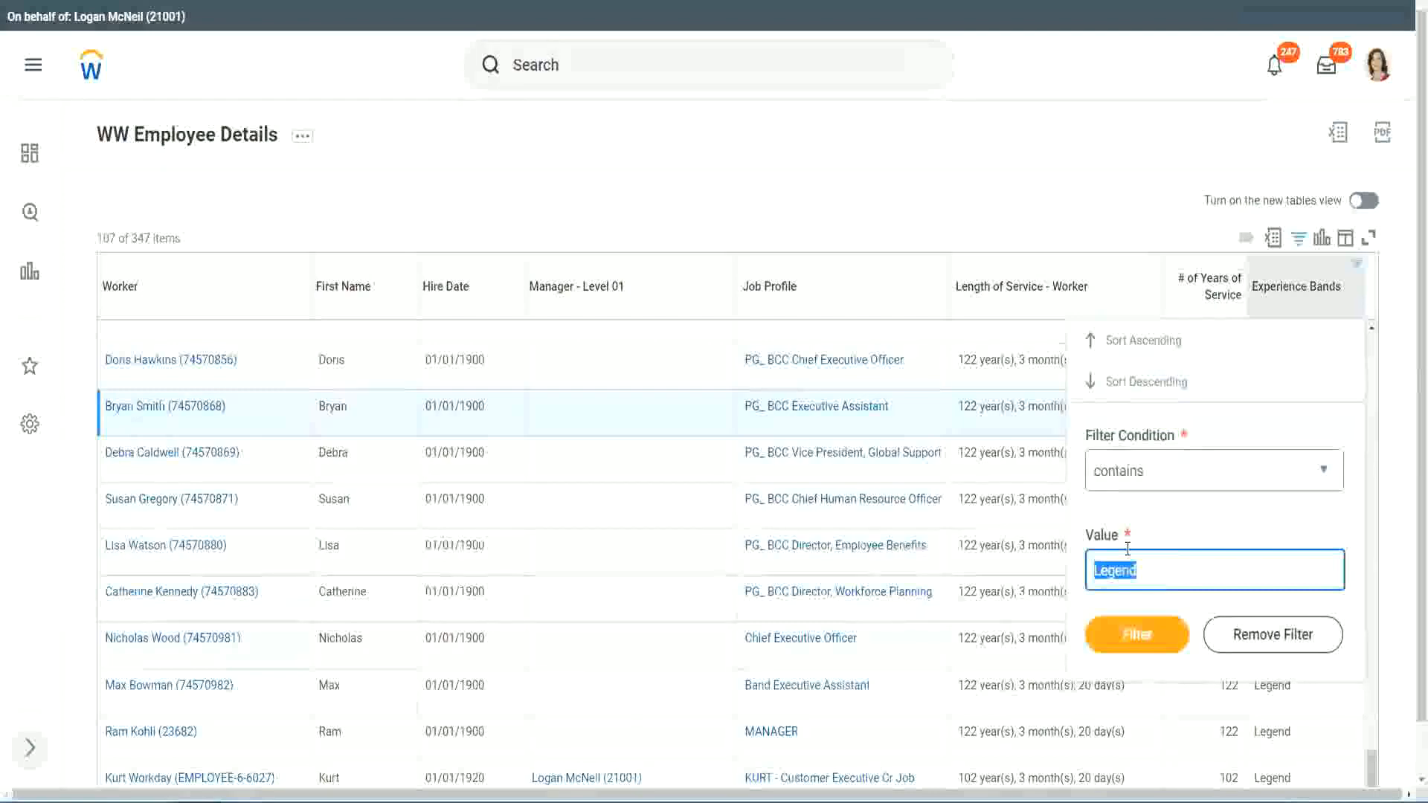
{"action": "type", "text": "Ex"}
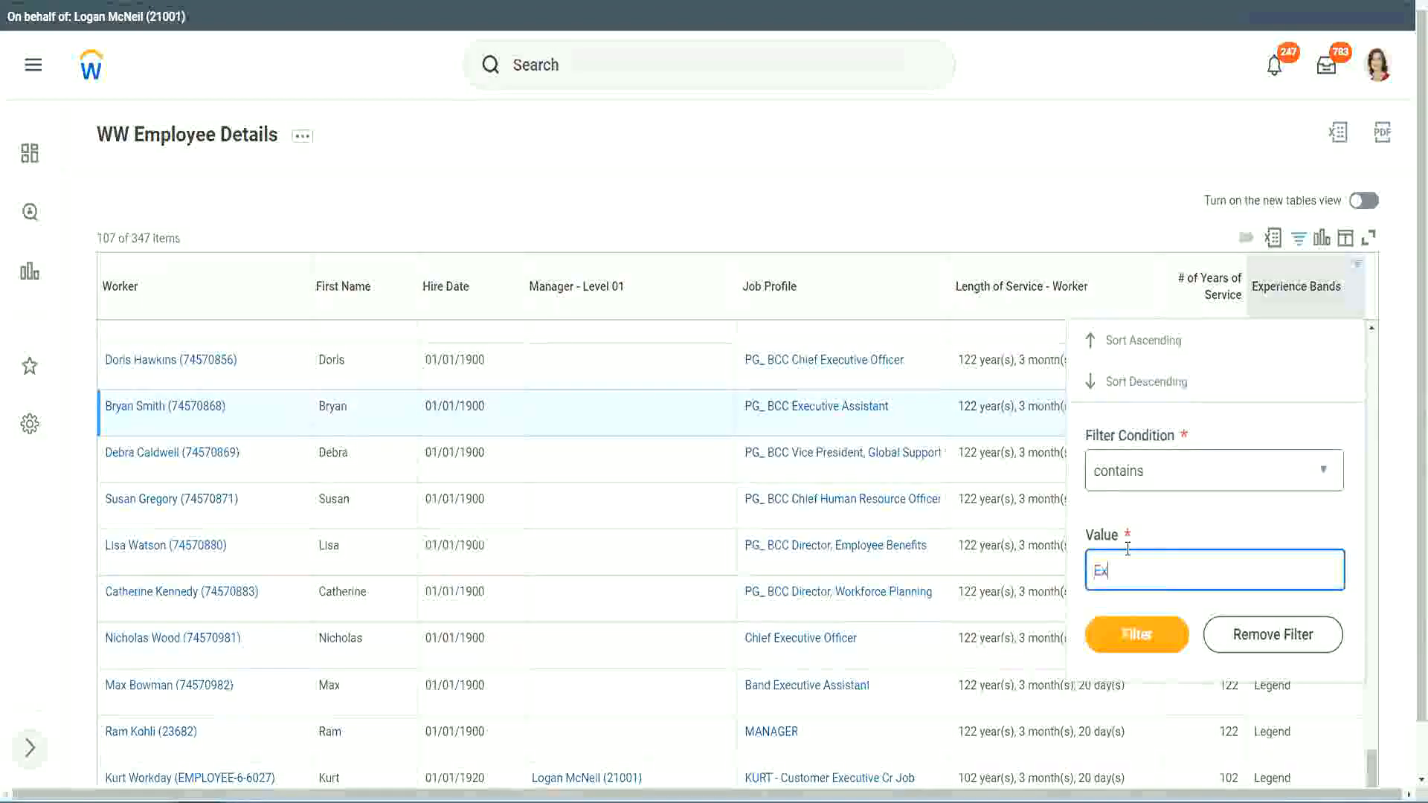
{"action": "type", "text": "pe"}
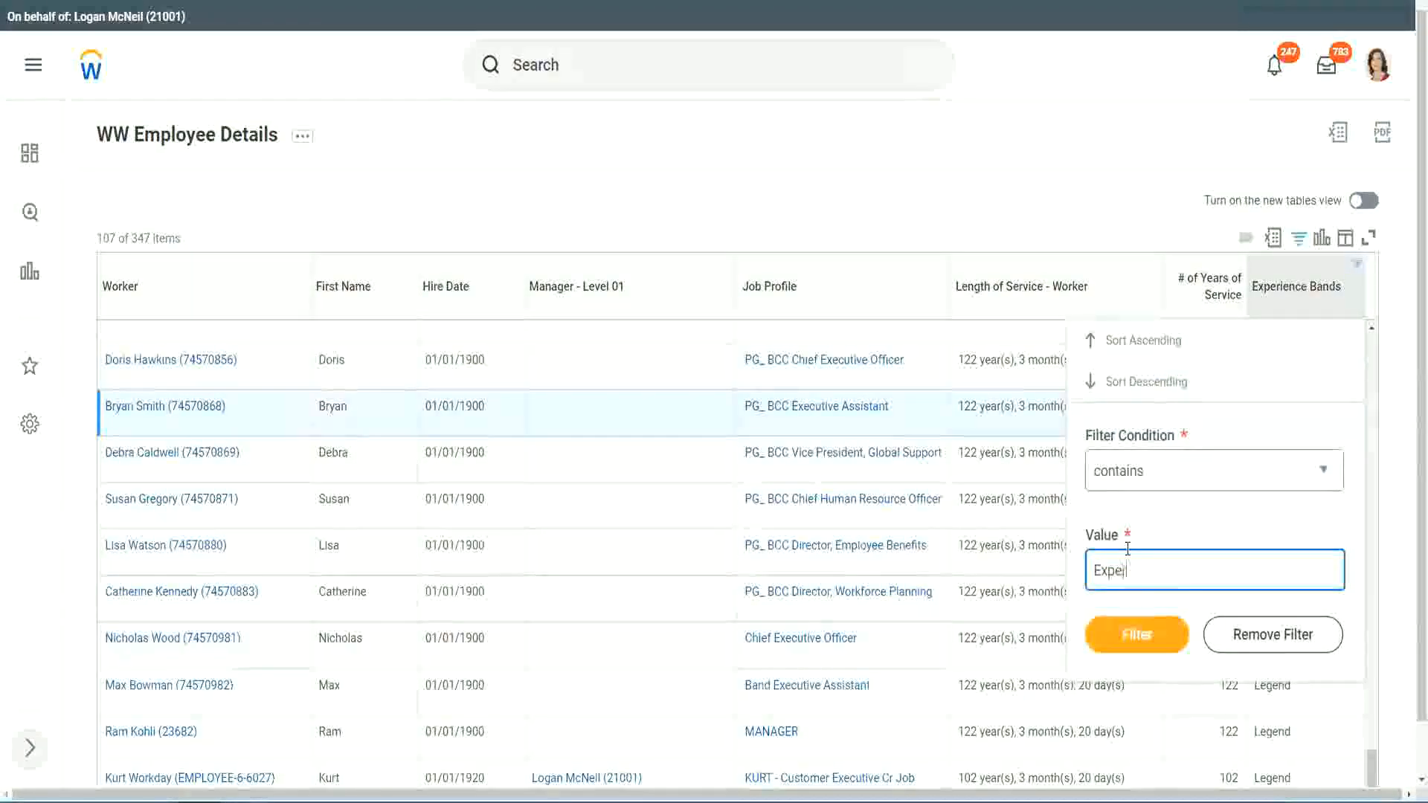
{"action": "type", "text": "rienced"}
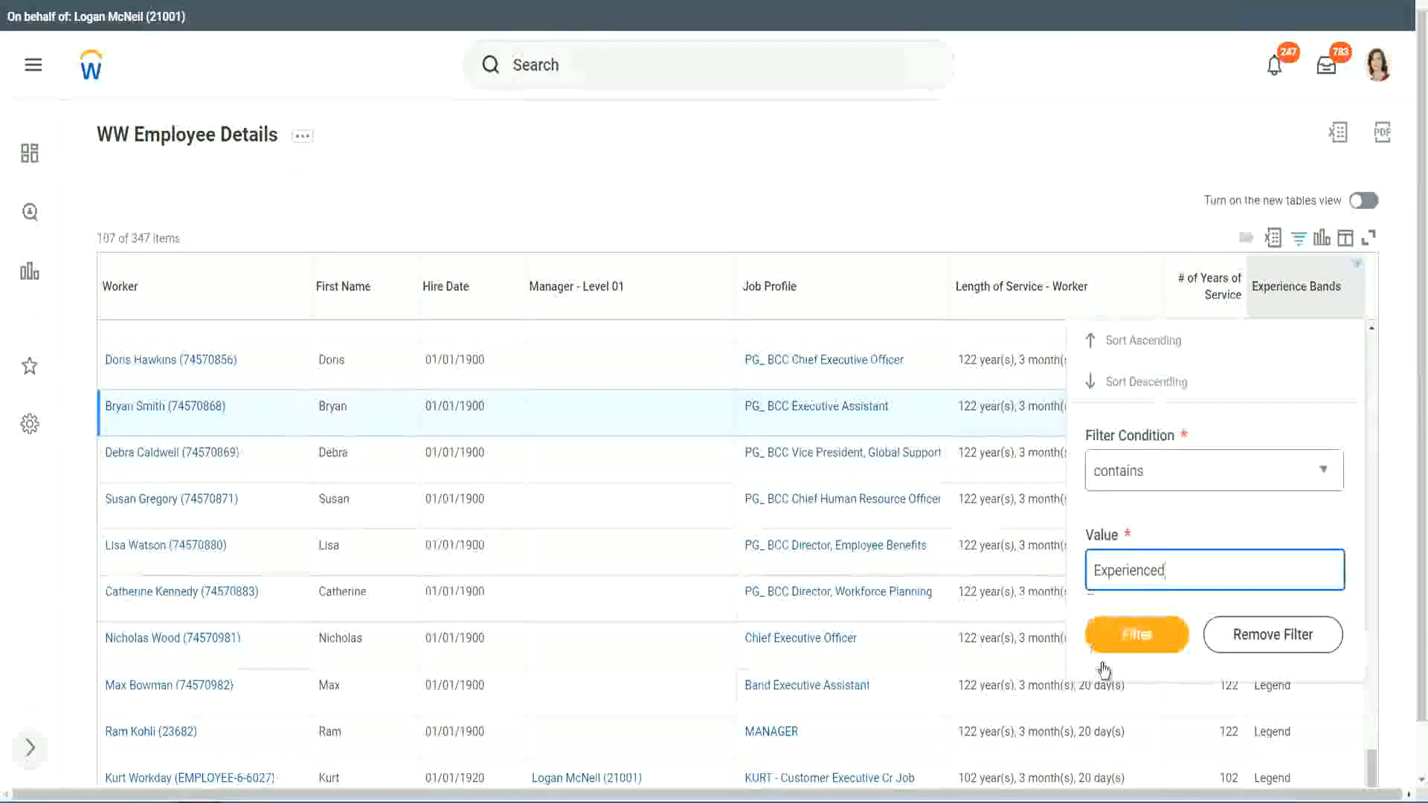
{"action": "left_click", "coordinate": [1138, 634]}
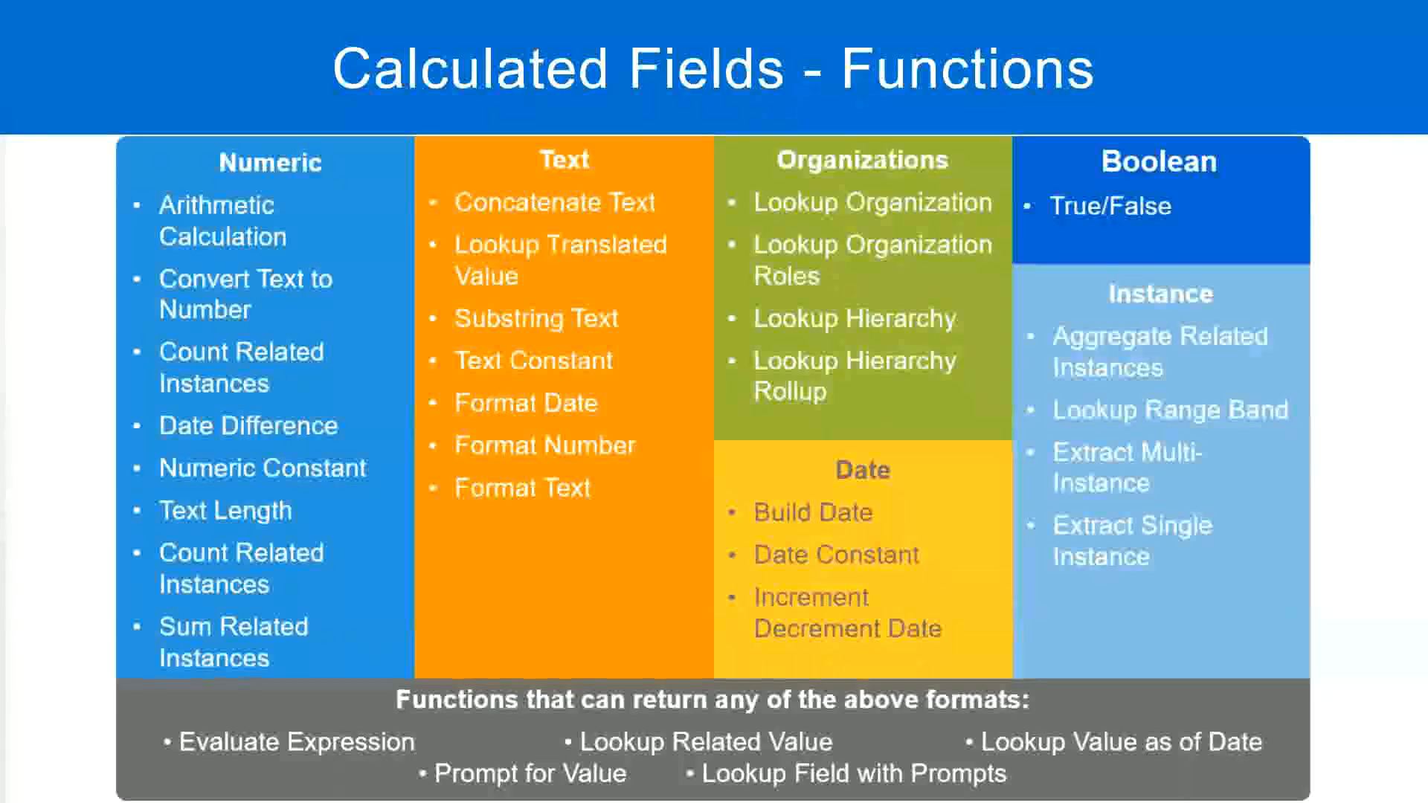
Step: Switch to the Notepad++ notes and check the years range defined for the Experienced band
{"action": "key", "text": "alt+Tab"}
{"action": "left_click", "coordinate": [79, 182]}
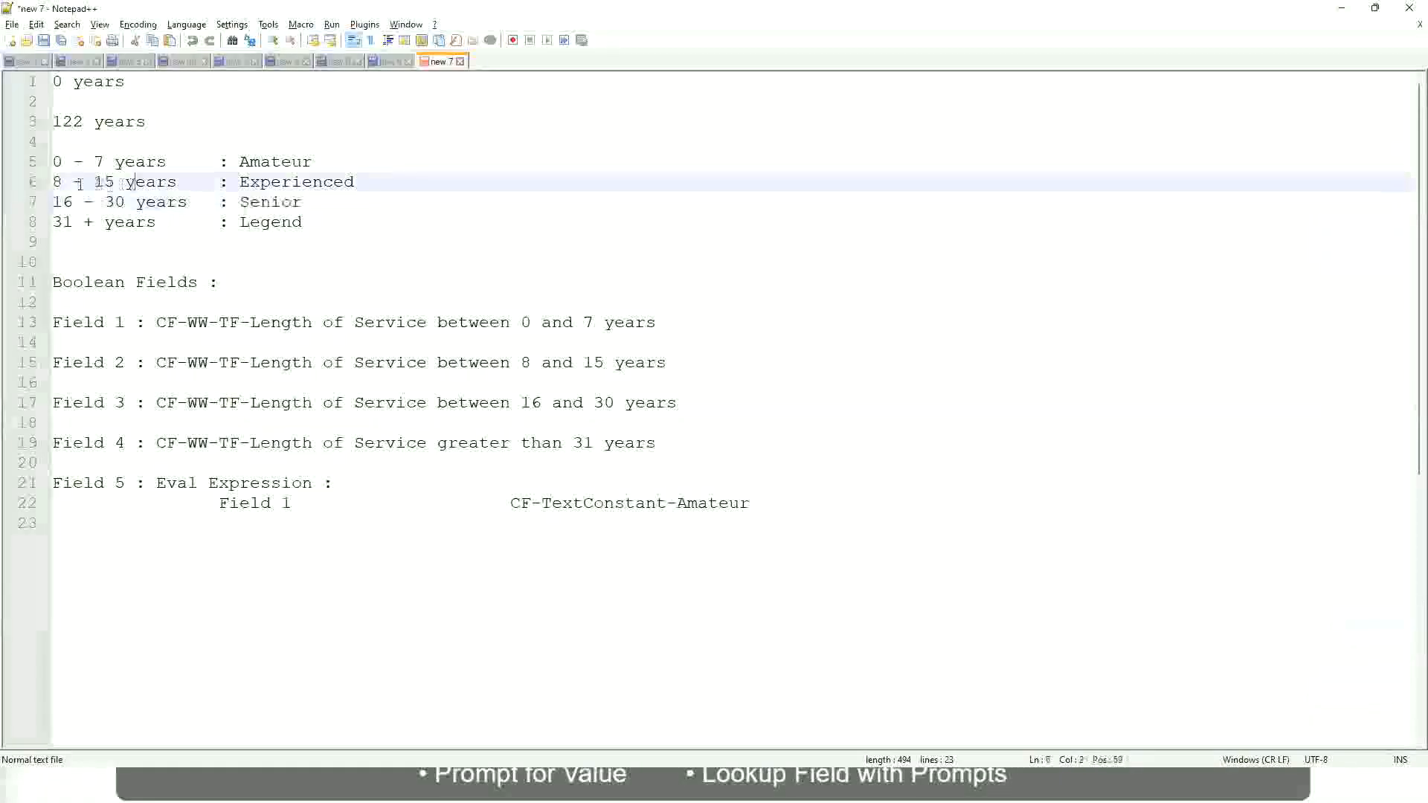
{"action": "left_click_drag", "start_coordinate": [63, 182], "coordinate": [110, 182]}
{"action": "left_click", "coordinate": [121, 182]}
{"action": "left_click", "coordinate": [166, 183]}
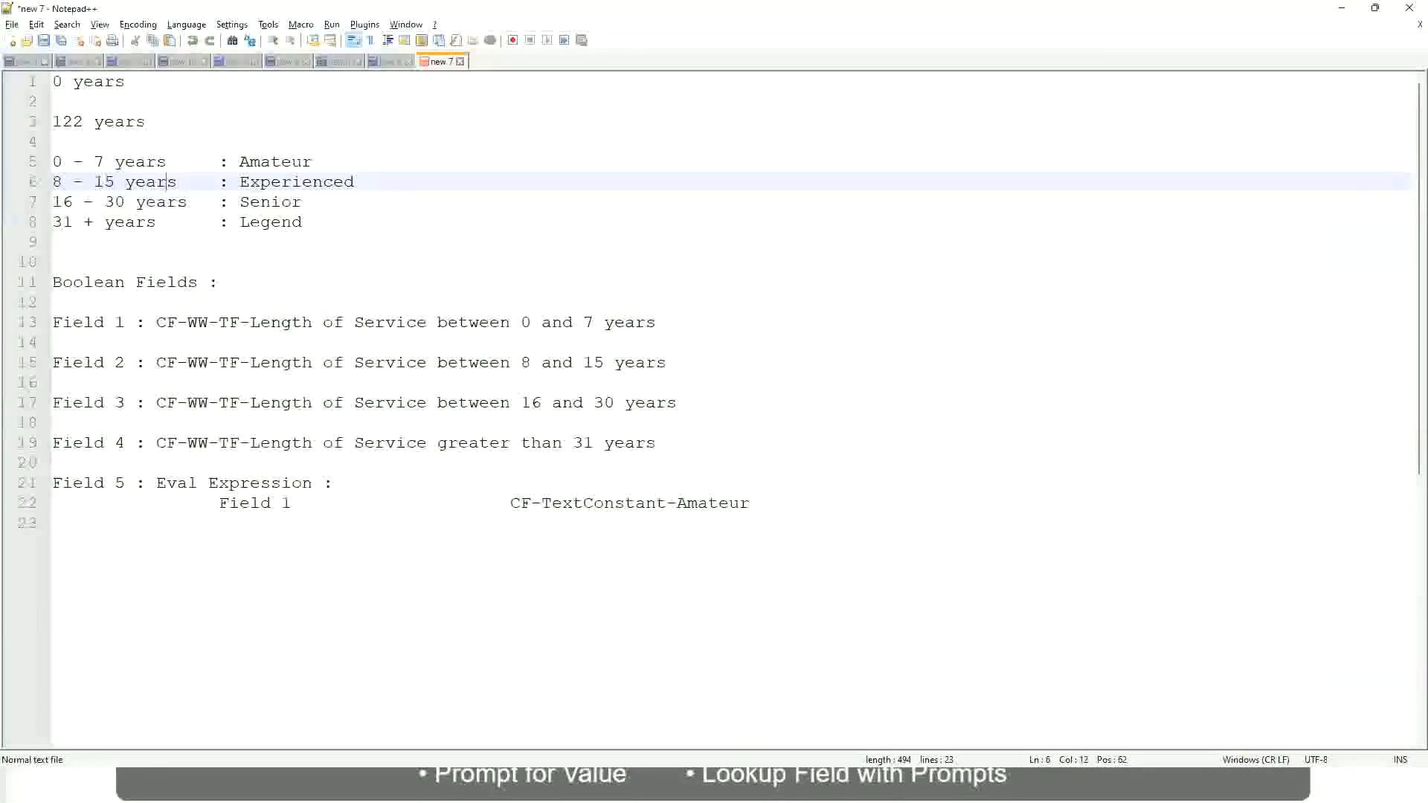
Step: Back in the Workday report, compare the years of service with the Experience Bands values down the Experienced rows
{"action": "key", "text": "alt+Tab"}
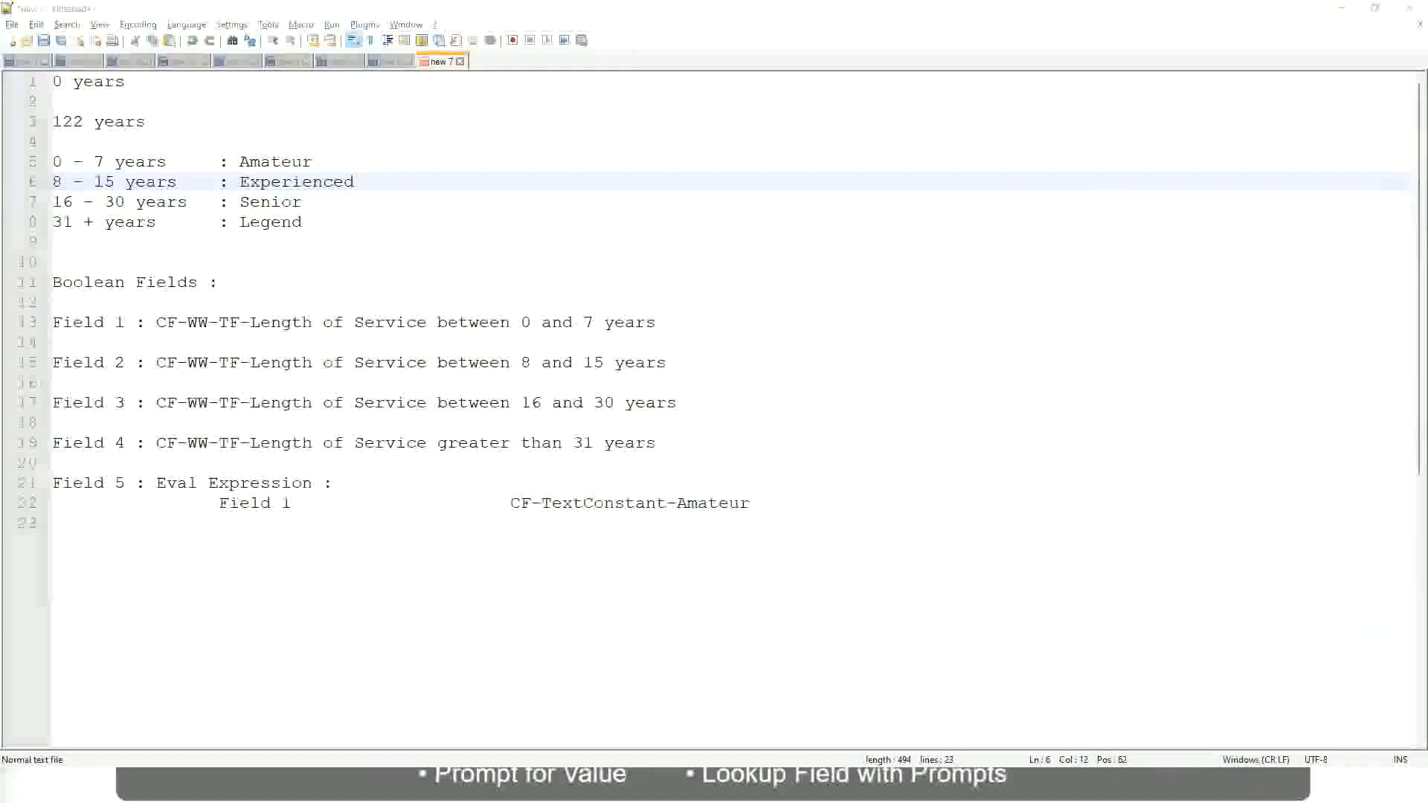
{"action": "key", "text": "alt+Tab"}
{"action": "scroll", "coordinate": [1235, 546], "scroll_direction": "down", "scroll_amount": 2}
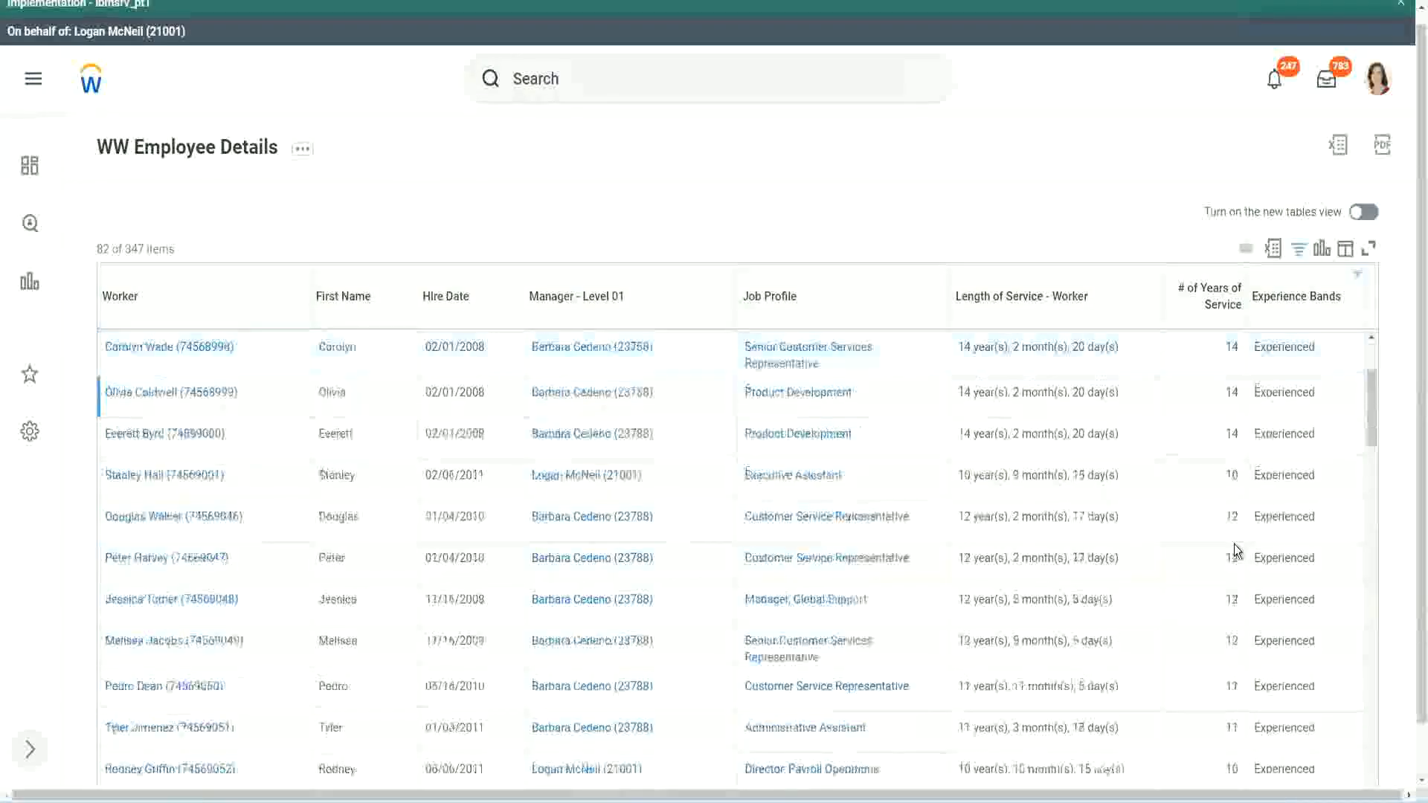
{"action": "double_click", "coordinate": [1229, 392]}
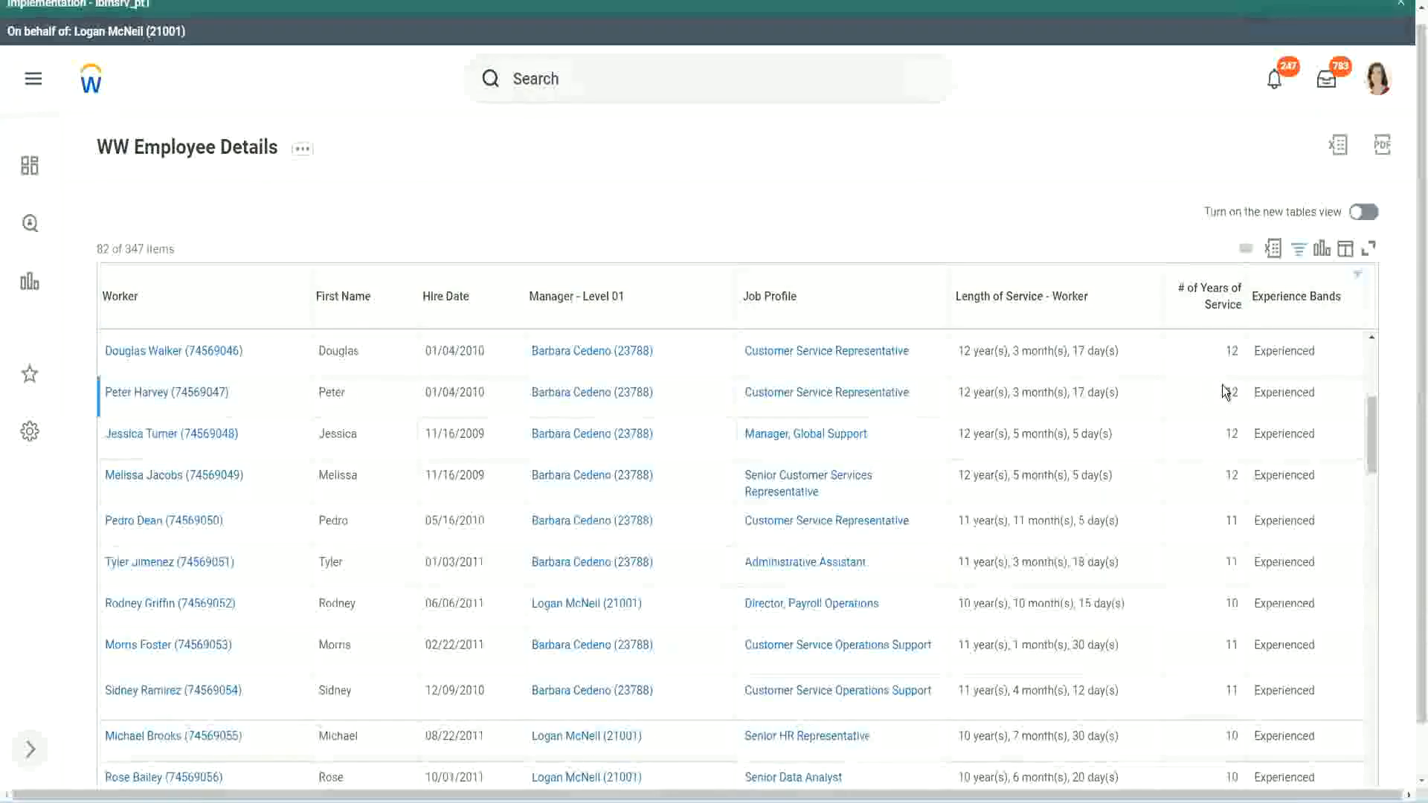
{"action": "double_click", "coordinate": [1264, 392]}
{"action": "scroll", "coordinate": [1227, 573], "scroll_direction": "down", "scroll_amount": 2}
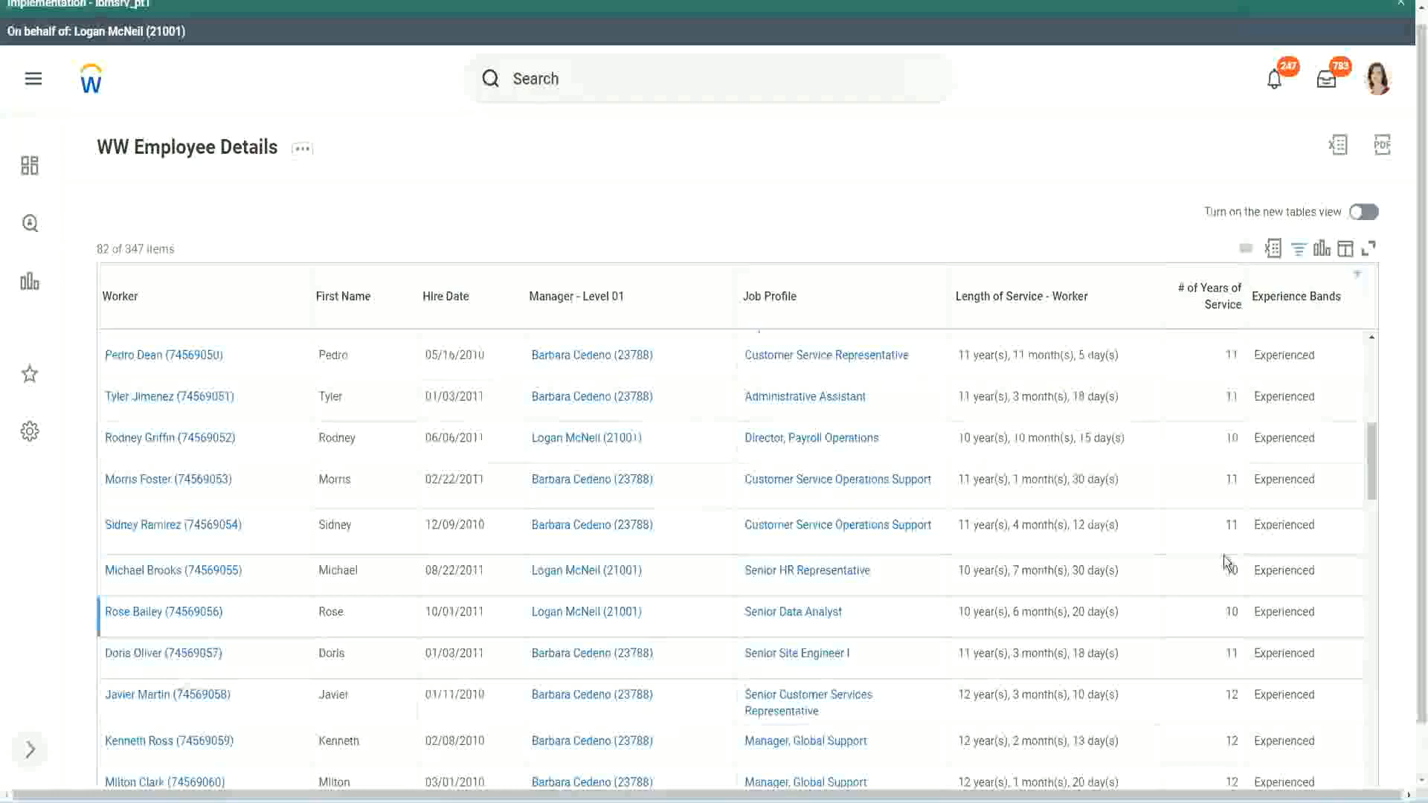
{"action": "left_click", "coordinate": [1231, 523]}
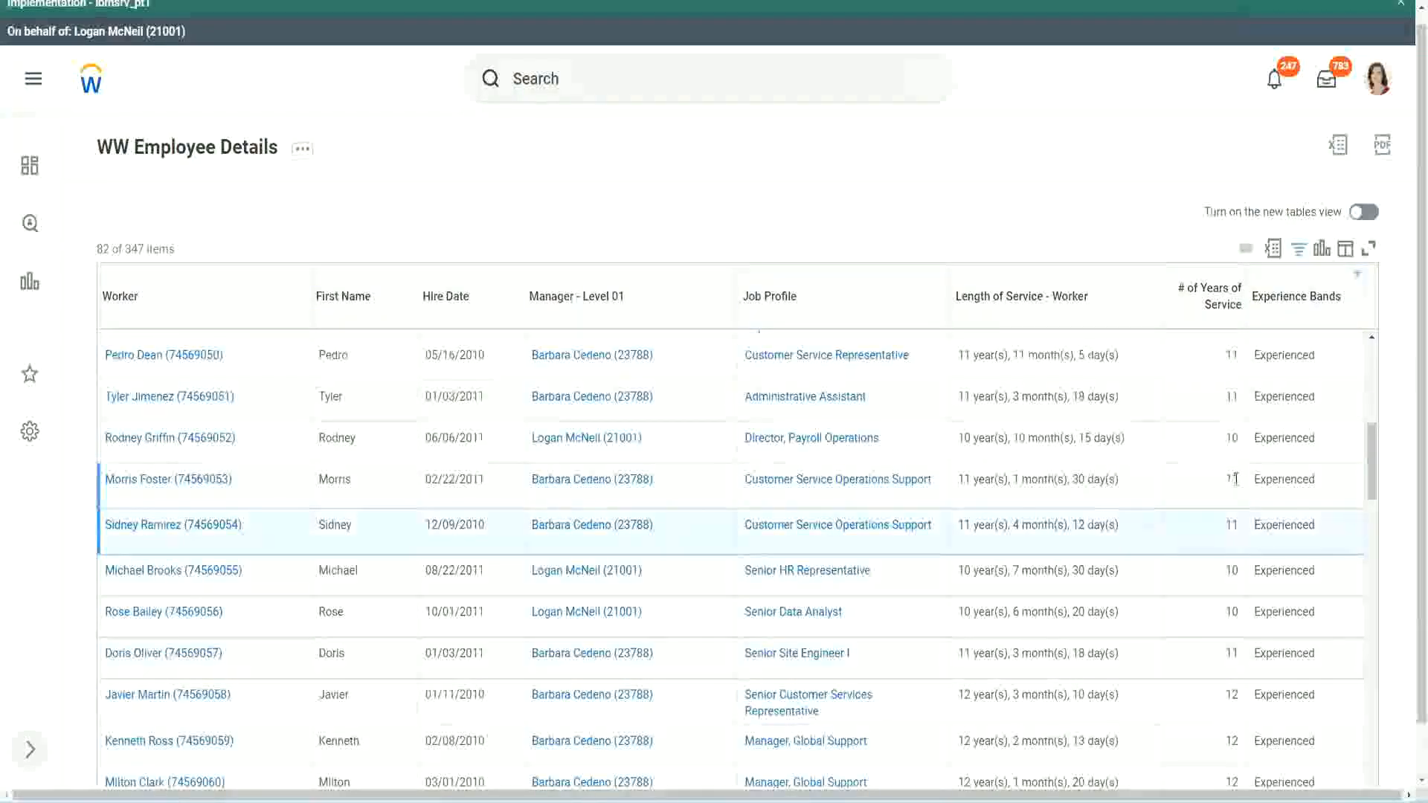
{"action": "left_click", "coordinate": [1266, 480]}
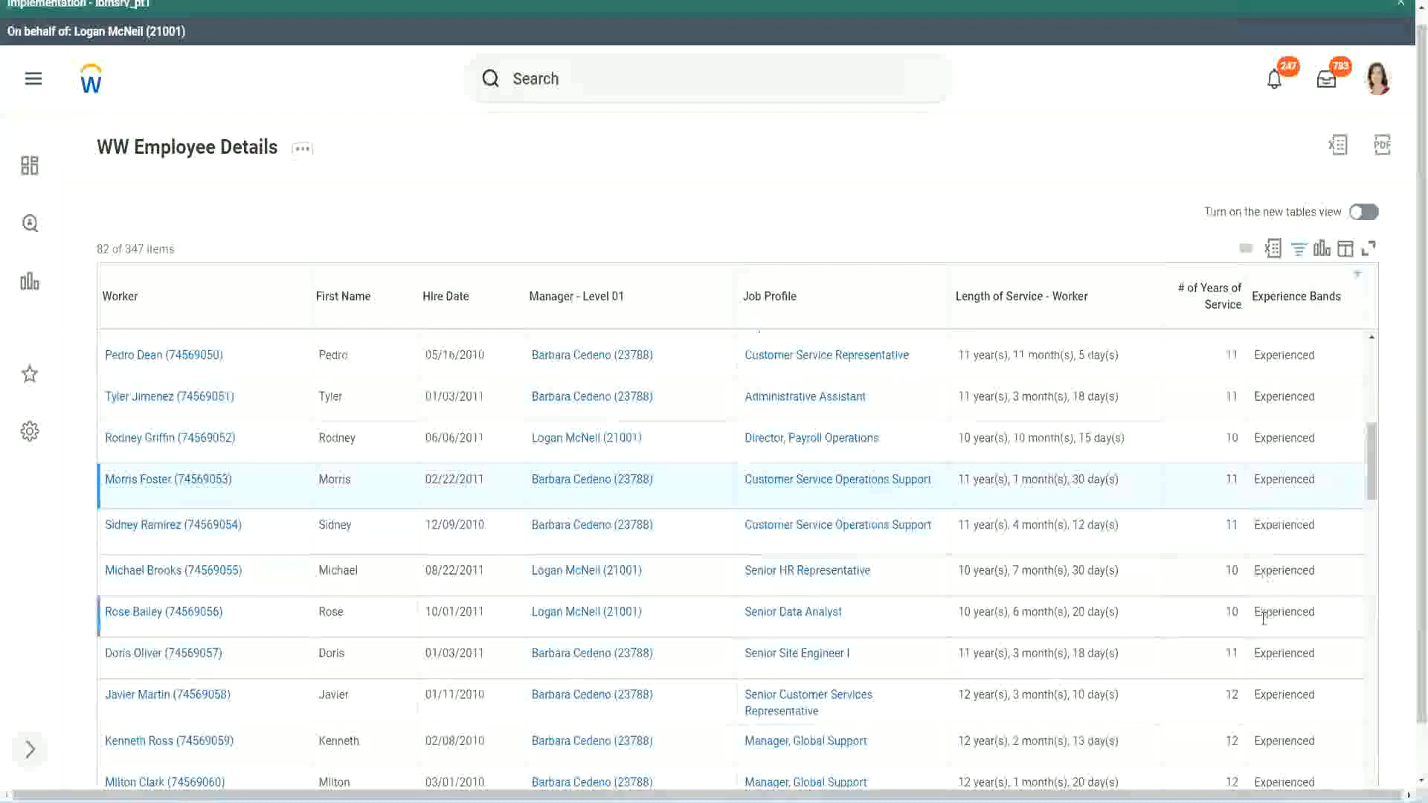
{"action": "scroll", "coordinate": [1264, 617], "scroll_direction": "down", "scroll_amount": 5}
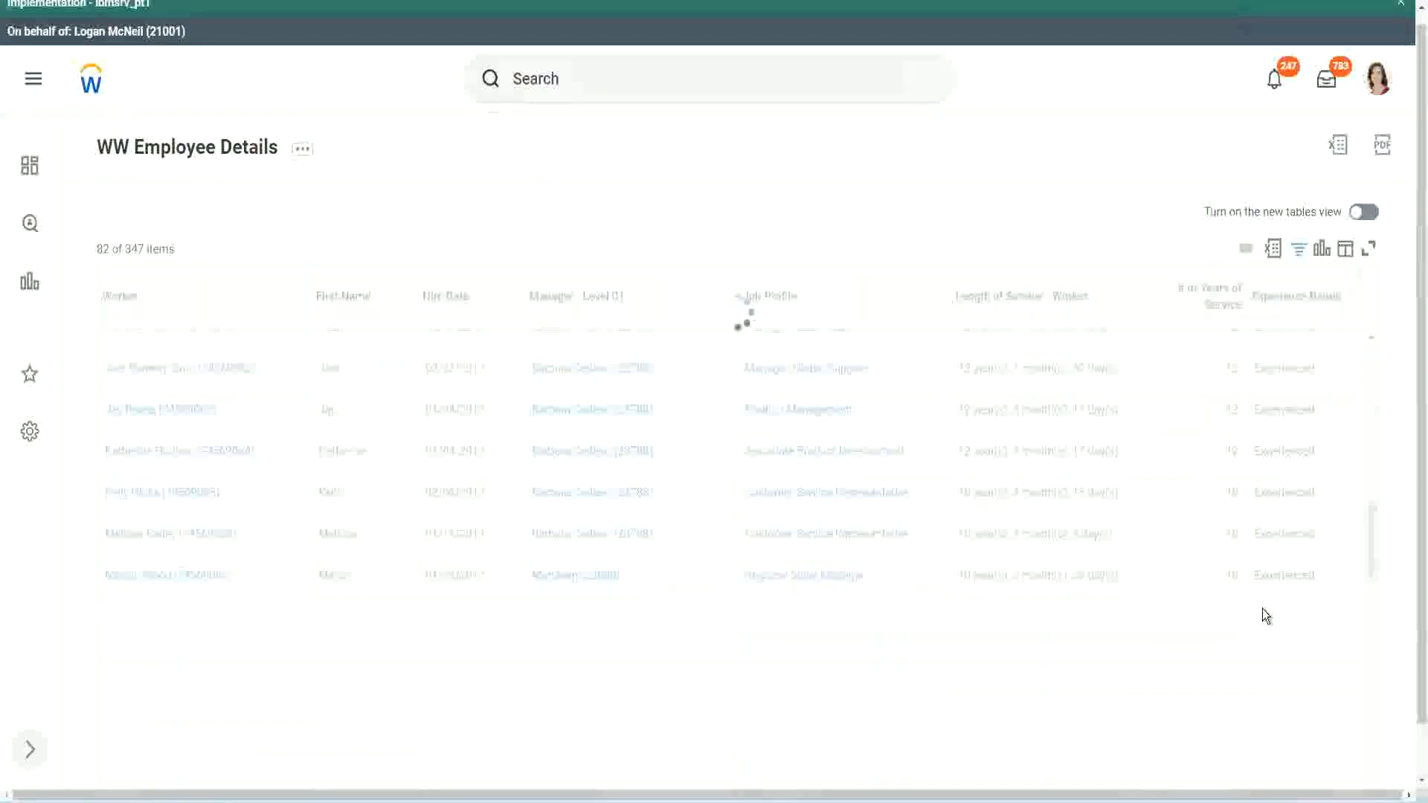